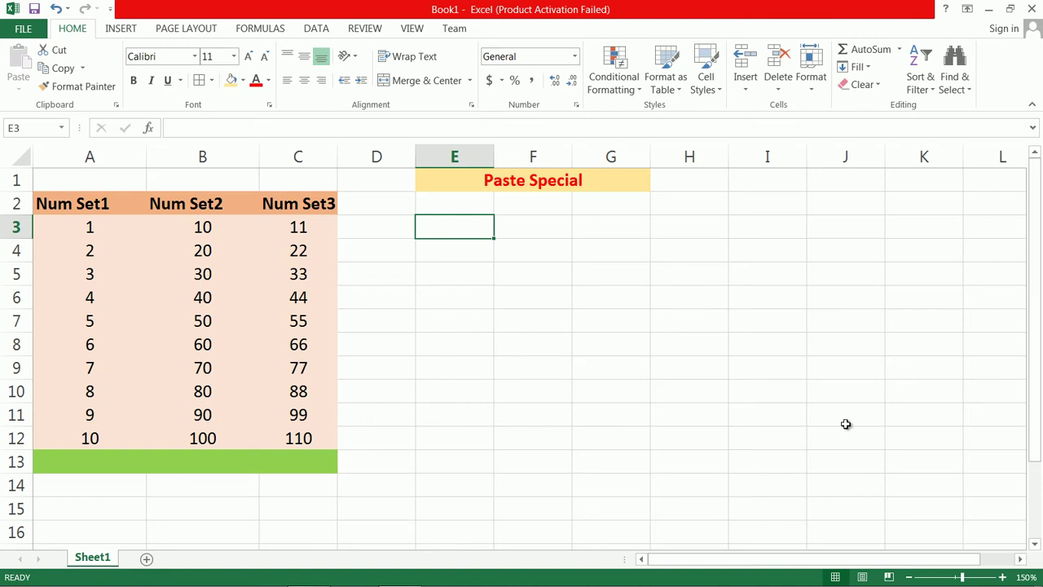
# - Copy the Num Set1 numbers in A3:A12 and view the available Paste Special options without pasting
pyautogui.moveTo(77, 227); pyautogui.dragTo(81, 438)
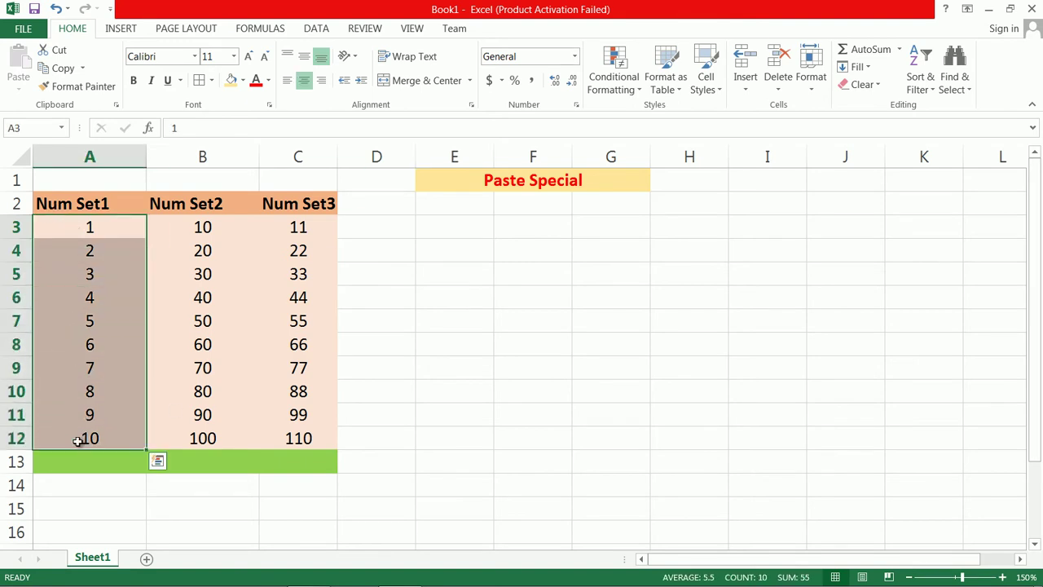
pyautogui.click(62, 69)
pyautogui.click(19, 89)
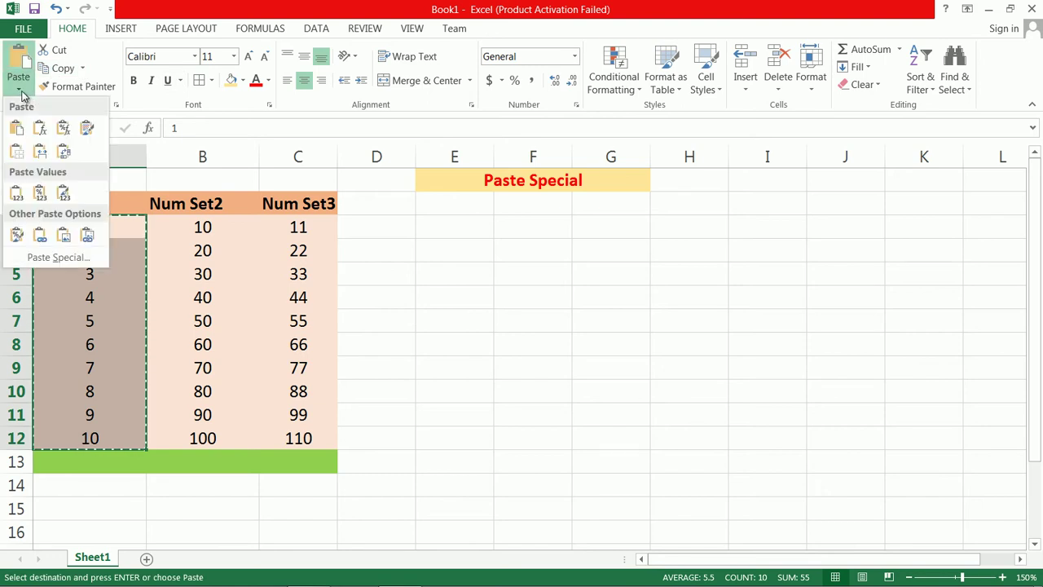
pyautogui.click(68, 256)
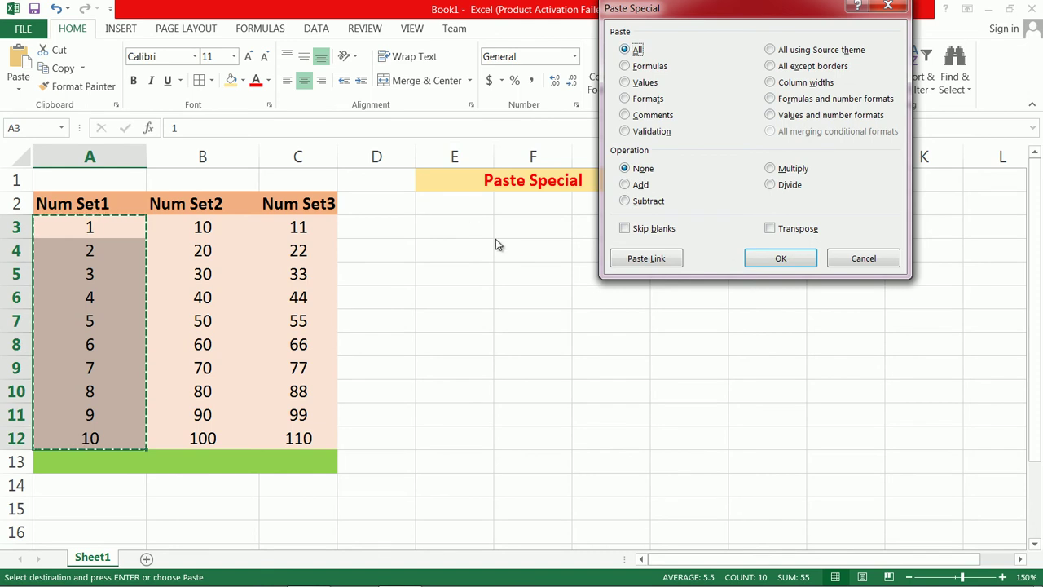
pyautogui.click(874, 259)
# - Paste the copied Num Set1 numbers at E3 using Paste Special with the All option
pyautogui.click(447, 217)
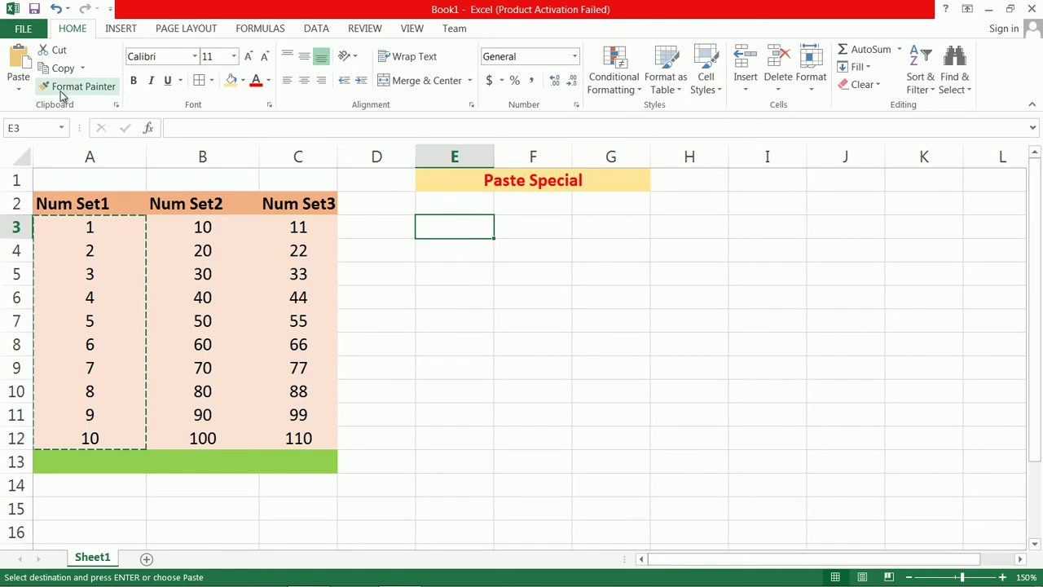
pyautogui.click(19, 92)
pyautogui.click(60, 257)
pyautogui.click(780, 258)
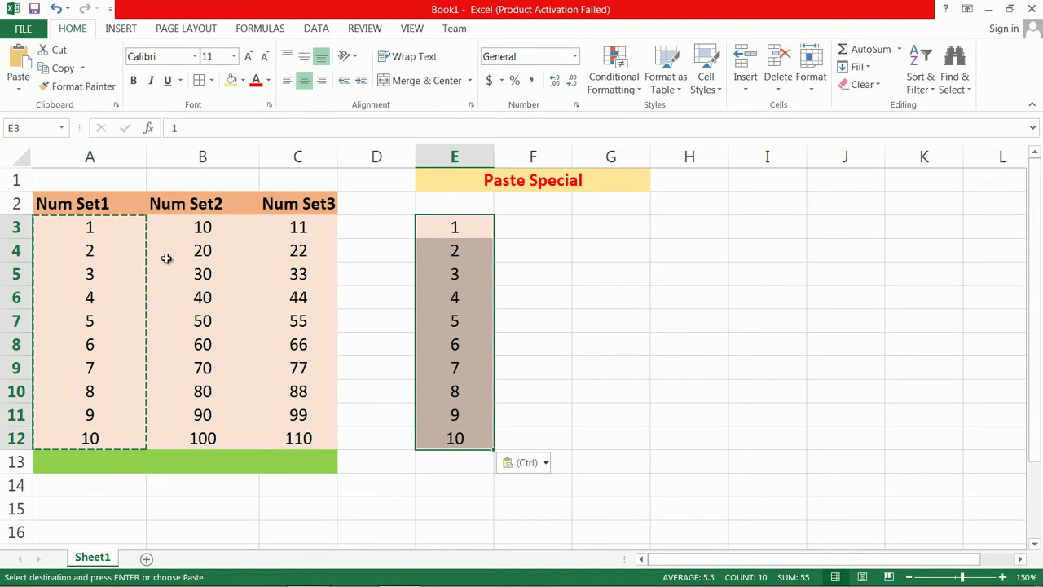
# - Compare the pasted cells in E3:E12 with the Num Set1 originals and undo the Paste Special All
pyautogui.click(119, 230)
pyautogui.click(456, 232)
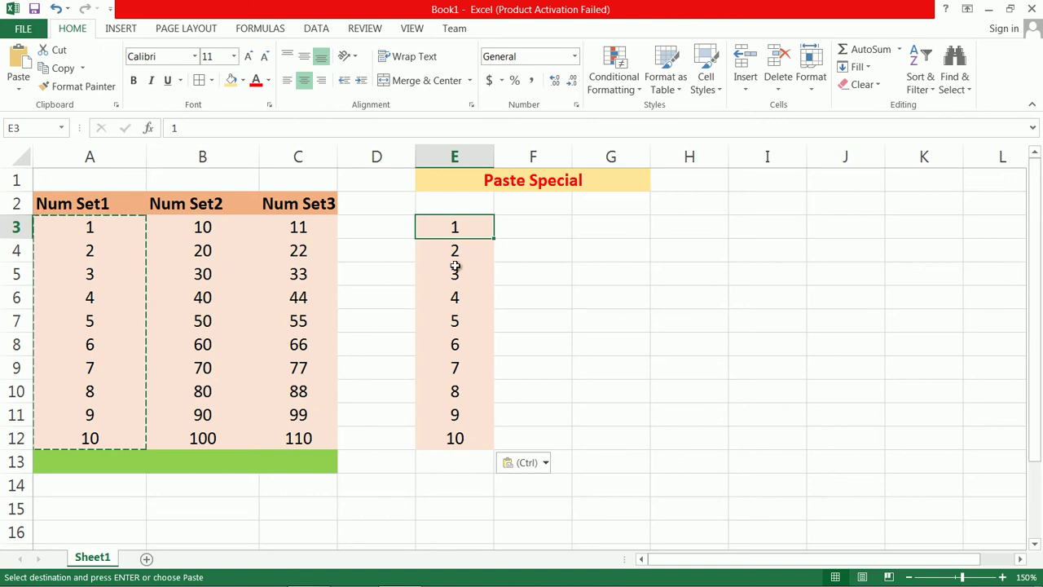
pyautogui.moveTo(459, 229); pyautogui.dragTo(492, 443)
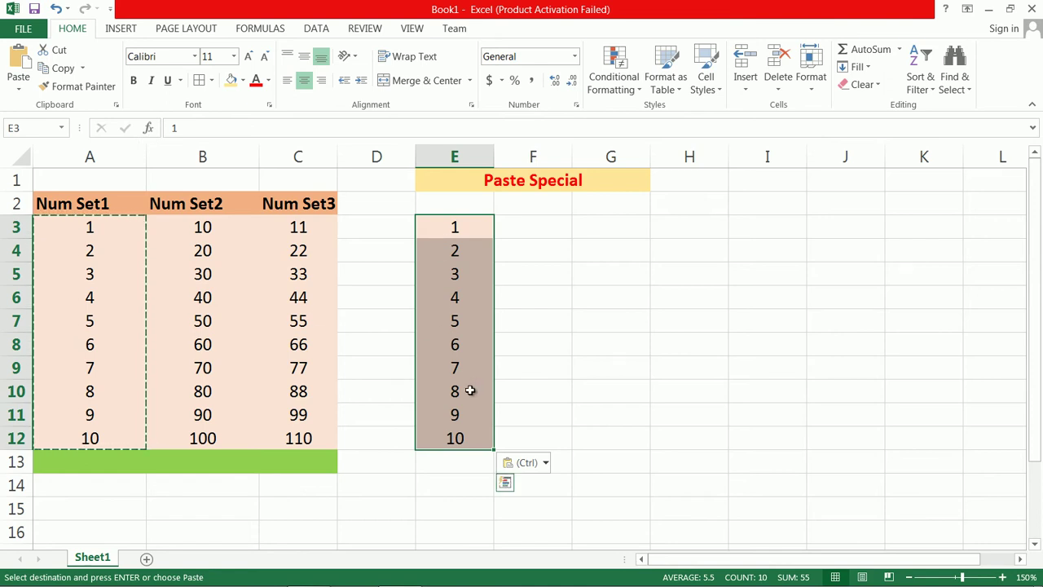
pyautogui.hotkey('ctrl', 'z')
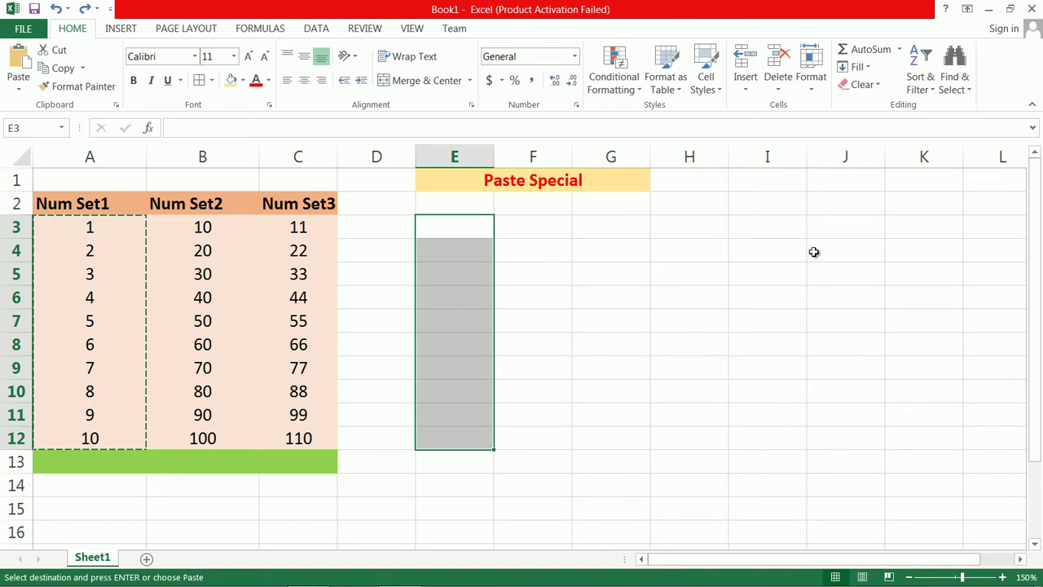
# - Paste the copied numbers into E3:E12 using Paste Special with Values only, and undo that paste
pyautogui.click(18, 84)
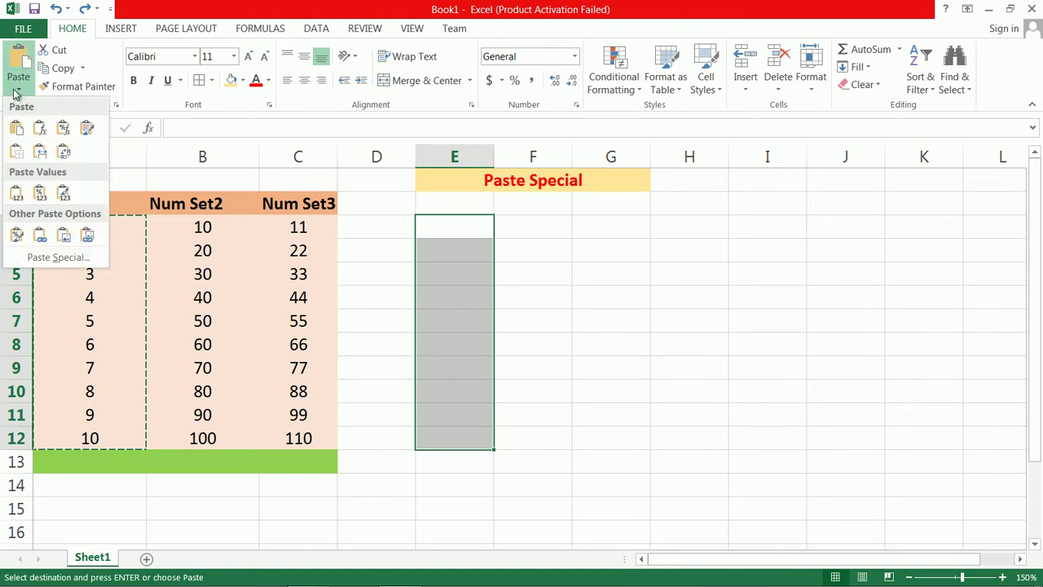
pyautogui.click(59, 258)
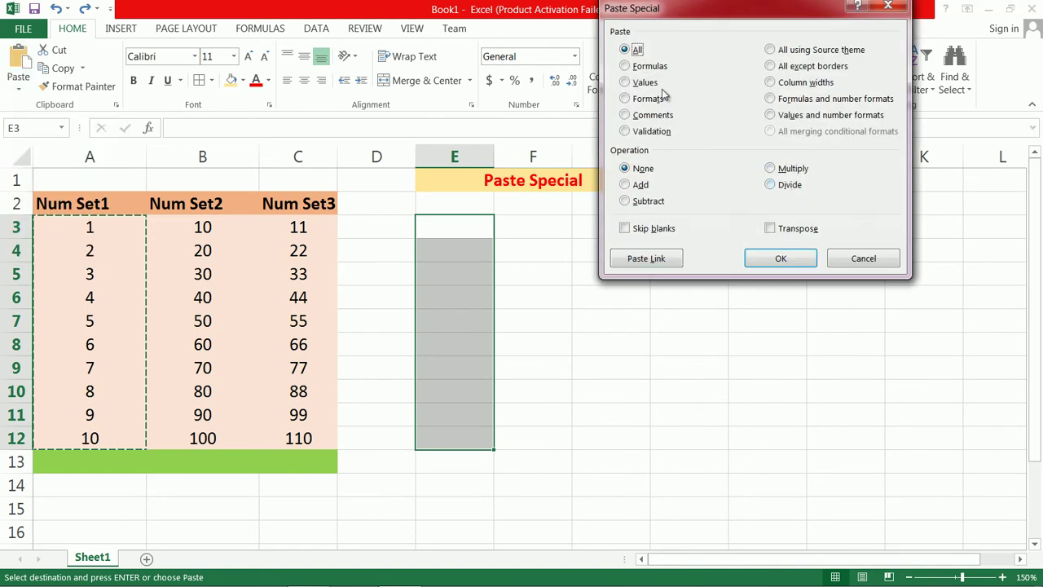
pyautogui.click(636, 82)
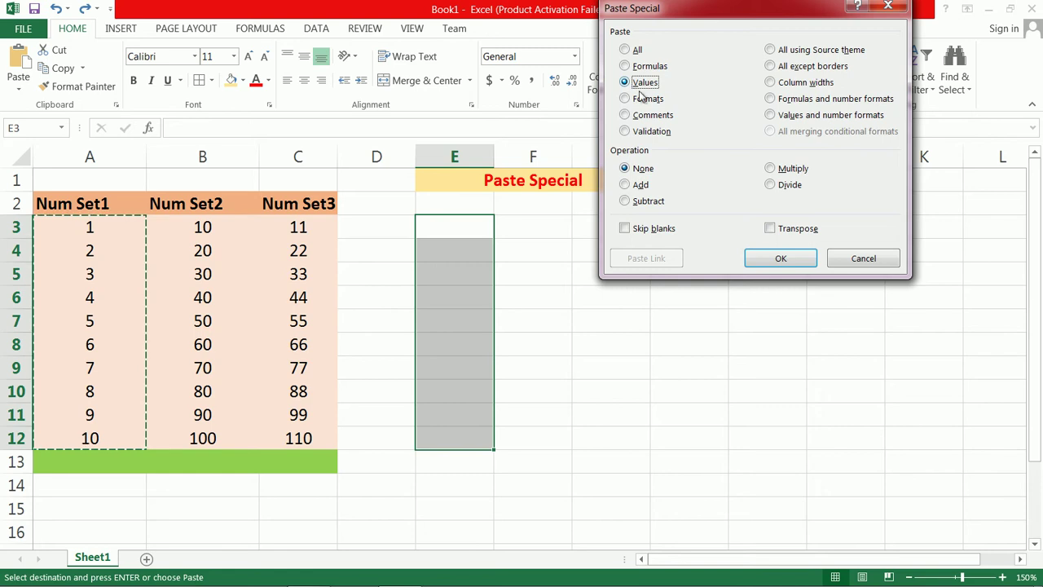
pyautogui.click(779, 258)
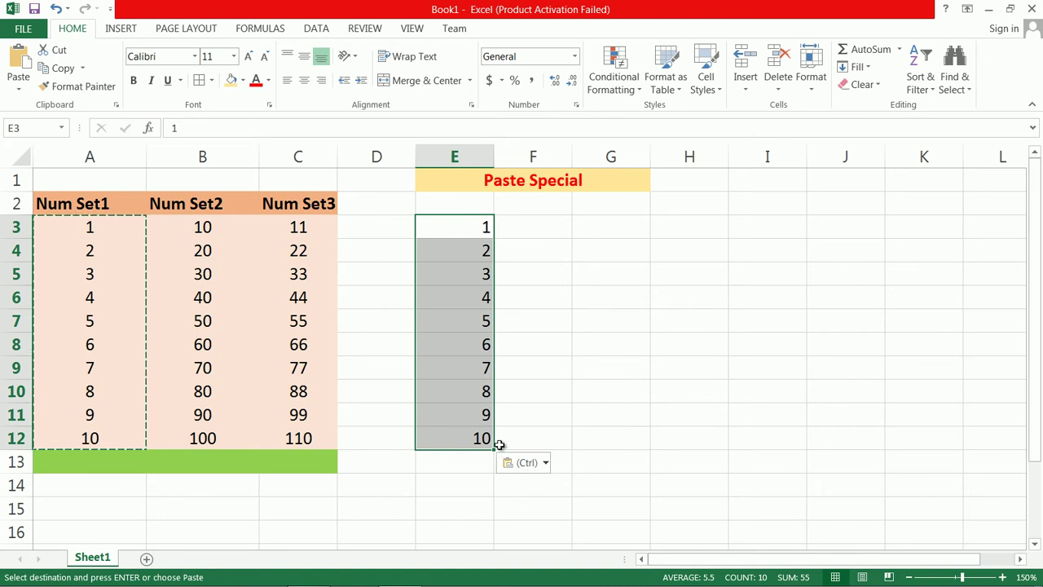
pyautogui.hotkey('ctrl', 'z')
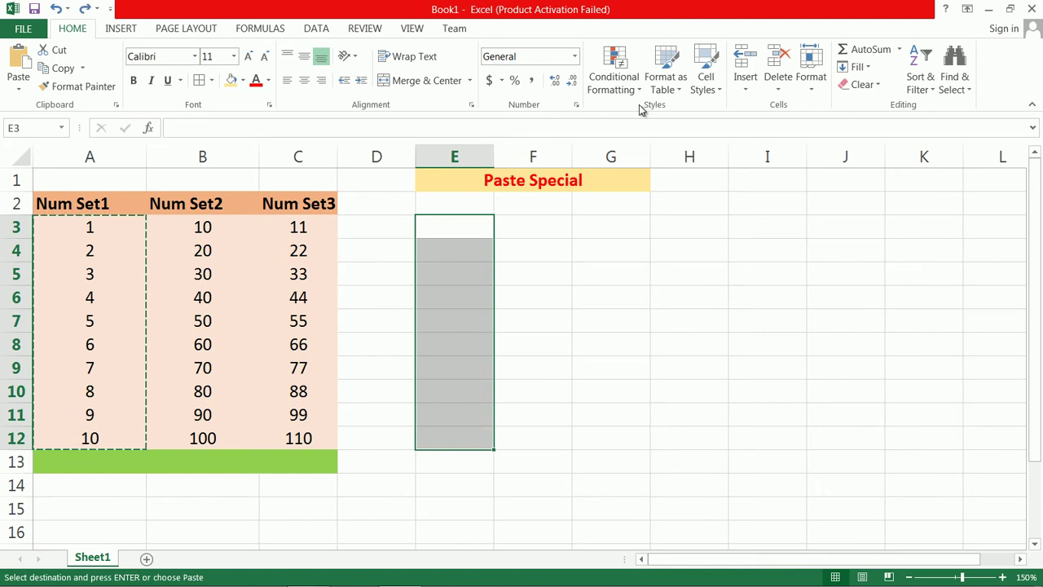
# - Paste only the formats of the copied Num Set1 cells into E3:E12 with Paste Special
pyautogui.click(18, 88)
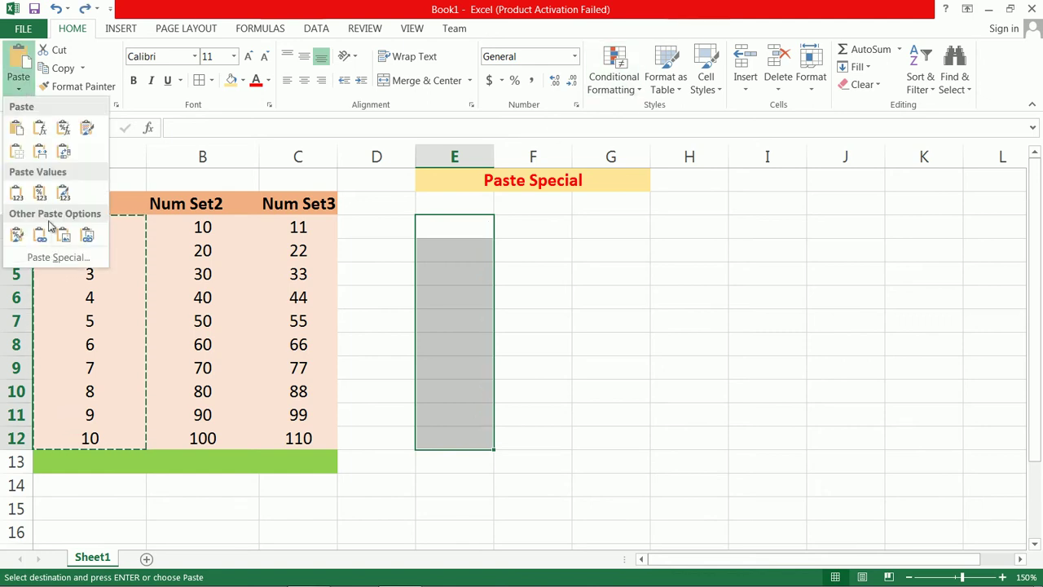
pyautogui.click(64, 259)
pyautogui.click(660, 102)
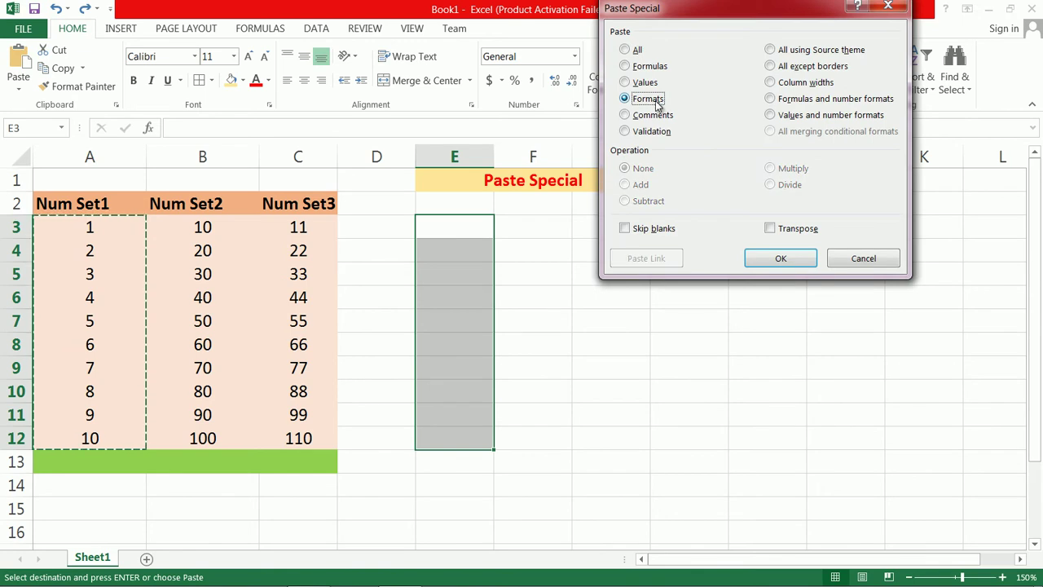
pyautogui.click(780, 259)
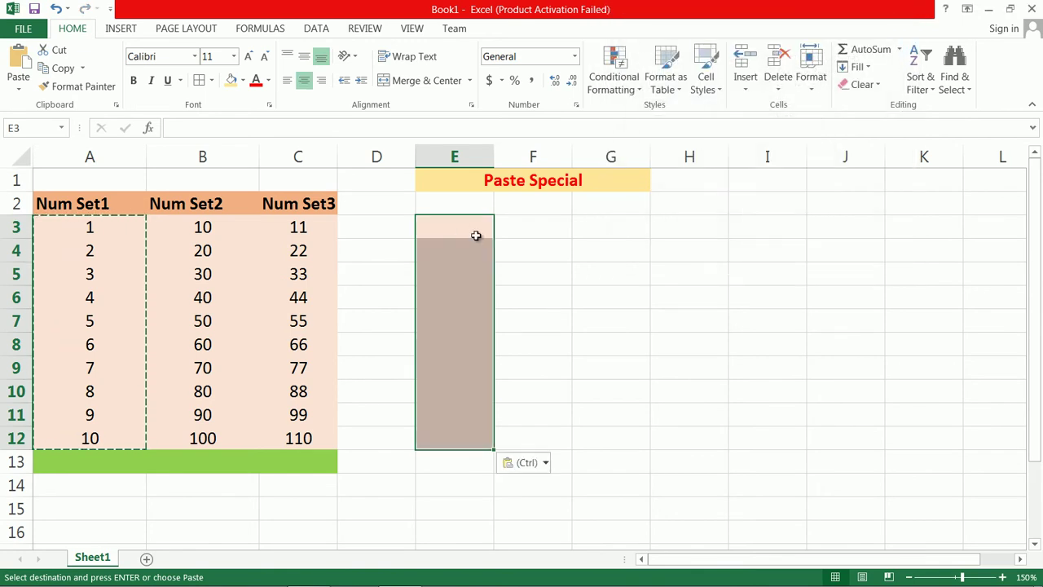
# - Enter the numbers 12, 23, 34, 56 and 67 down the formatted cells E3:E7
pyautogui.doubleClick(464, 230)
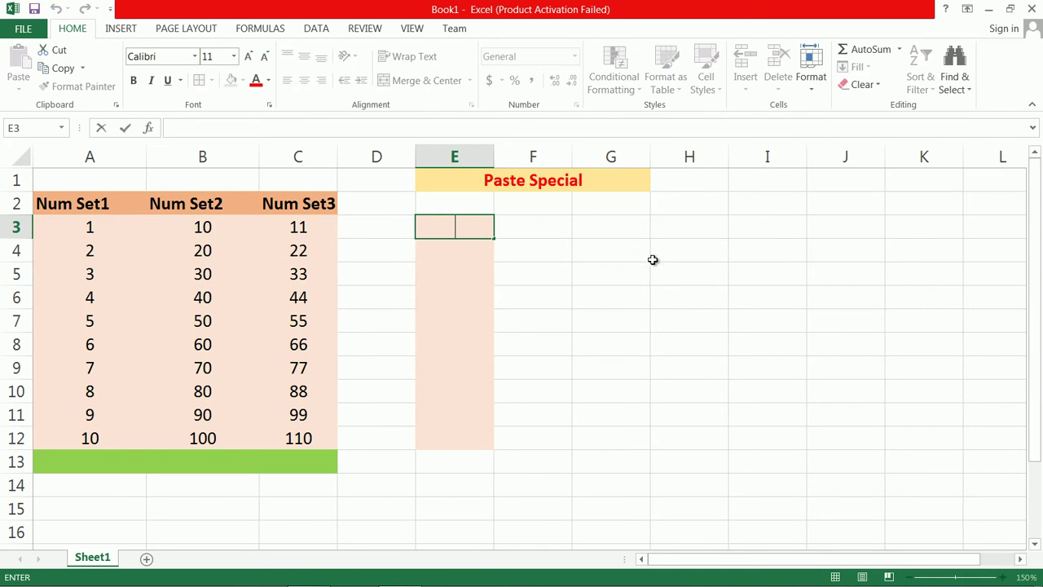
pyautogui.write('12')
pyautogui.press('Return')
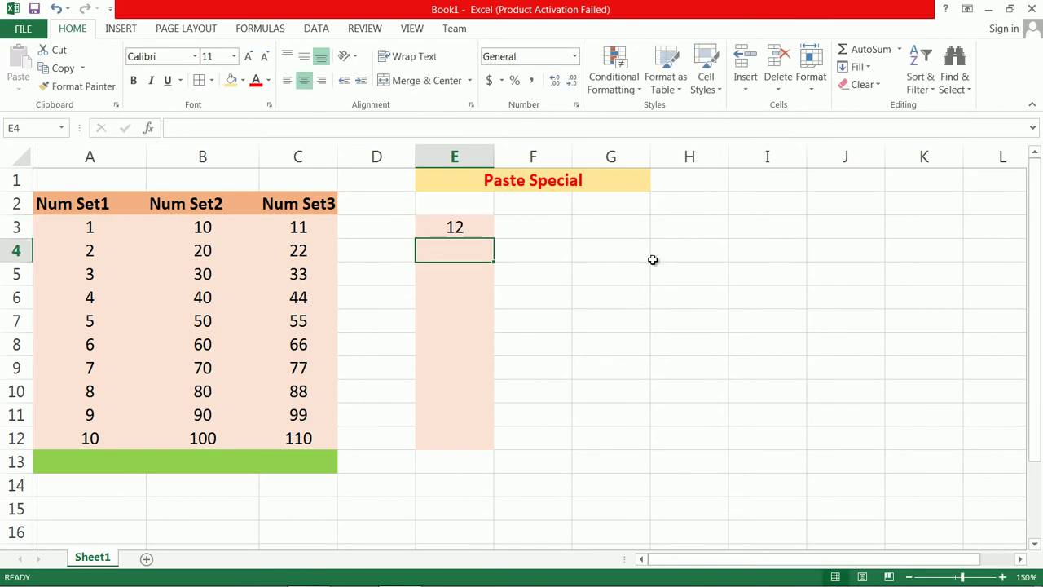
pyautogui.write('23')
pyautogui.press('Return')
pyautogui.write('34')
pyautogui.press('Return')
pyautogui.write('56')
pyautogui.press('Return')
pyautogui.write('67')
pyautogui.press('Return')
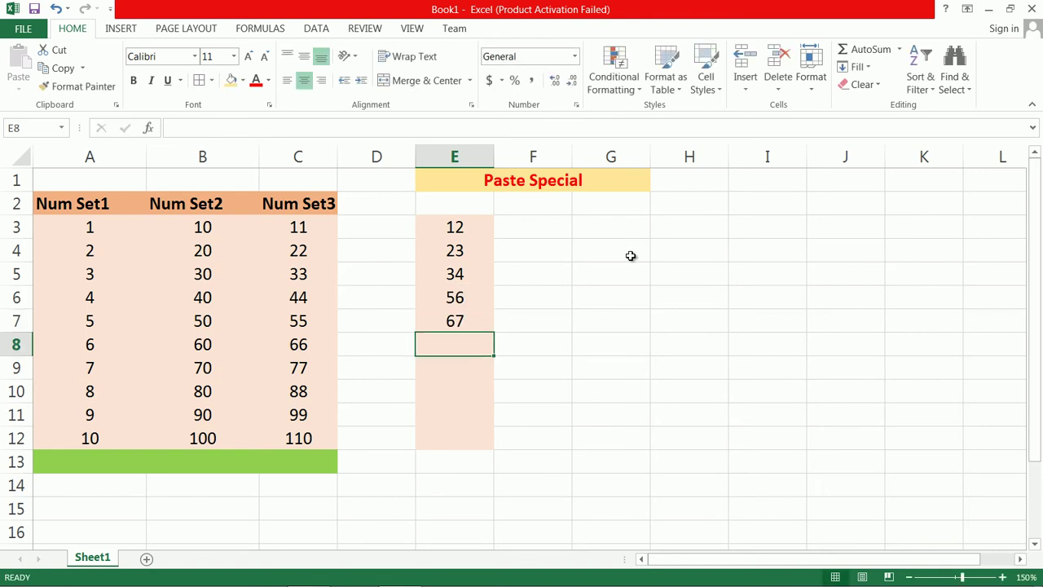
# - Undo the numbers entered in E3:E7 and the pasted formats in E3:E12
pyautogui.moveTo(457, 228); pyautogui.dragTo(456, 440)
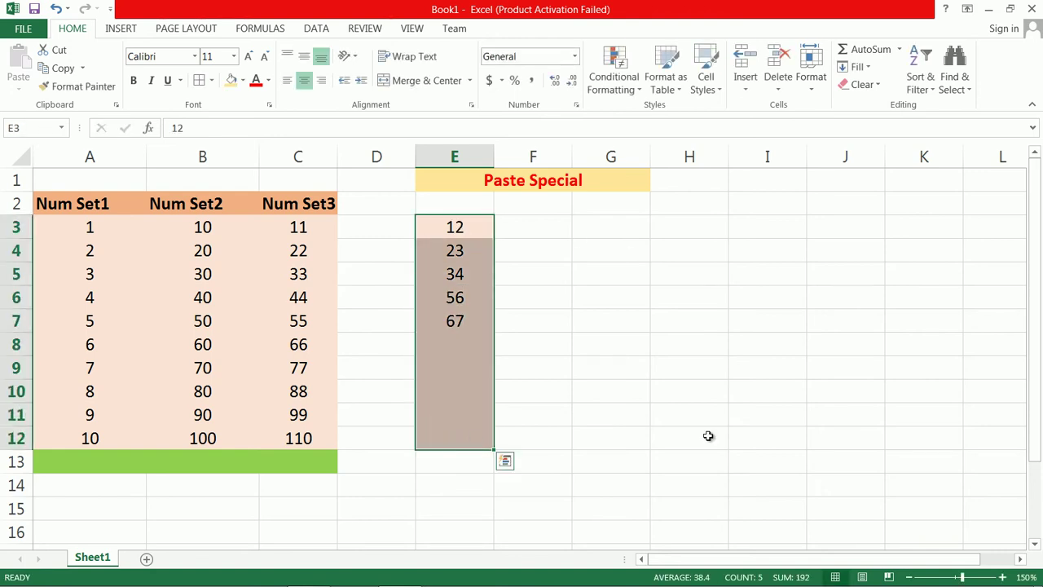
pyautogui.hotkey('ctrl', 'z')
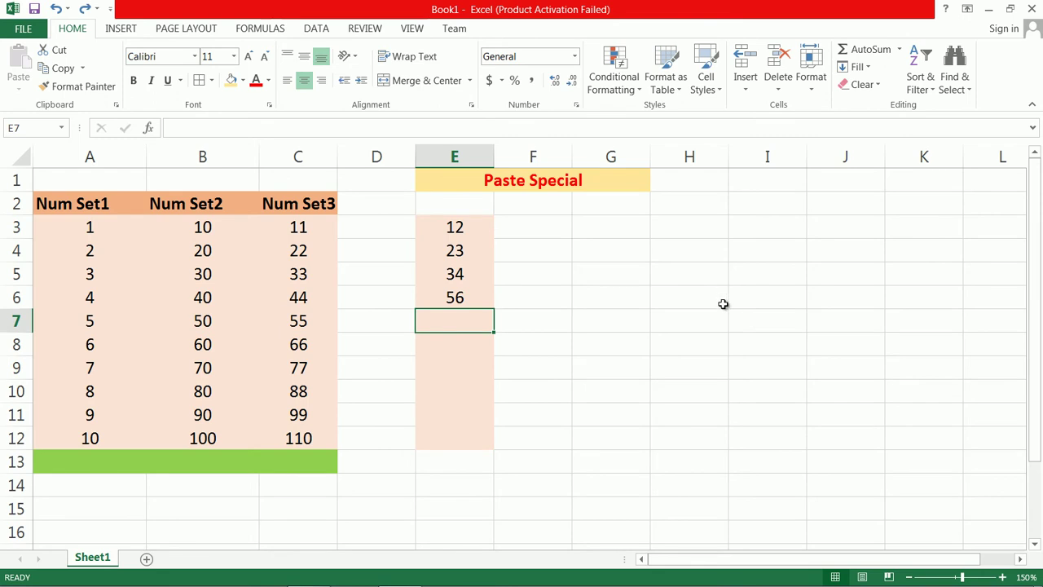
pyautogui.hotkey('ctrl', 'z')
pyautogui.hotkey('ctrl', 'z')
pyautogui.hotkey('ctrl', 'z')
pyautogui.hotkey('ctrl', 'z')
pyautogui.hotkey('ctrl', 'z')
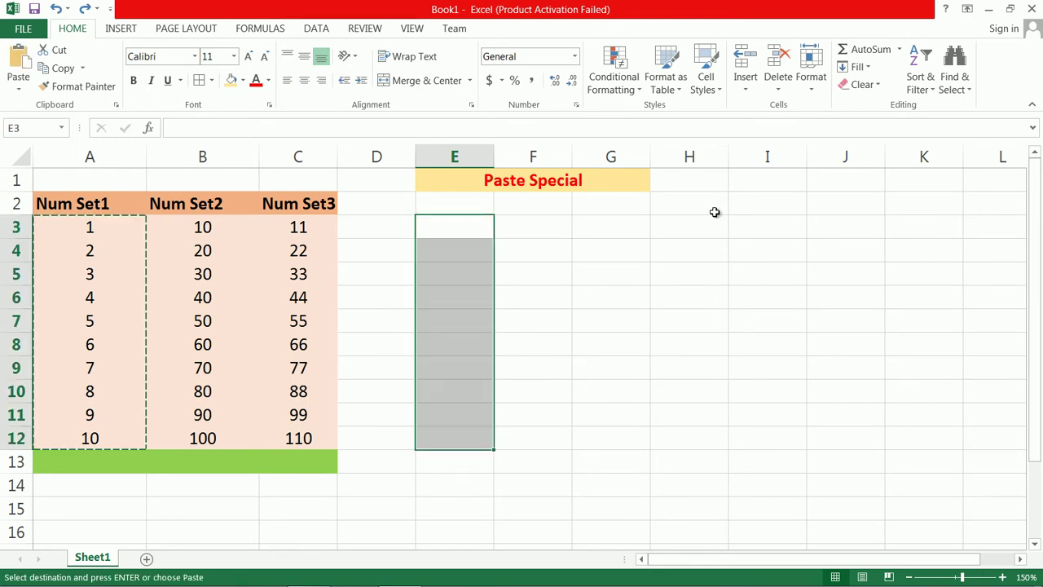
pyautogui.click(18, 79)
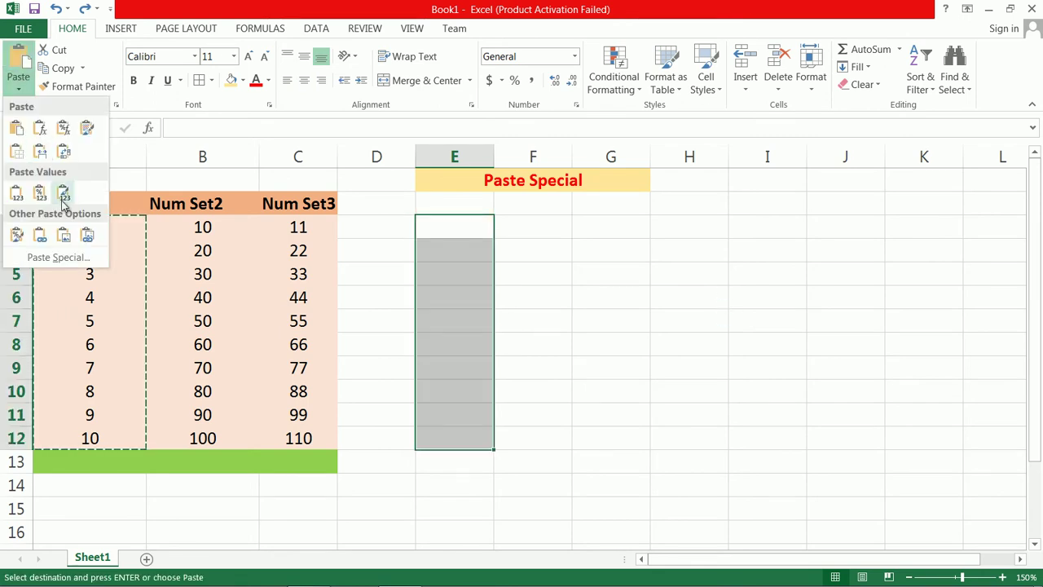
pyautogui.click(59, 257)
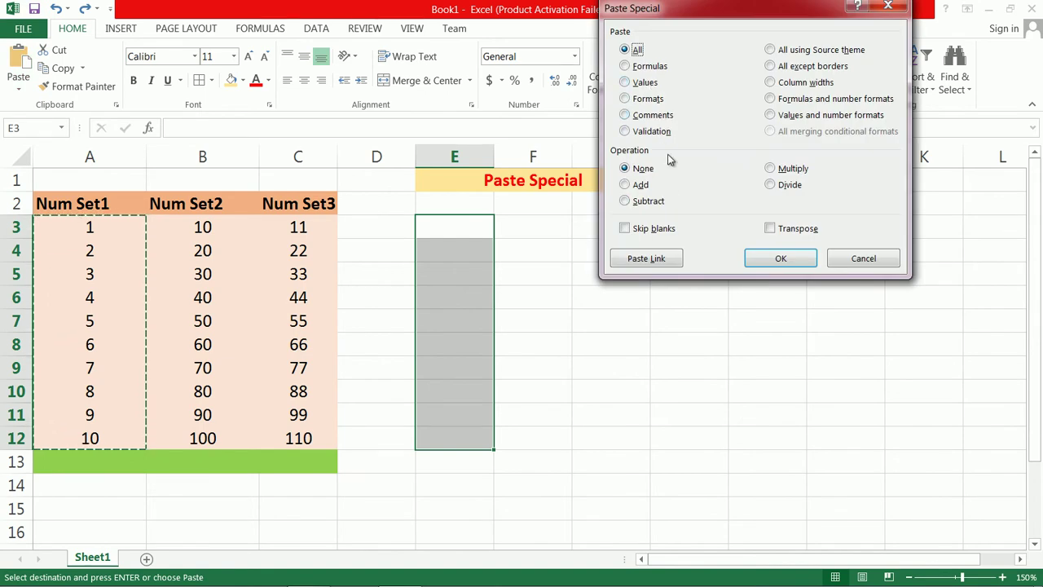
pyautogui.click(865, 262)
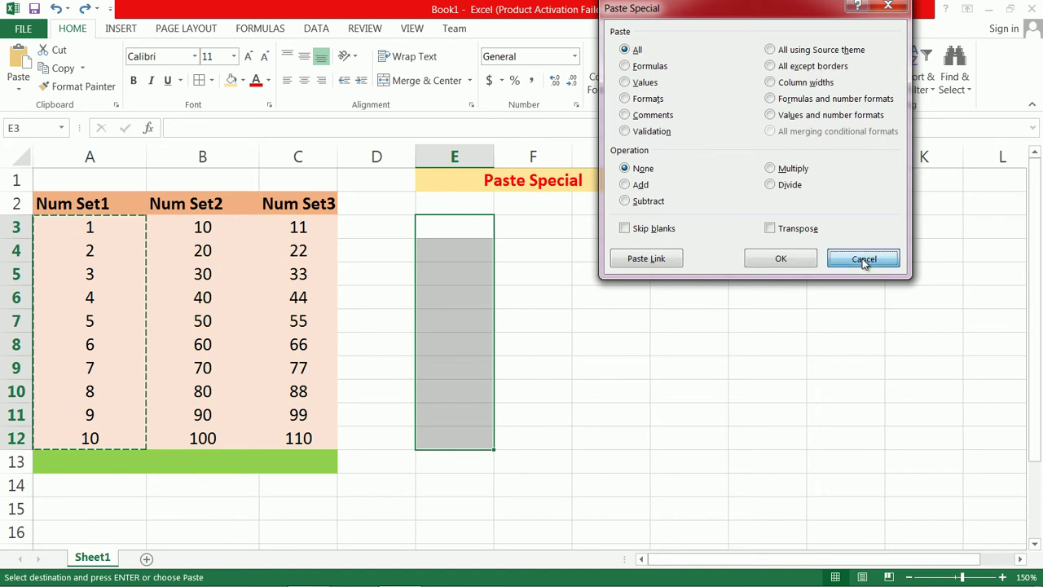
# - Clear the copy selection and enter the formula =sum(A3:A12) in cell A13 to total Num Set1
pyautogui.click(105, 464)
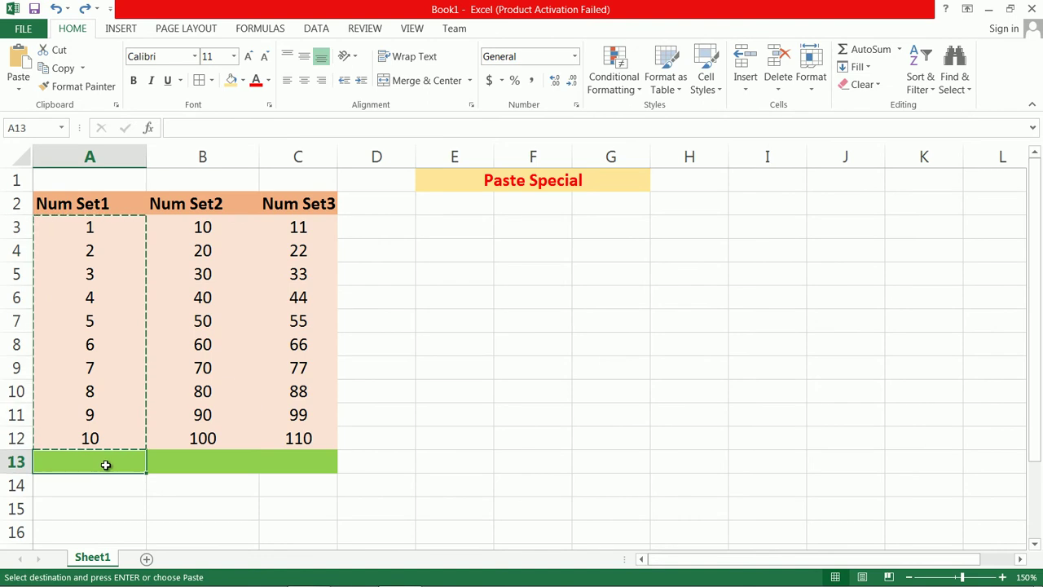
pyautogui.press('Escape')
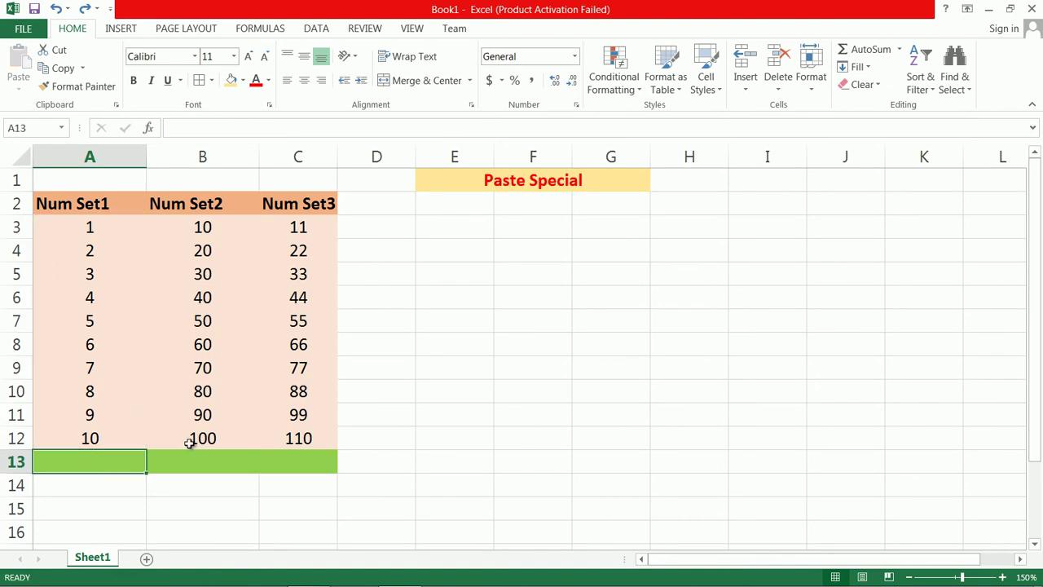
pyautogui.write('=sum')
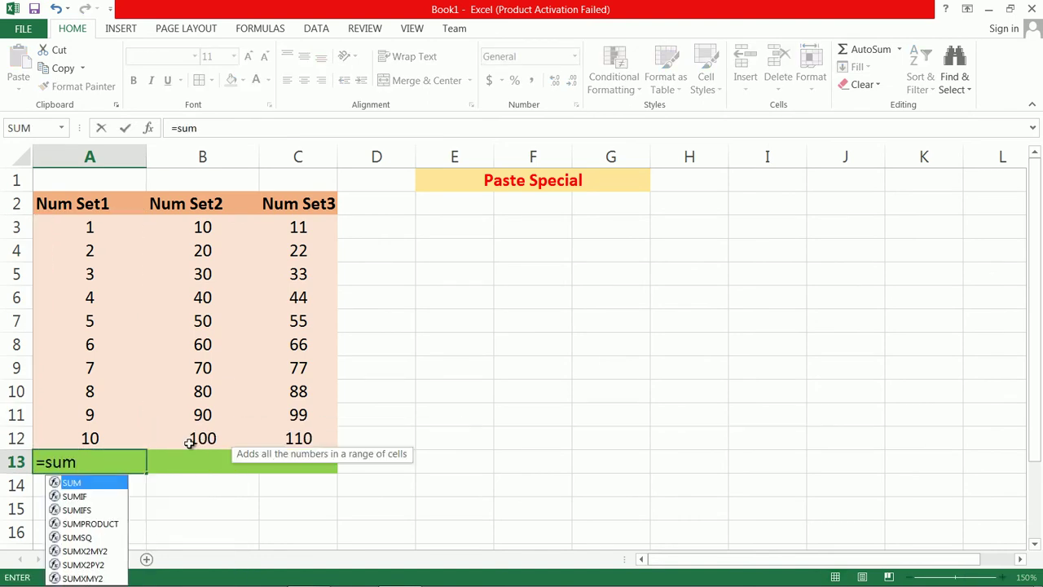
pyautogui.write('(')
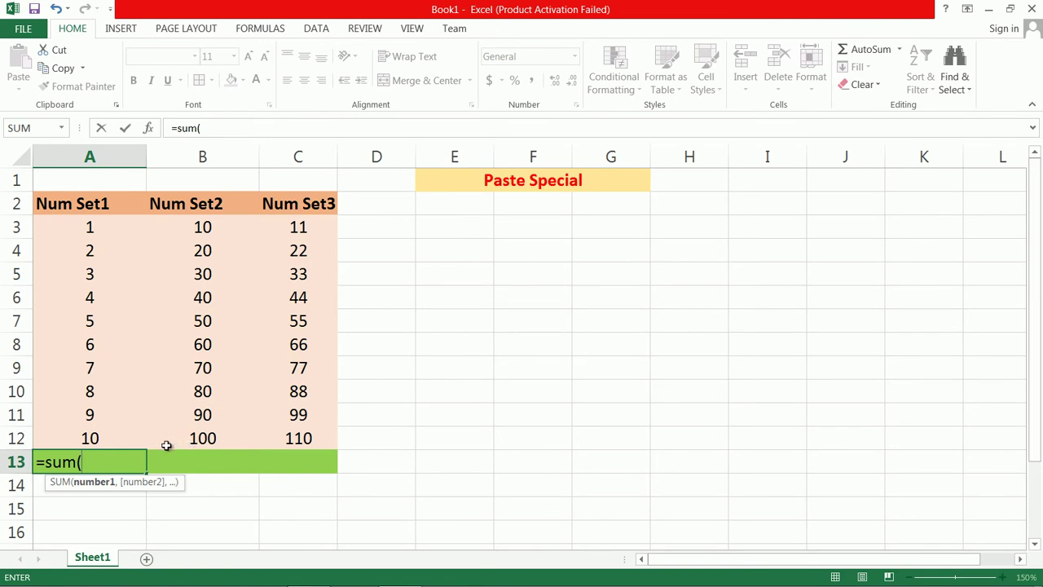
pyautogui.moveTo(90, 228); pyautogui.dragTo(96, 439)
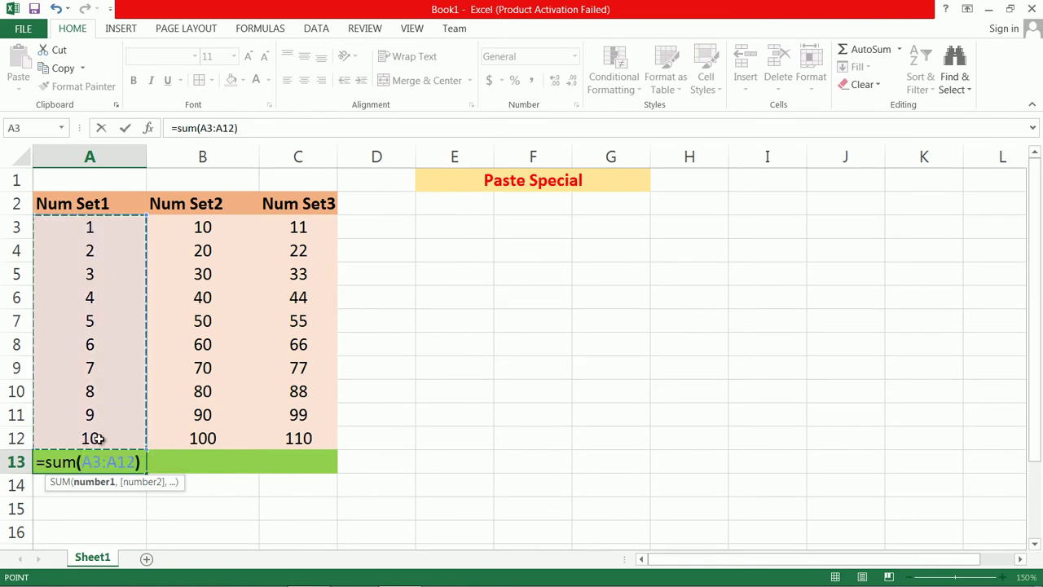
pyautogui.write(')')
pyautogui.press('Return')
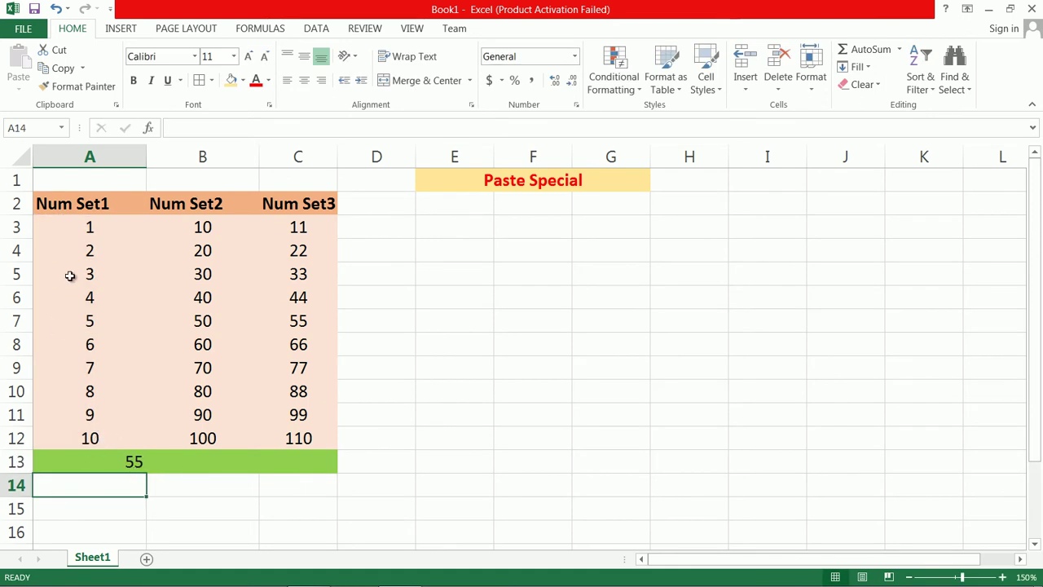
# - Copy A3:A13 and paste it at the start of column E from E2 using Paste Special with Formulas only
pyautogui.moveTo(88, 227); pyautogui.dragTo(77, 468)
pyautogui.click(55, 69)
pyautogui.click(446, 205)
pyautogui.moveTo(446, 204); pyautogui.dragTo(447, 463)
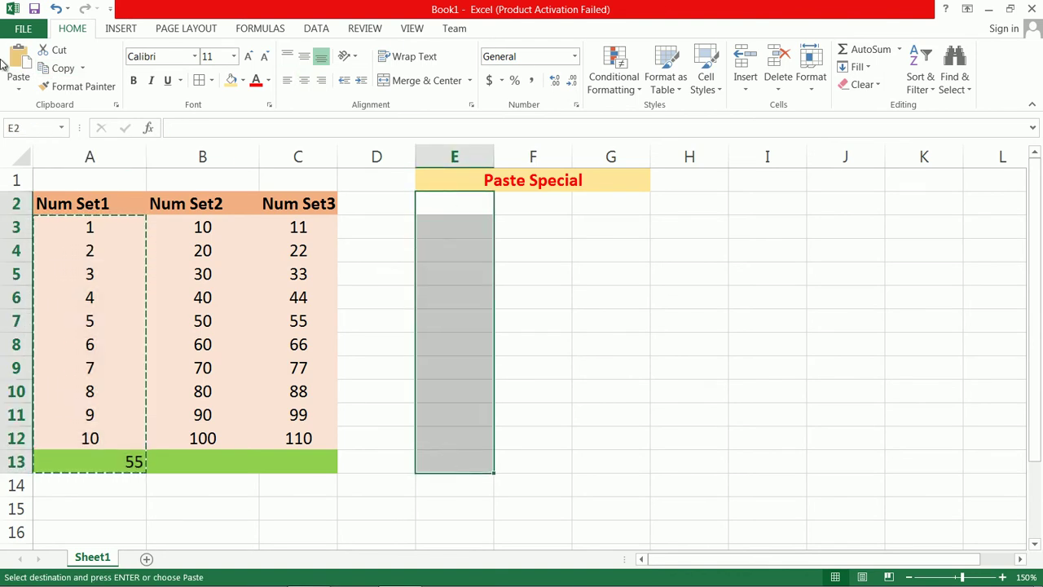
pyautogui.click(20, 88)
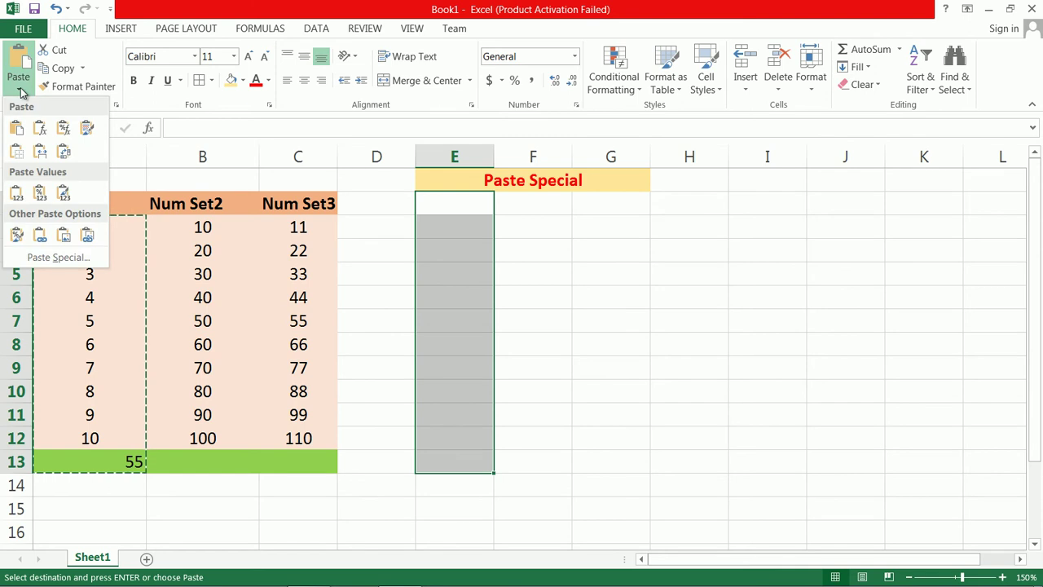
pyautogui.click(54, 257)
pyautogui.click(648, 68)
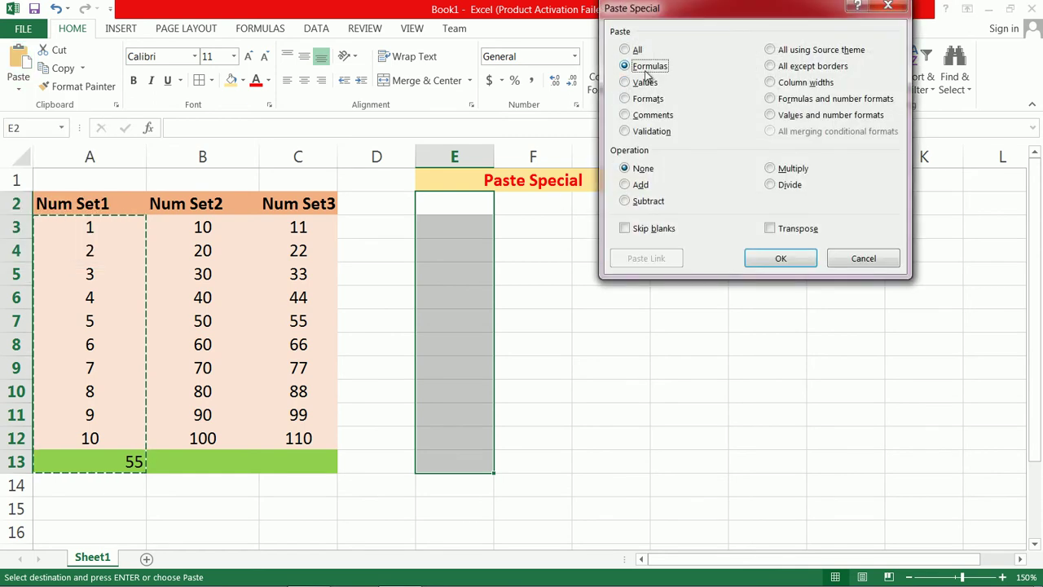
pyautogui.click(780, 258)
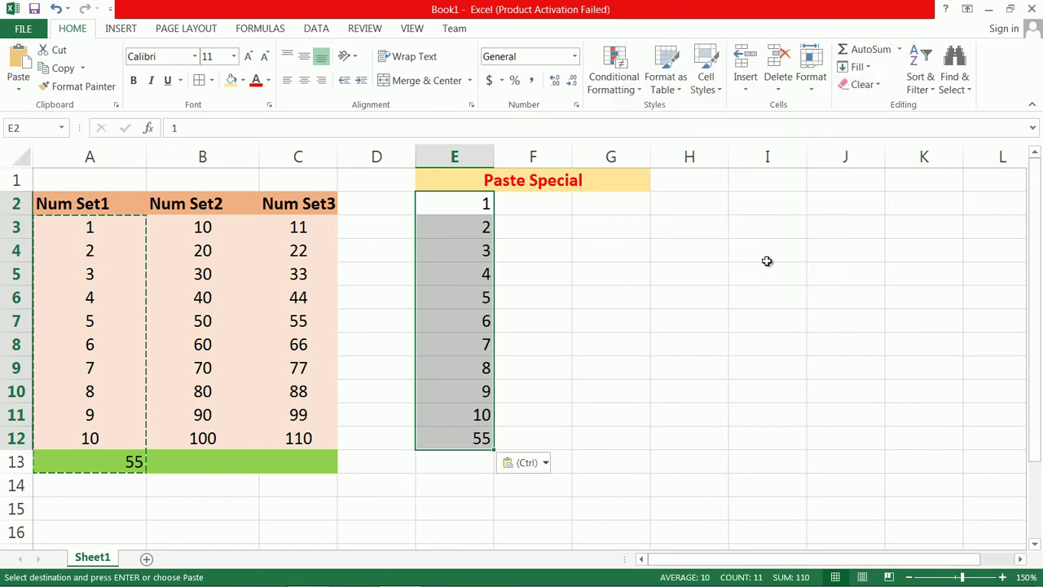
# - Paste the copied Num Set1 cells into column G from G2 as values only and compare the contents of G12 and E12
pyautogui.click(471, 440)
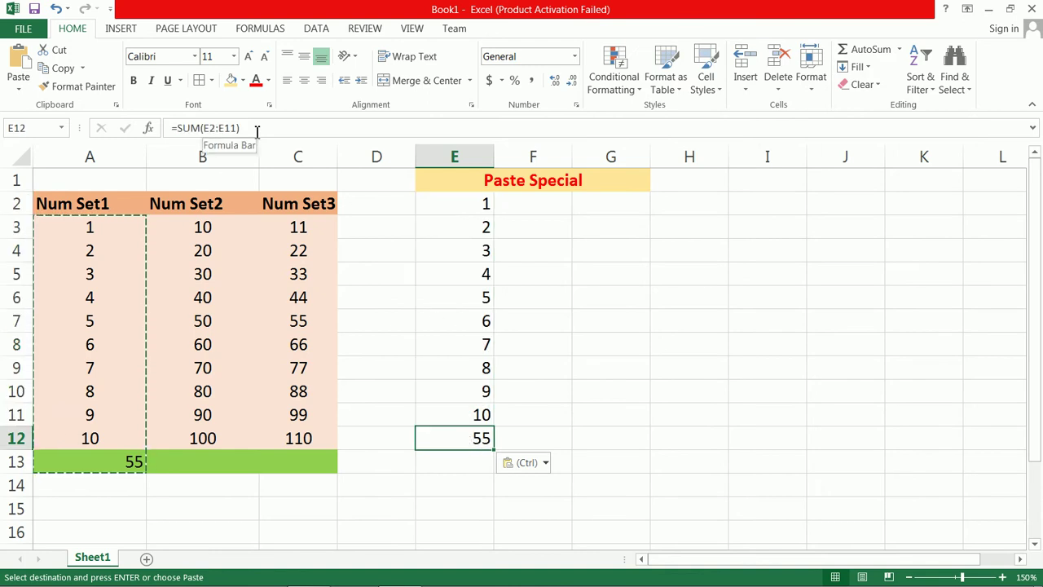
pyautogui.click(588, 433)
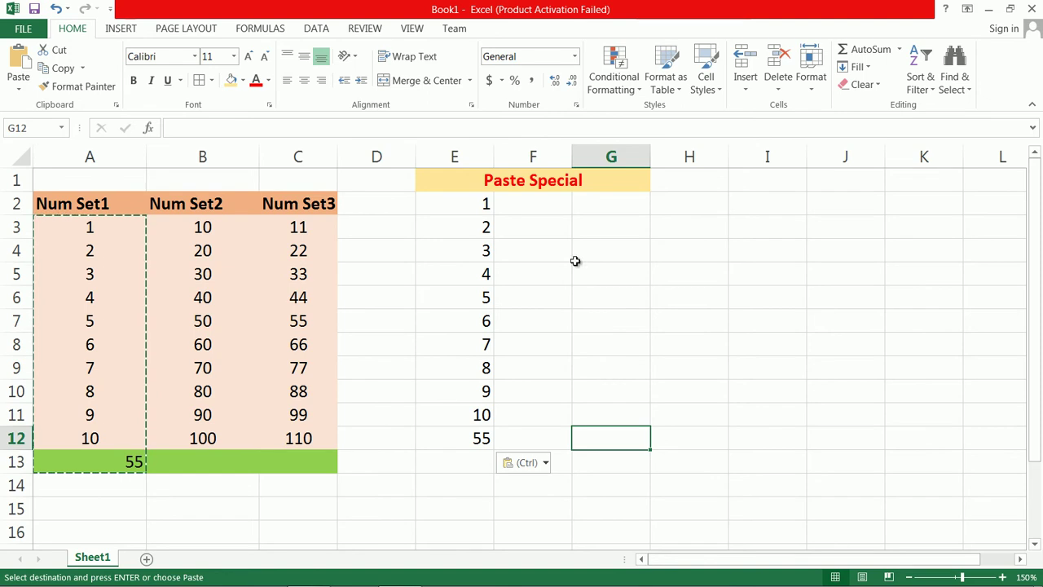
pyautogui.moveTo(610, 204); pyautogui.dragTo(604, 443)
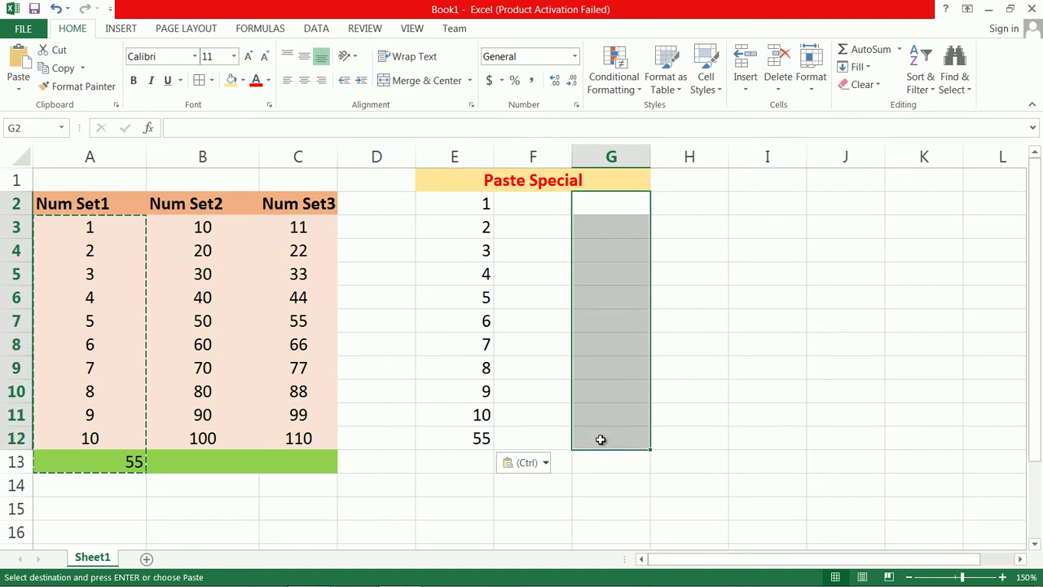
pyautogui.click(18, 82)
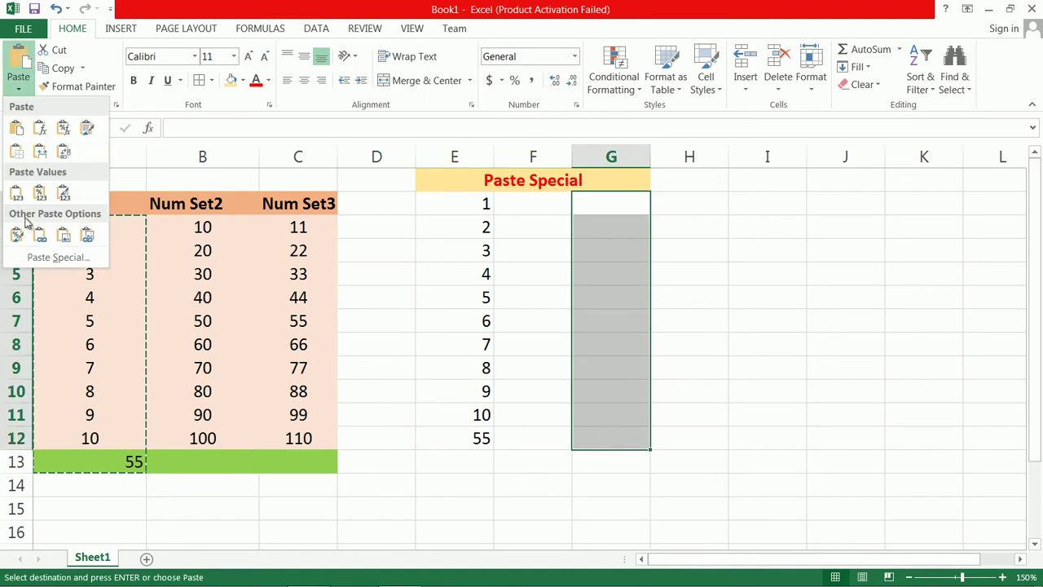
pyautogui.click(49, 257)
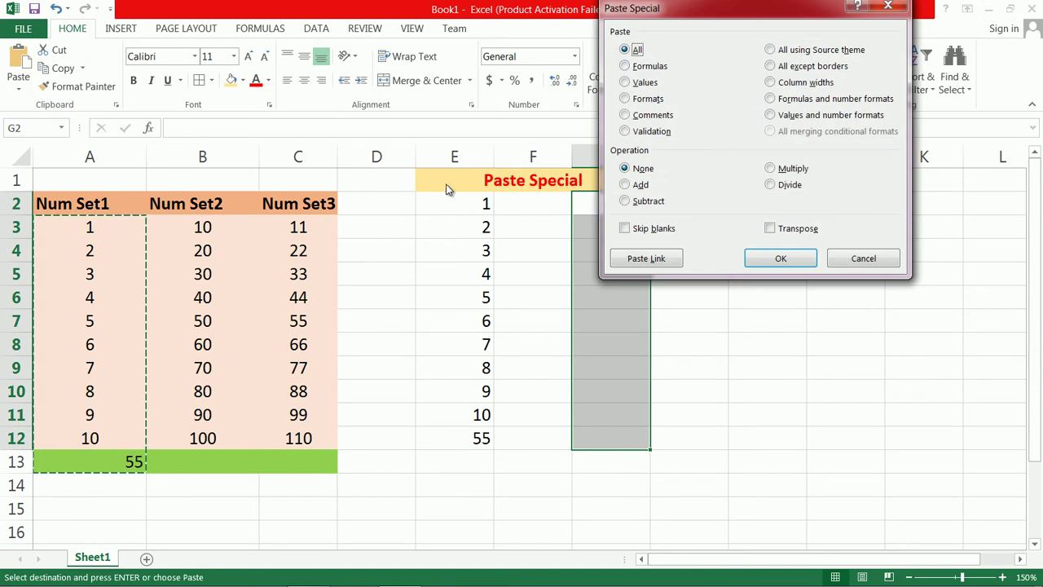
pyautogui.click(643, 82)
pyautogui.click(746, 257)
pyautogui.click(701, 373)
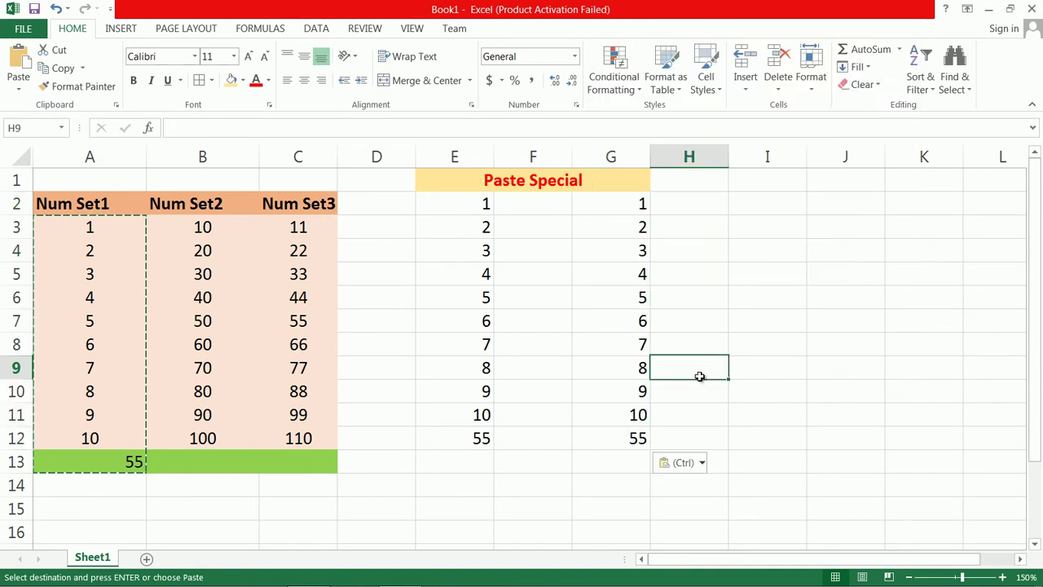
pyautogui.click(628, 438)
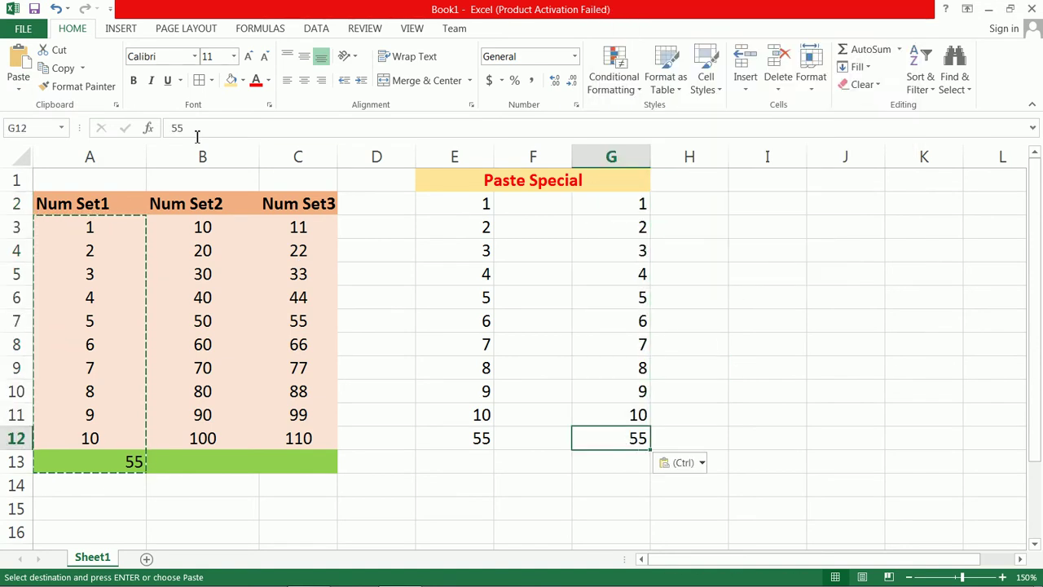
pyautogui.click(444, 436)
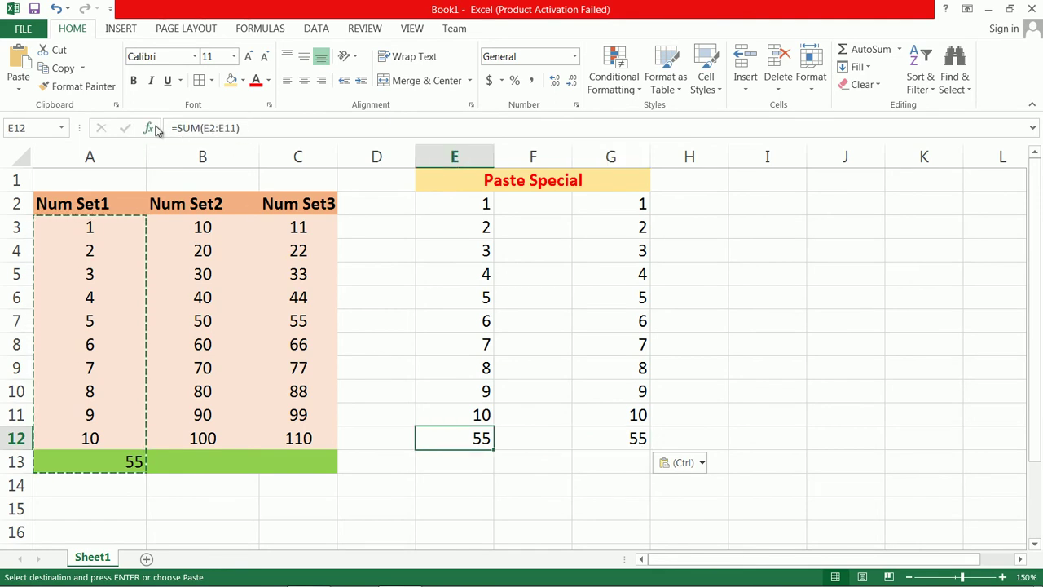
# - Delete the contents of G2:G12 and E2:E12
pyautogui.moveTo(598, 203); pyautogui.dragTo(616, 429)
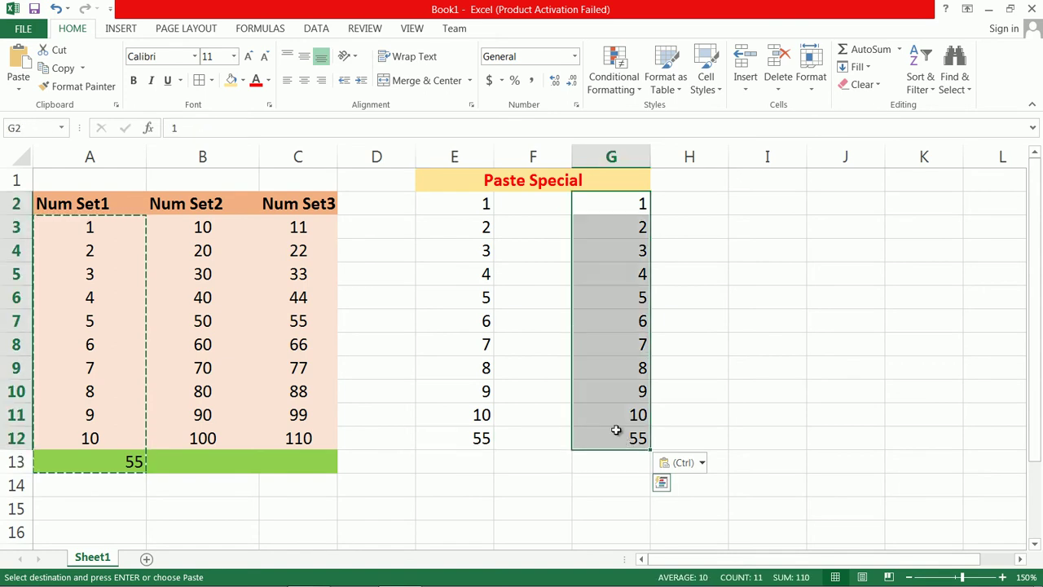
pyautogui.press('Delete')
pyautogui.moveTo(484, 209); pyautogui.dragTo(489, 449)
pyautogui.press('Delete')
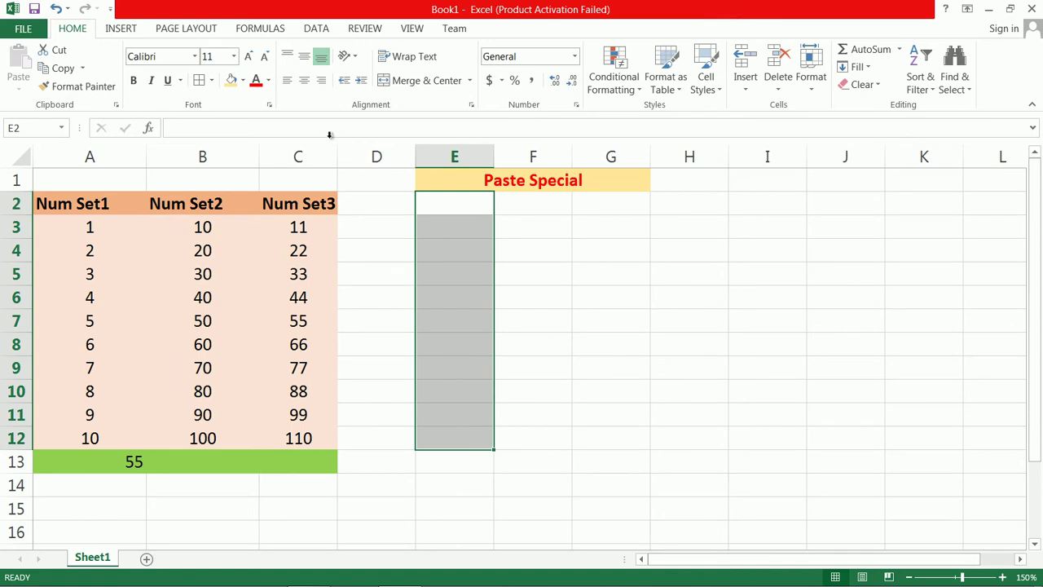
# - Add a comment reading "This is sprcial value" to cell B4 in Num Set2
pyautogui.click(198, 252)
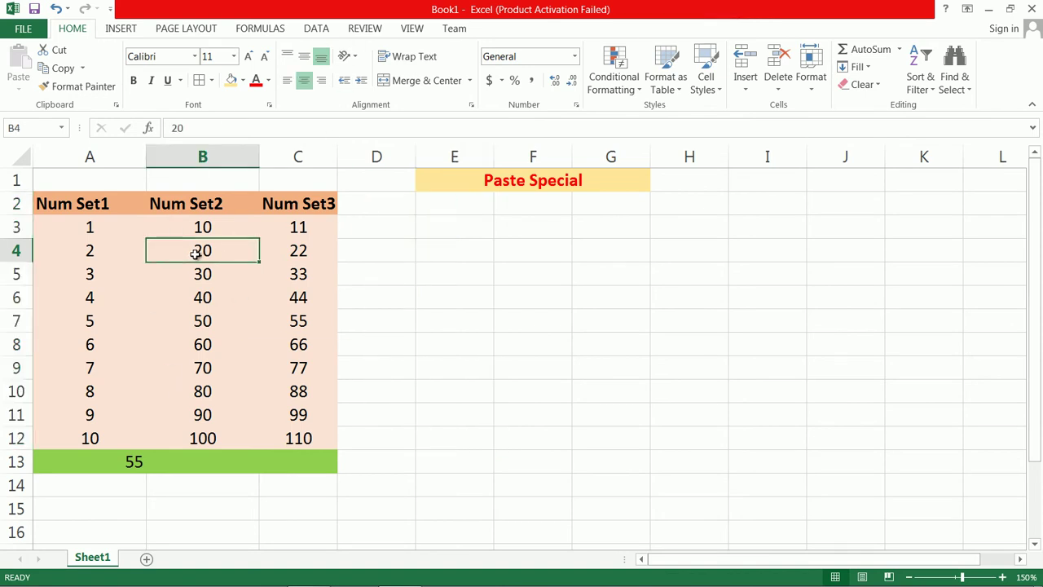
pyautogui.click(371, 30)
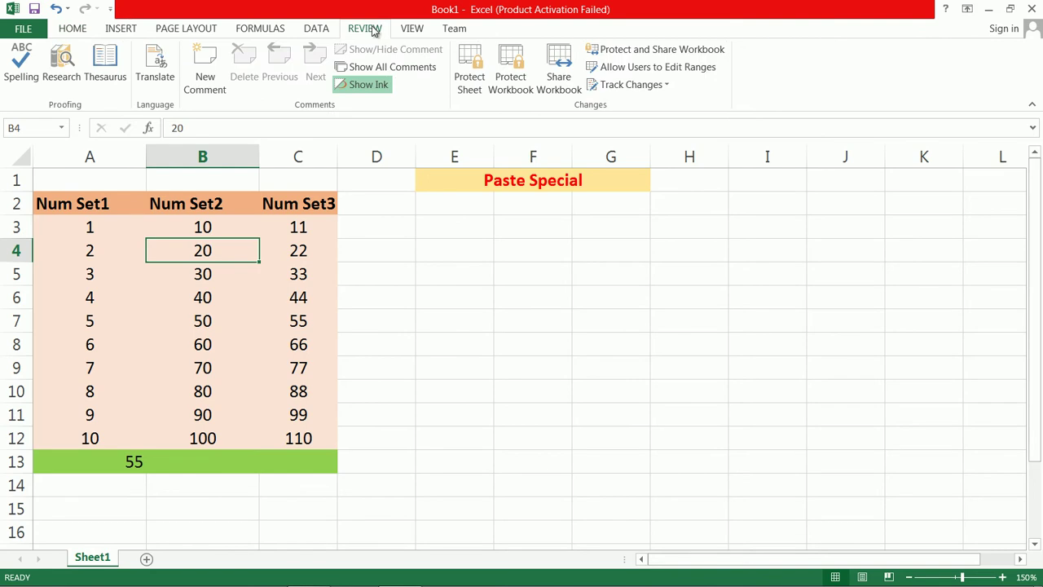
pyautogui.click(204, 61)
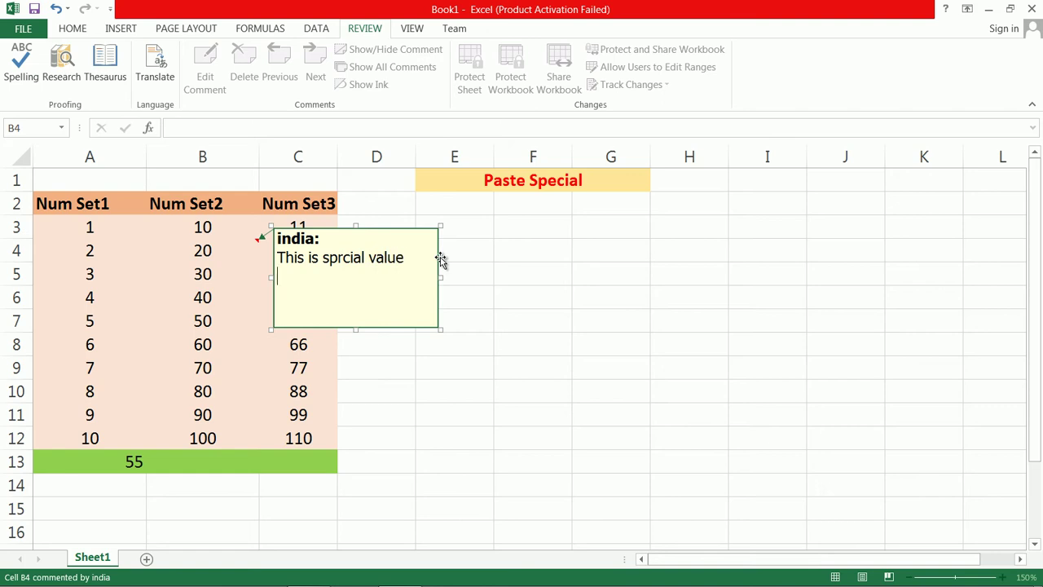
pyautogui.click(452, 375)
# - Copy B3:B12 and paste everything into column F from F2, viewing the comment carried over to F3
pyautogui.moveTo(213, 226); pyautogui.dragTo(216, 436)
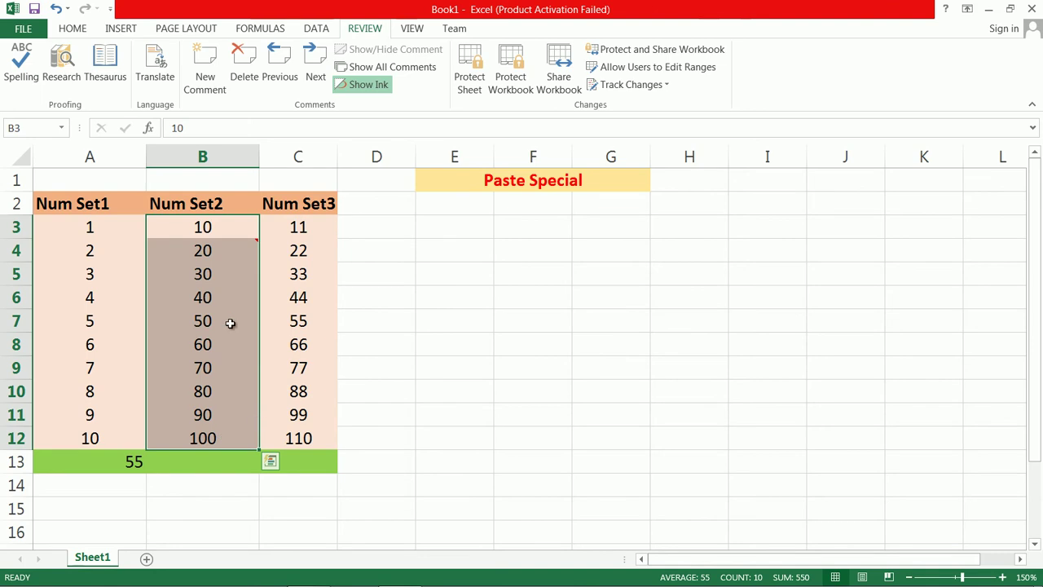
pyautogui.hotkey('ctrl', 'c')
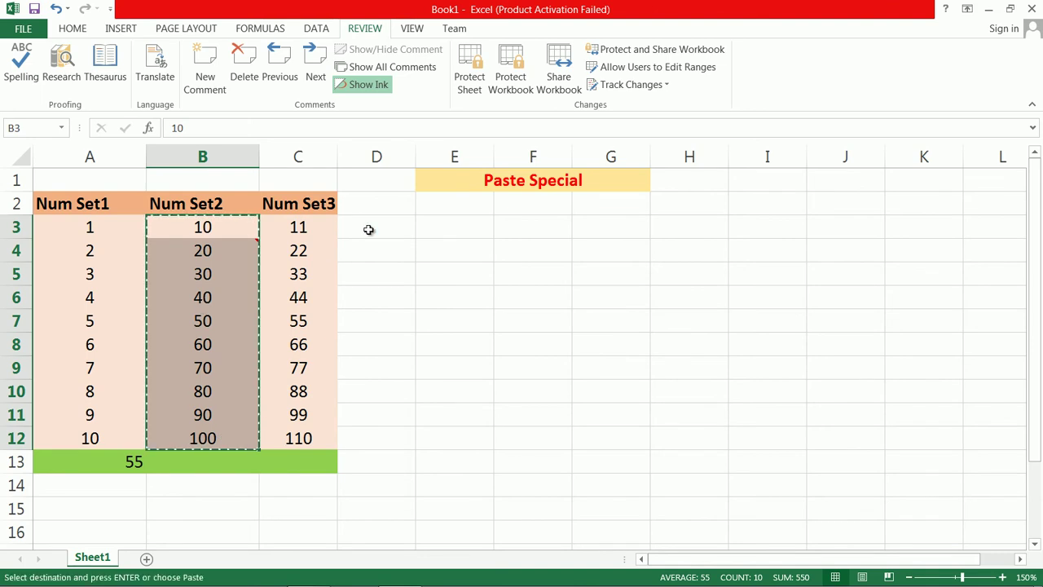
pyautogui.moveTo(521, 204); pyautogui.dragTo(533, 442)
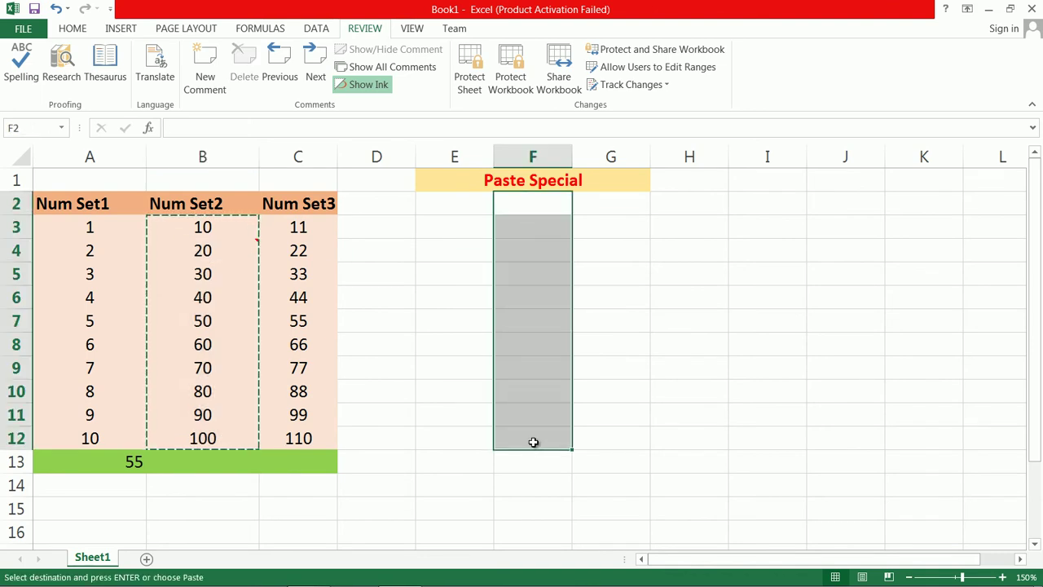
pyautogui.hotkey('ctrl', 'v')
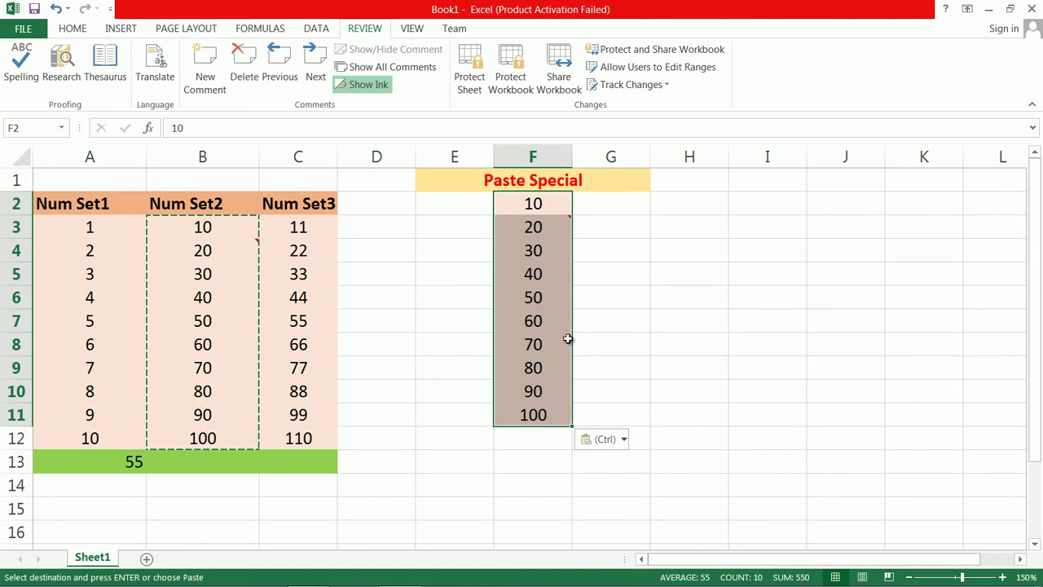
pyautogui.click(608, 204)
pyautogui.moveTo(567, 218)
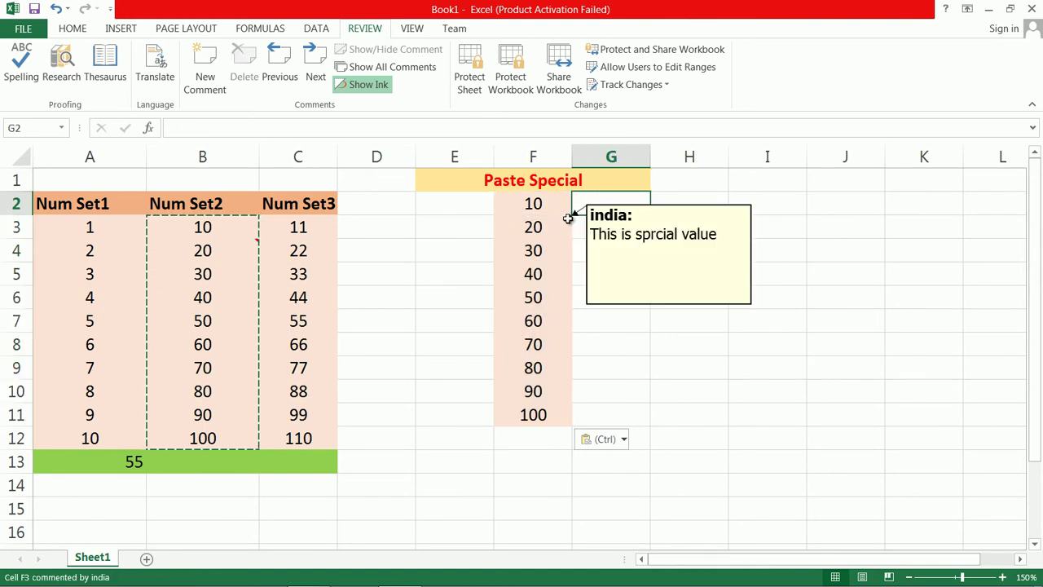
# - Remove the pasted Num Set2 cells with their formatting and comment from column F, and enter `` in cell G7
pyautogui.moveTo(535, 202); pyautogui.dragTo(522, 430)
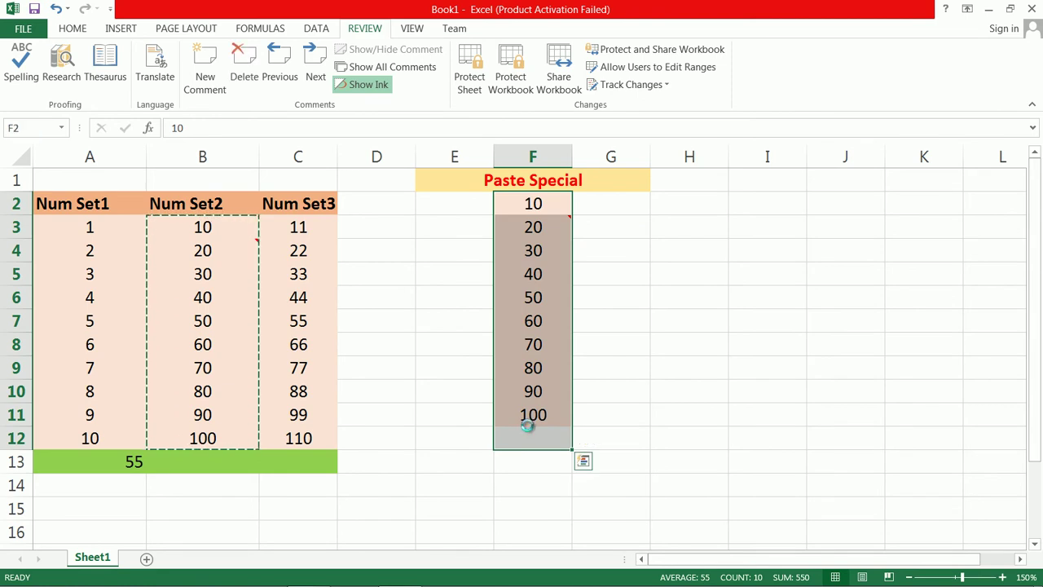
pyautogui.press('Delete')
pyautogui.click(530, 213)
pyautogui.moveTo(524, 204); pyautogui.dragTo(535, 459)
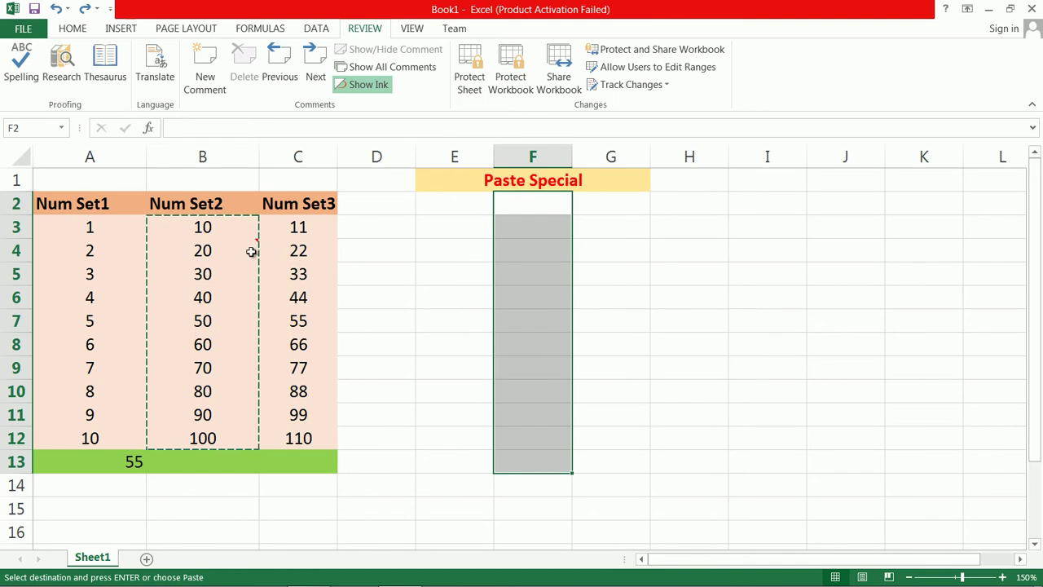
pyautogui.doubleClick(647, 318)
pyautogui.write('``')
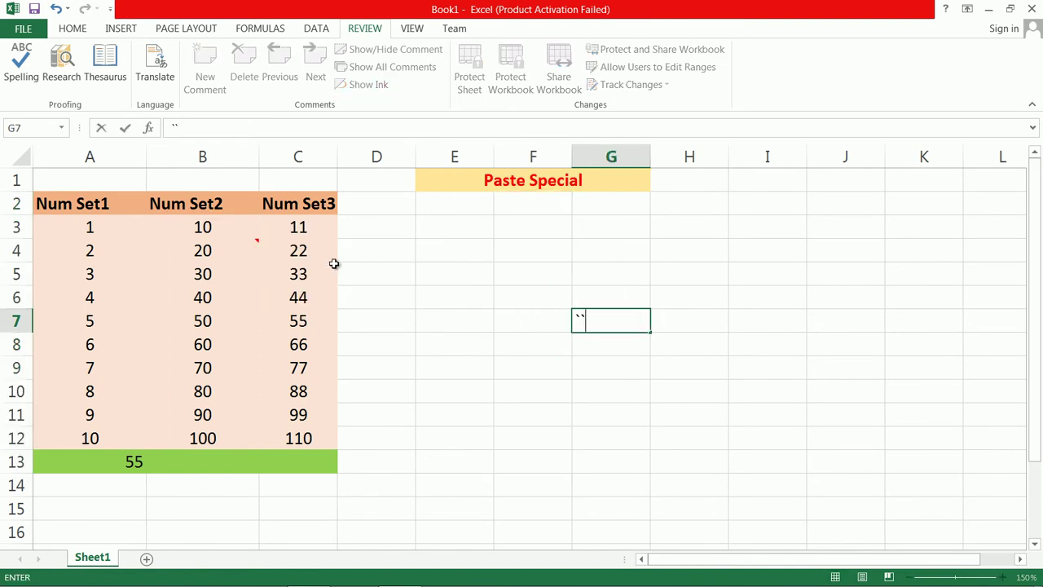
# - Copy the commented cell B4
pyautogui.click(250, 250)
pyautogui.rightClick(250, 250)
pyautogui.click(283, 251)
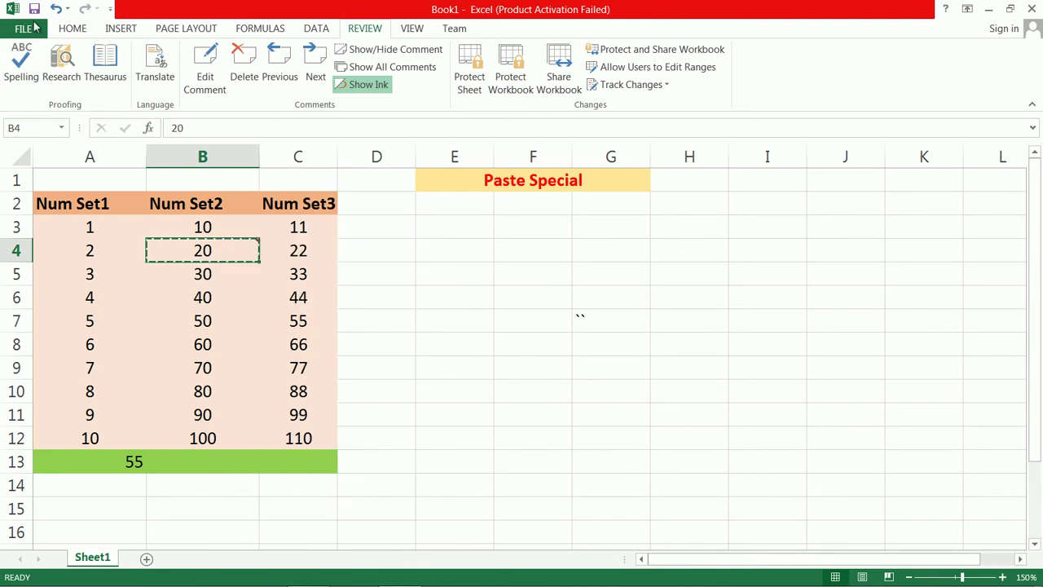
pyautogui.click(33, 30)
pyautogui.click(24, 26)
pyautogui.click(70, 28)
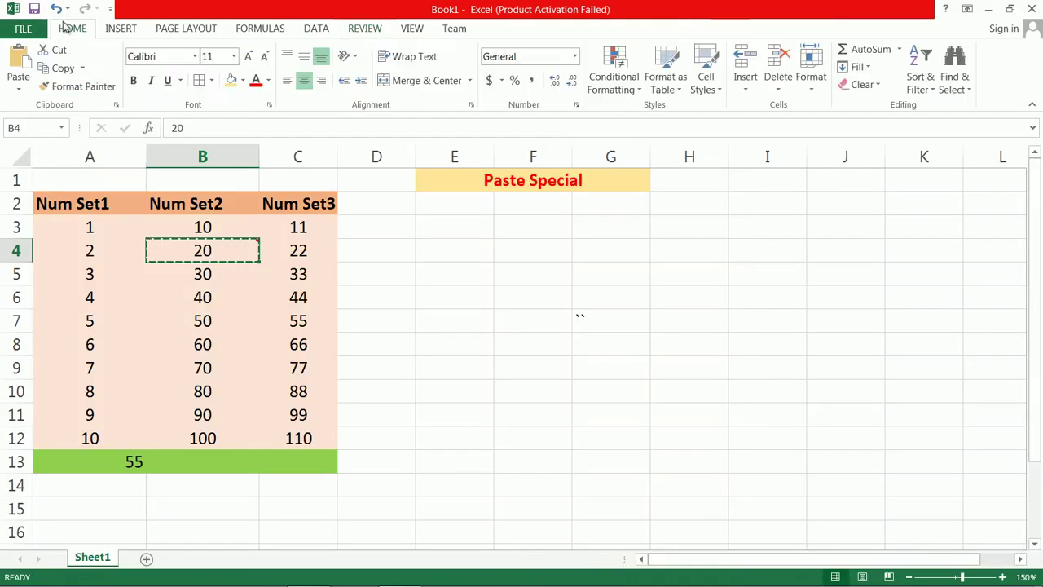
pyautogui.click(18, 82)
pyautogui.click(69, 255)
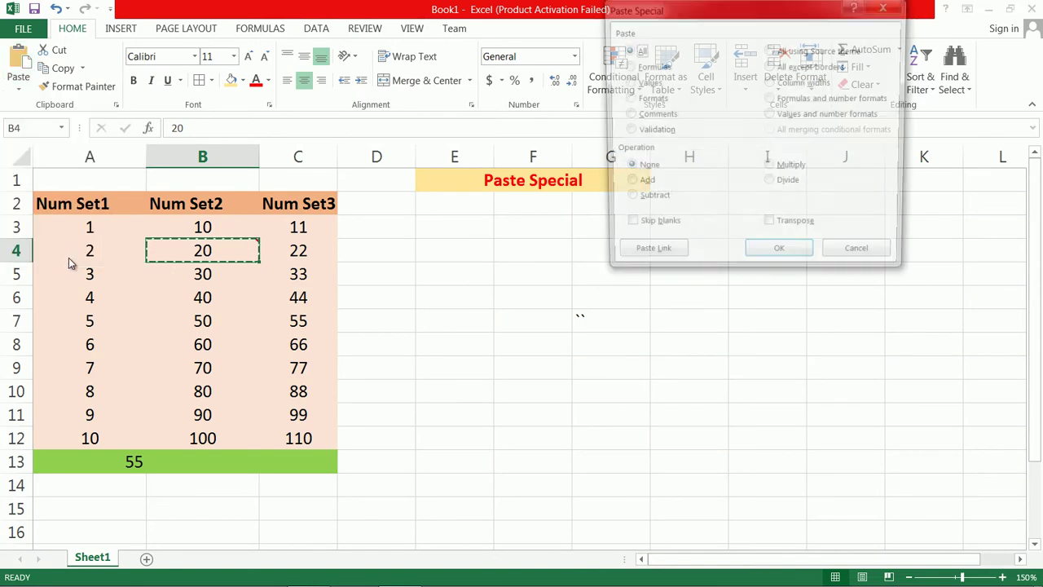
pyautogui.click(857, 259)
# - Paste only the comment of B4 into cell F4 using Paste Special with Comments, and inspect the comment on F4
pyautogui.click(544, 256)
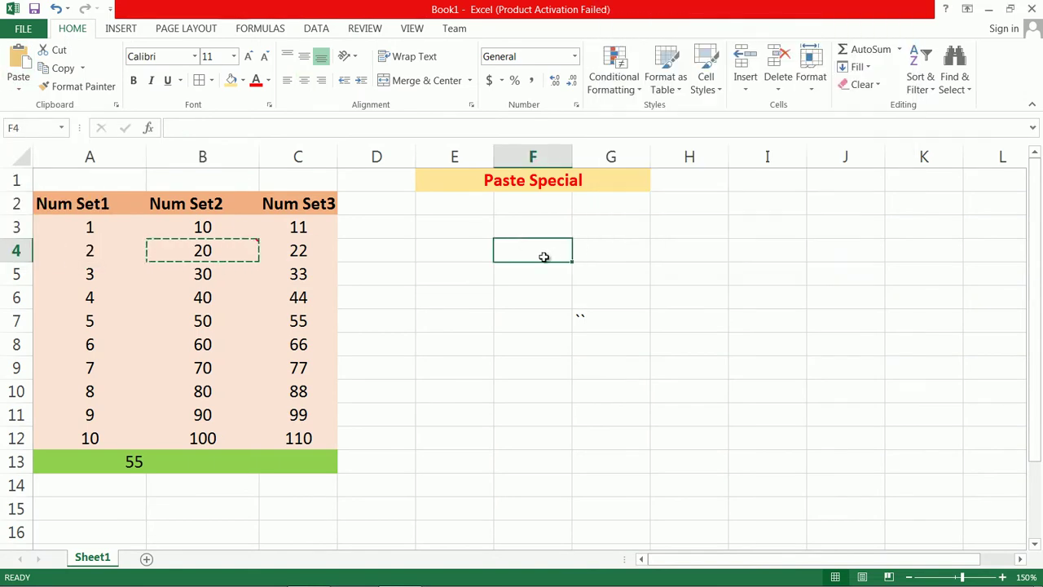
pyautogui.click(18, 82)
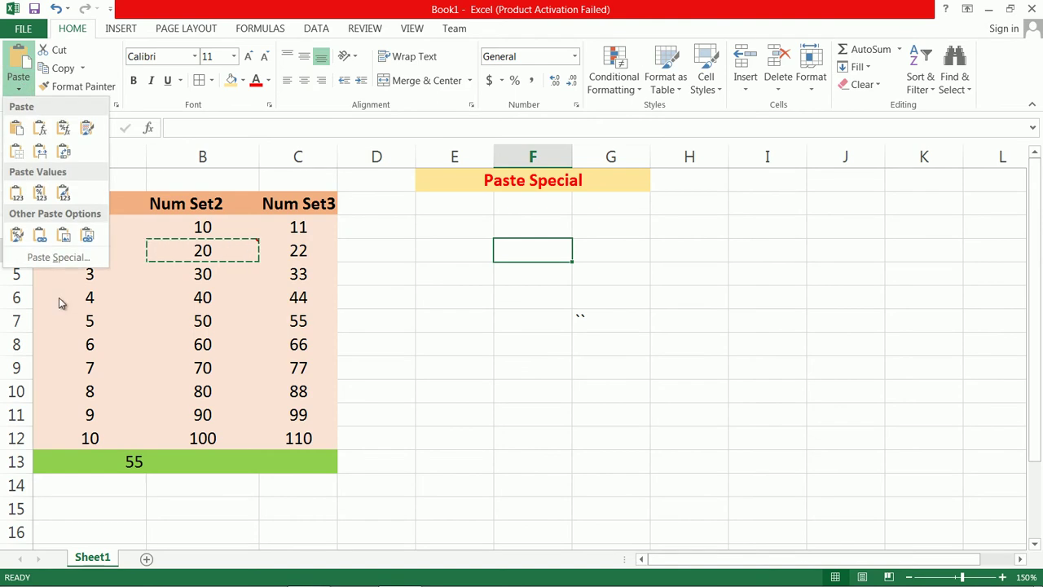
pyautogui.click(57, 258)
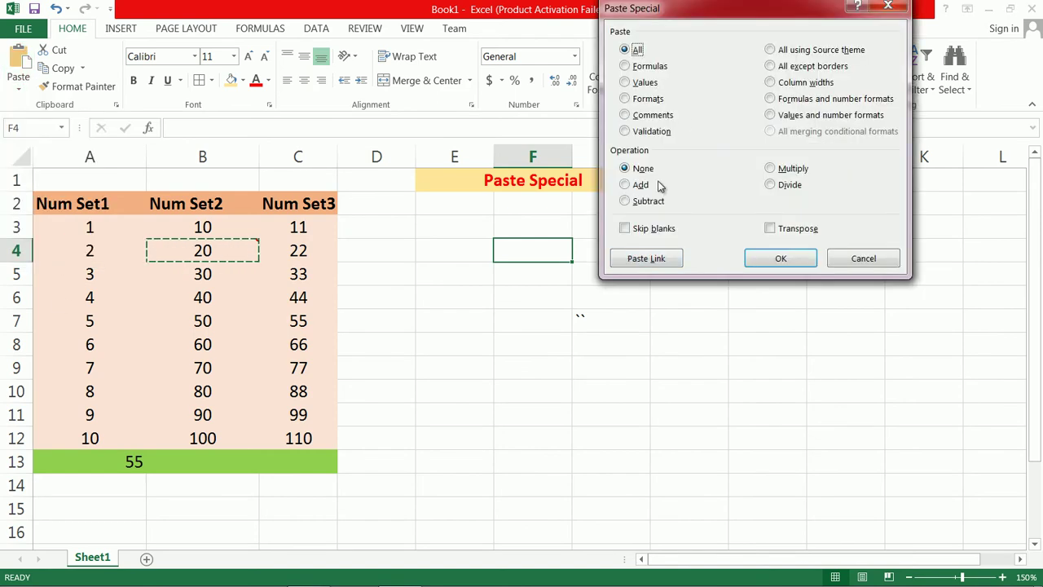
pyautogui.click(652, 115)
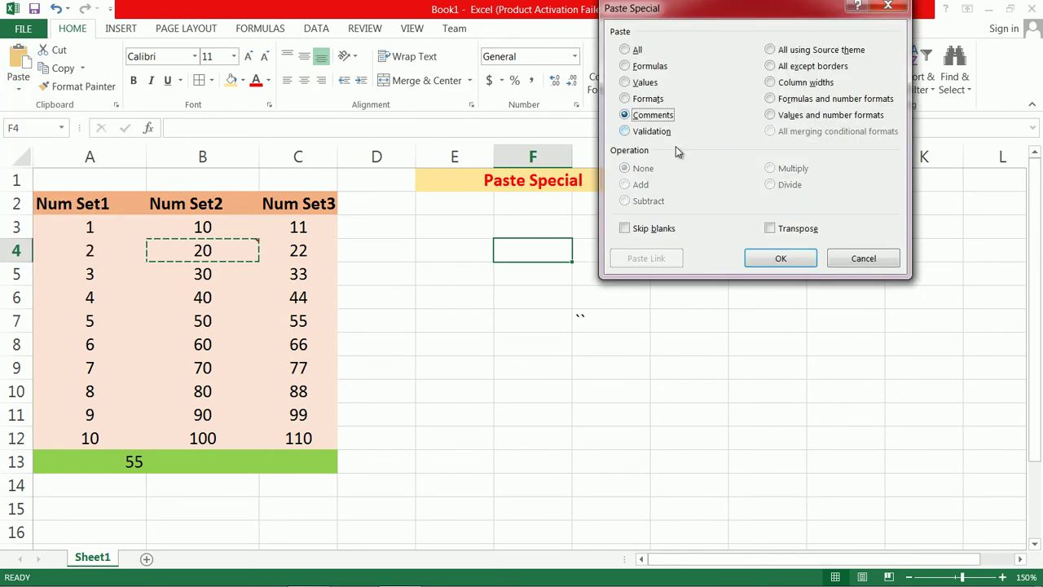
pyautogui.click(800, 261)
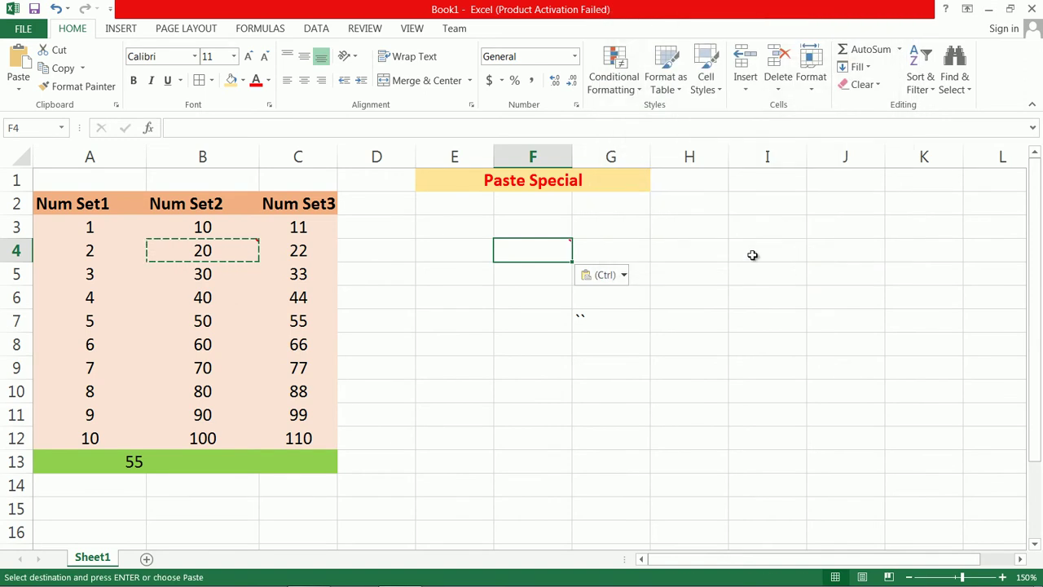
pyautogui.click(564, 277)
pyautogui.click(568, 237)
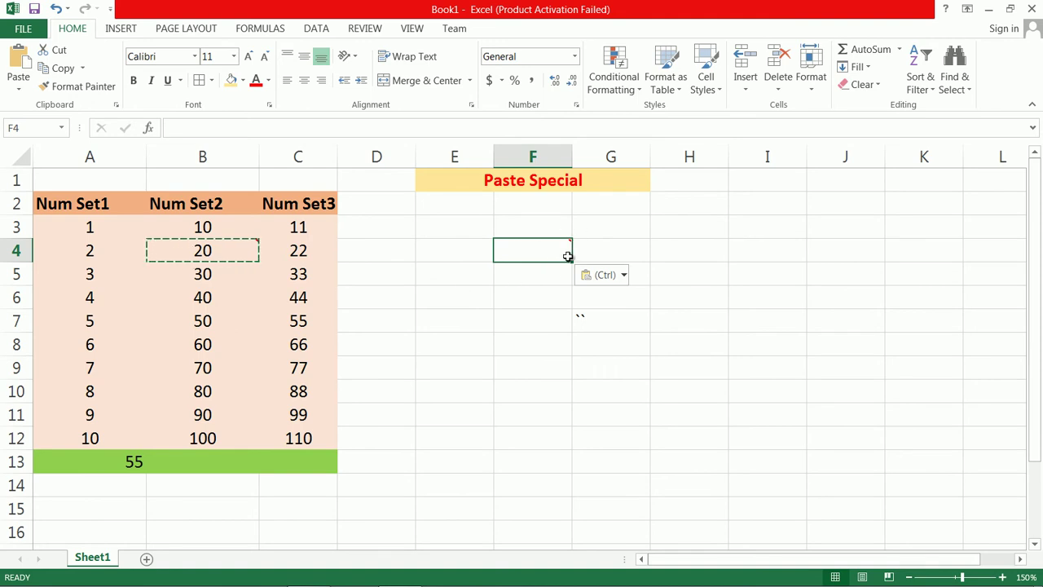
pyautogui.click(546, 282)
pyautogui.click(547, 254)
pyautogui.click(563, 304)
pyautogui.click(561, 252)
# - Undo the comment pasted into F4 and the `` entry in G7
pyautogui.click(605, 326)
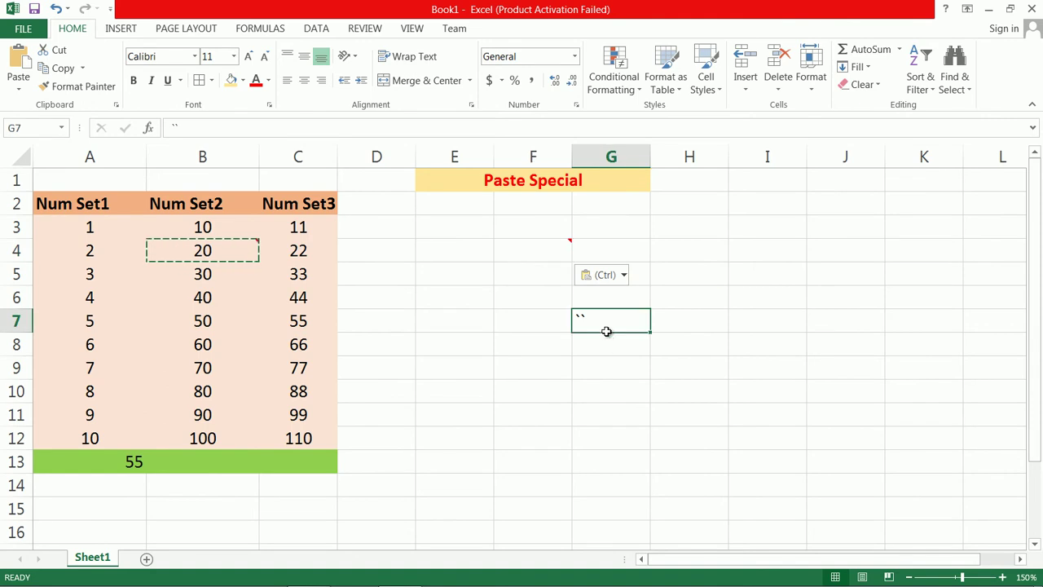
pyautogui.hotkey('ctrl', 'z')
pyautogui.hotkey('ctrl', 'z')
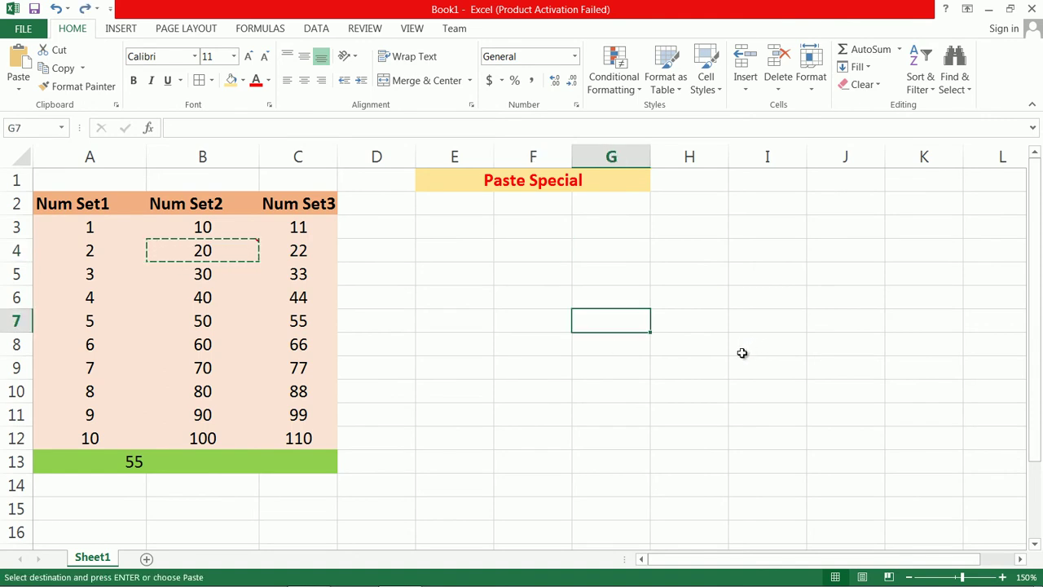
pyautogui.click(528, 257)
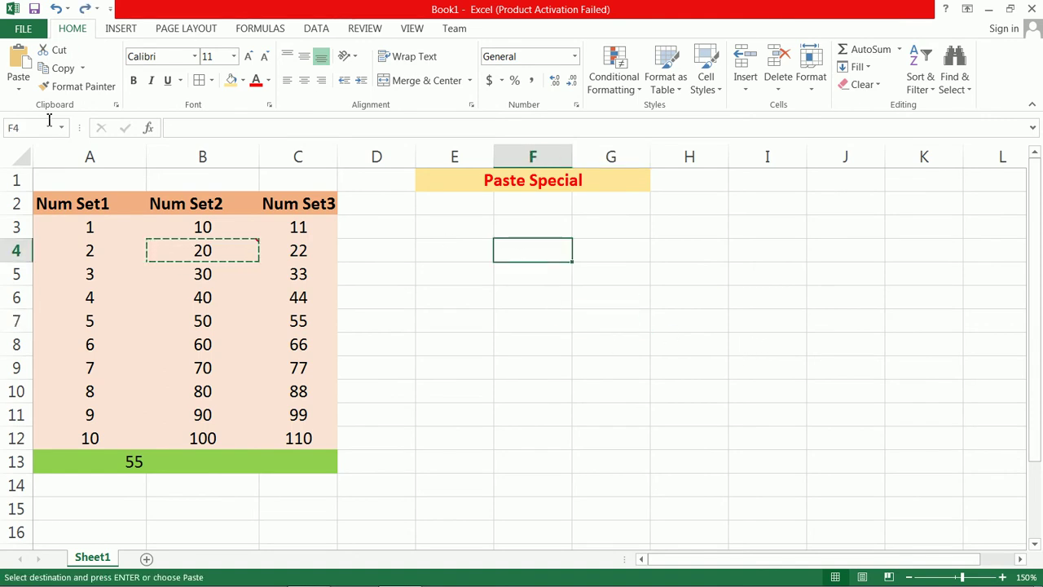
pyautogui.click(25, 92)
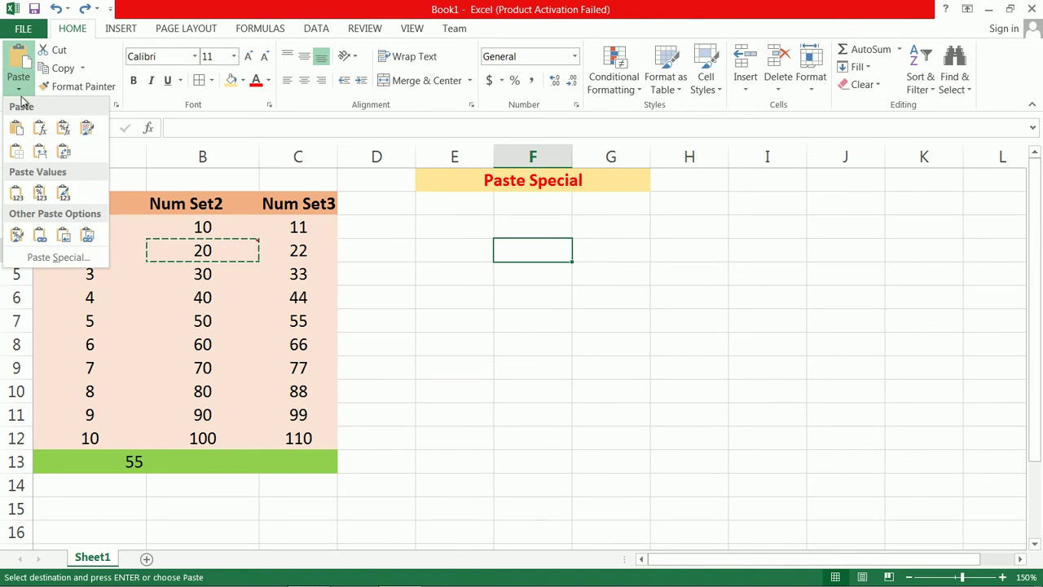
pyautogui.click(40, 254)
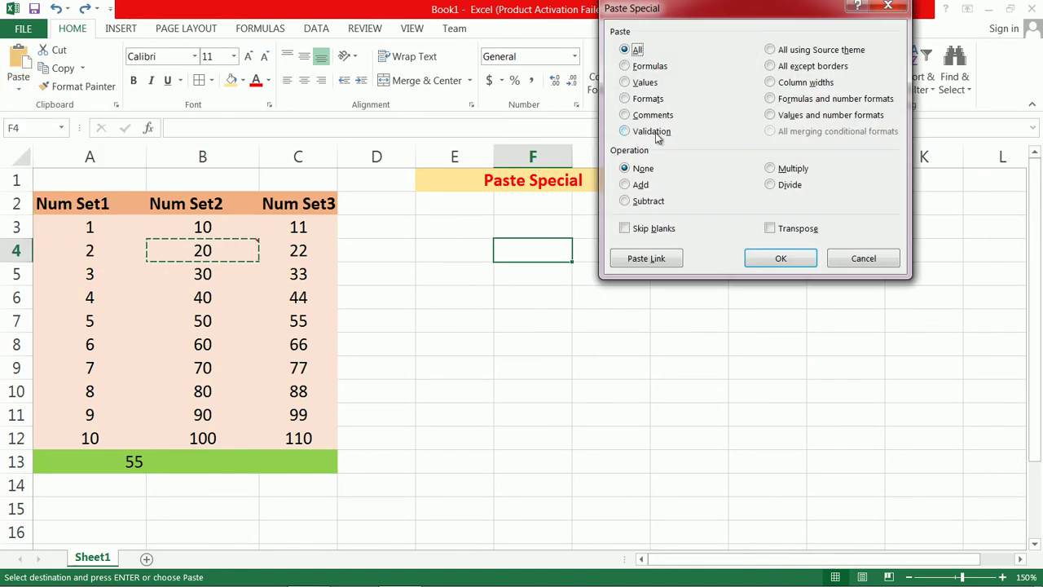
pyautogui.click(864, 258)
# - Set up data validation on the Num Set2 cells B3:B12 that allows whole numbers with a minimum of 10
pyautogui.moveTo(215, 236); pyautogui.dragTo(220, 437)
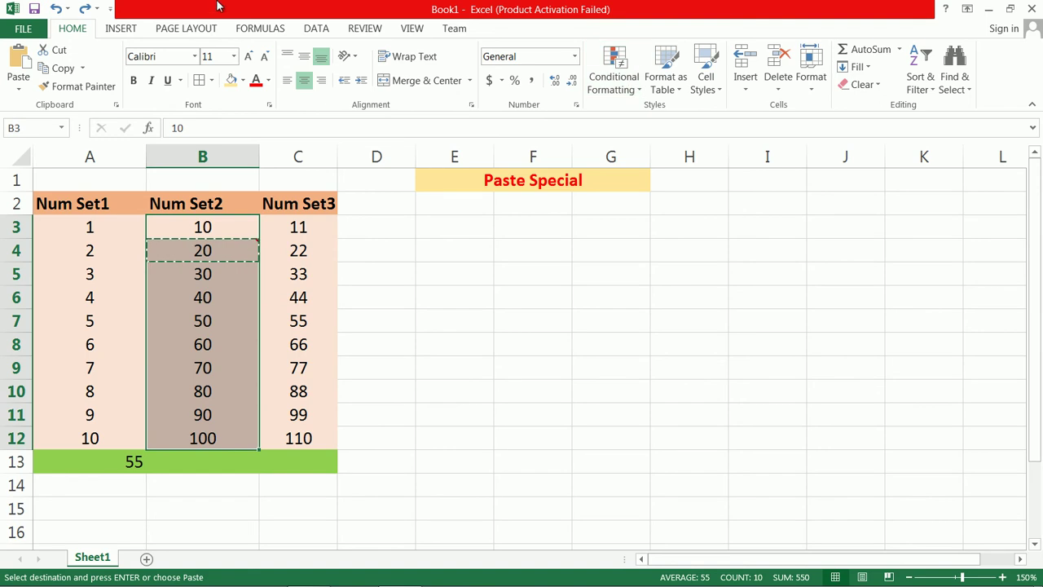
pyautogui.press('Escape')
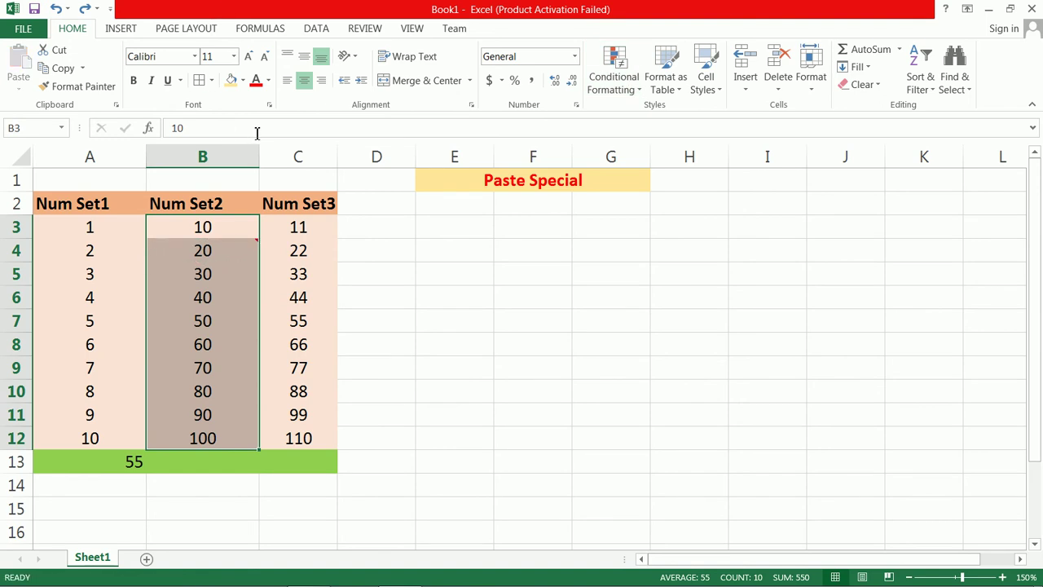
pyautogui.click(323, 29)
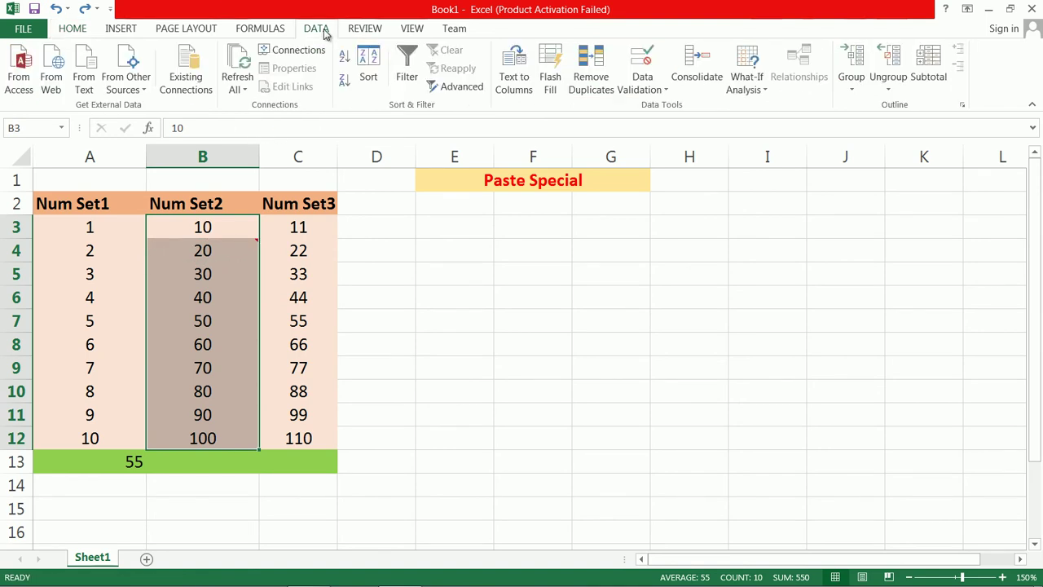
pyautogui.click(664, 90)
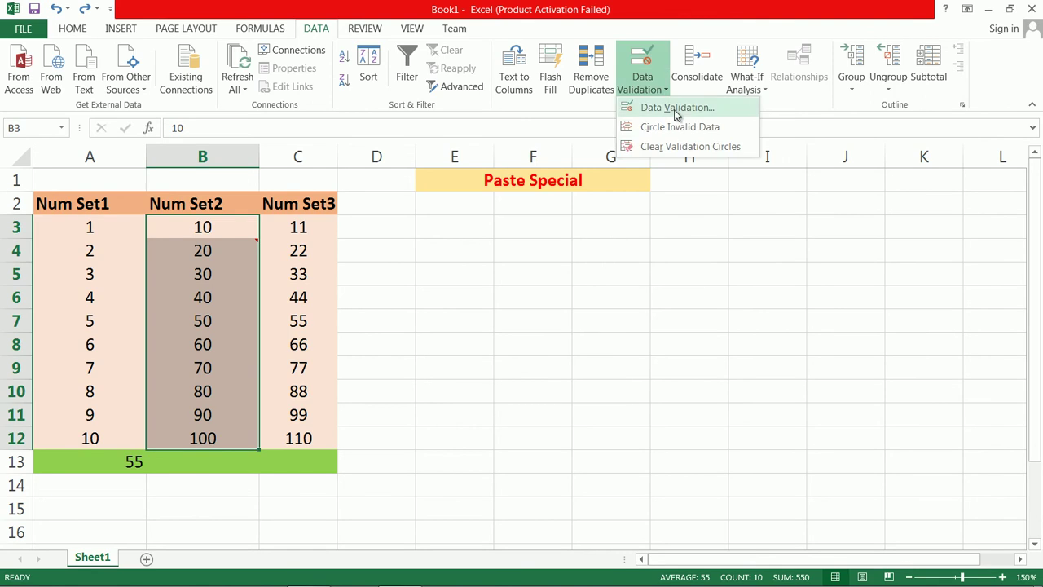
pyautogui.click(677, 108)
pyautogui.click(702, 97)
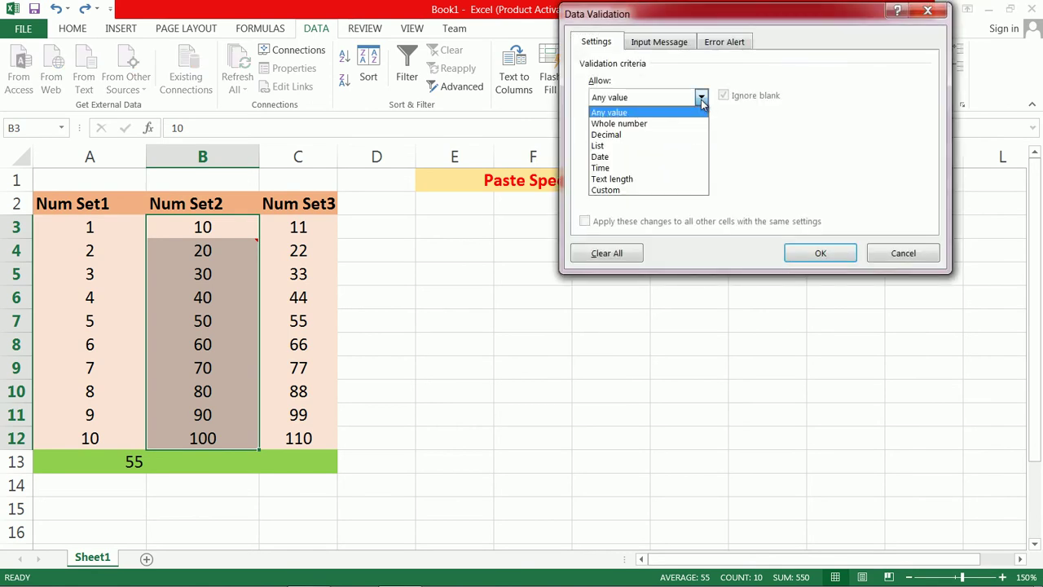
pyautogui.click(682, 126)
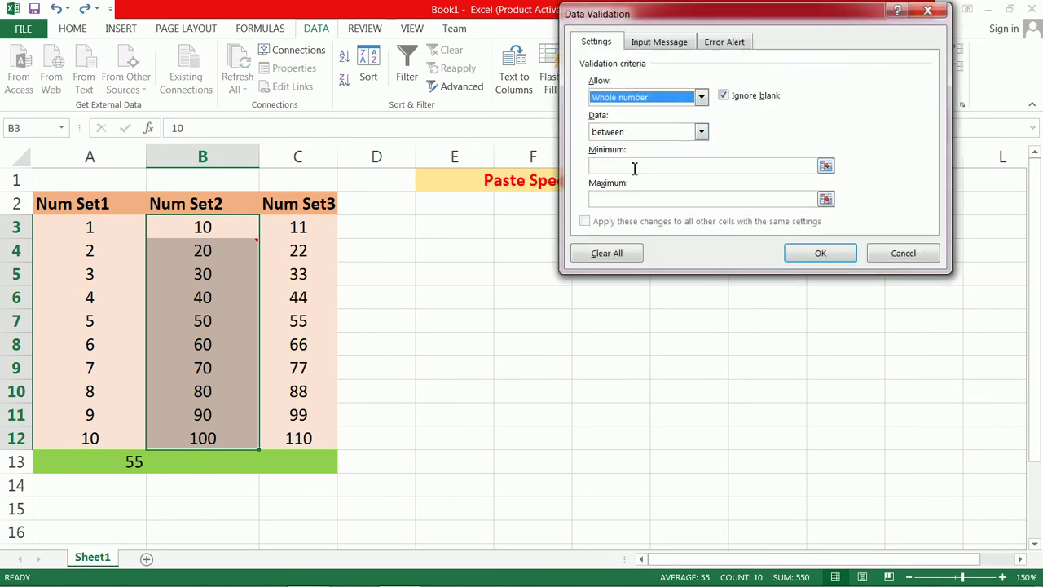
pyautogui.click(634, 168)
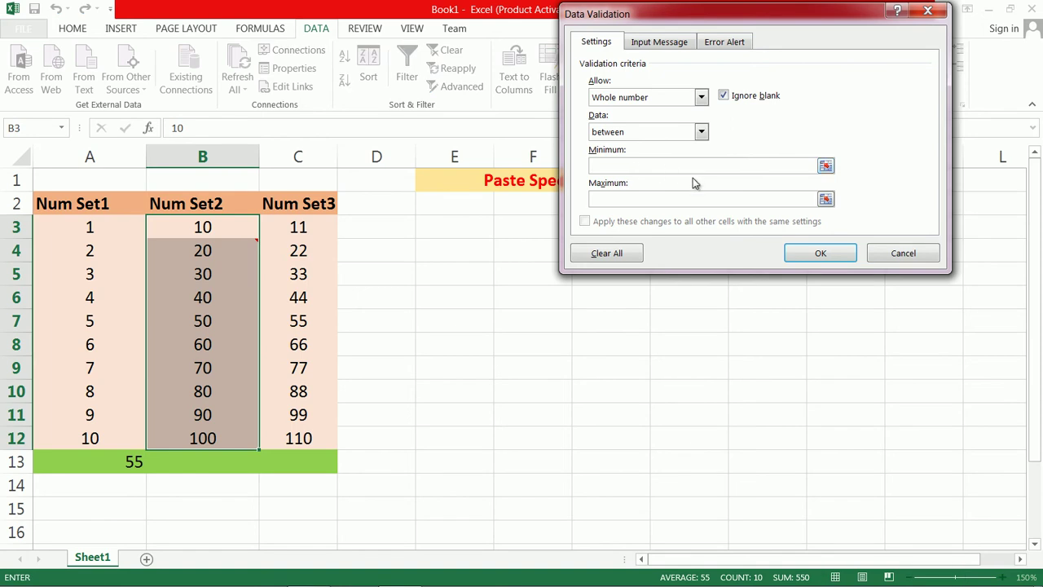
pyautogui.write('10')
# - Add a Stop error alert titled "Error" with the message "Invalid Value" and apply the validation to B3:B12
pyautogui.click(741, 42)
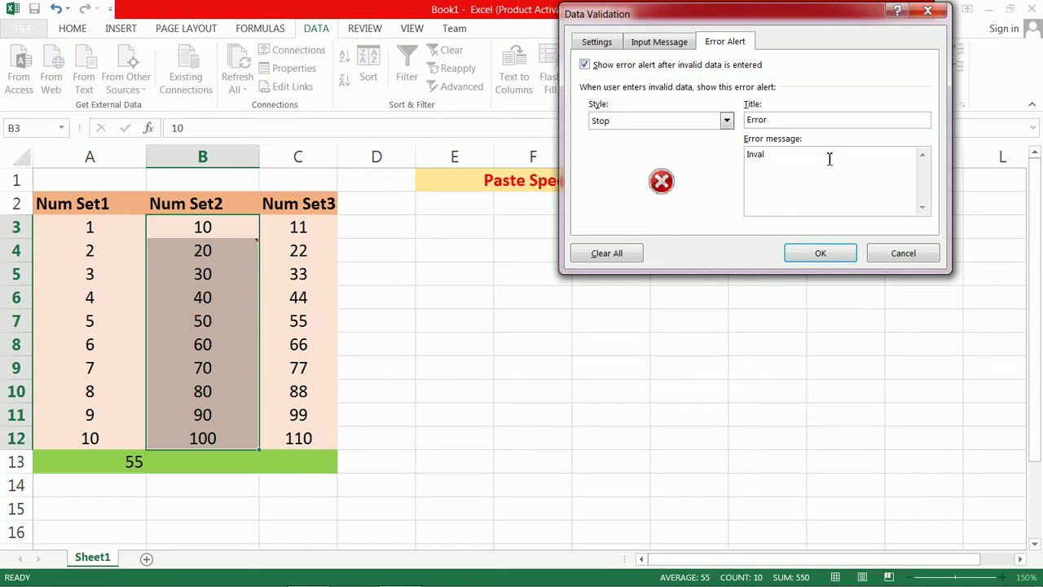
pyautogui.write('alue')
pyautogui.click(820, 252)
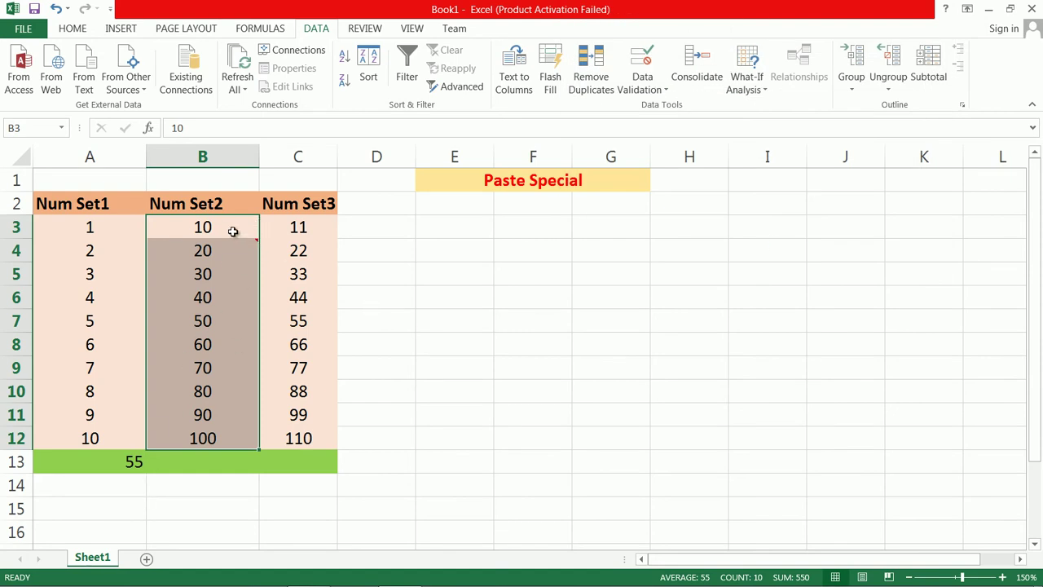
# - Copy the validated Num Set2 cells B3:B12
pyautogui.moveTo(225, 247)
pyautogui.hotkey('ctrl', 'c')
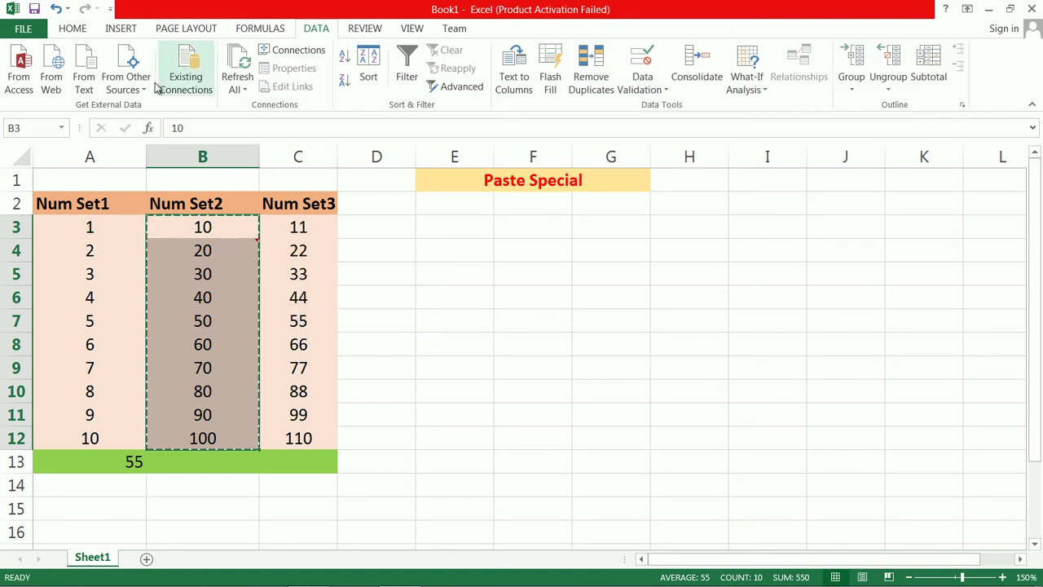
pyautogui.click(79, 32)
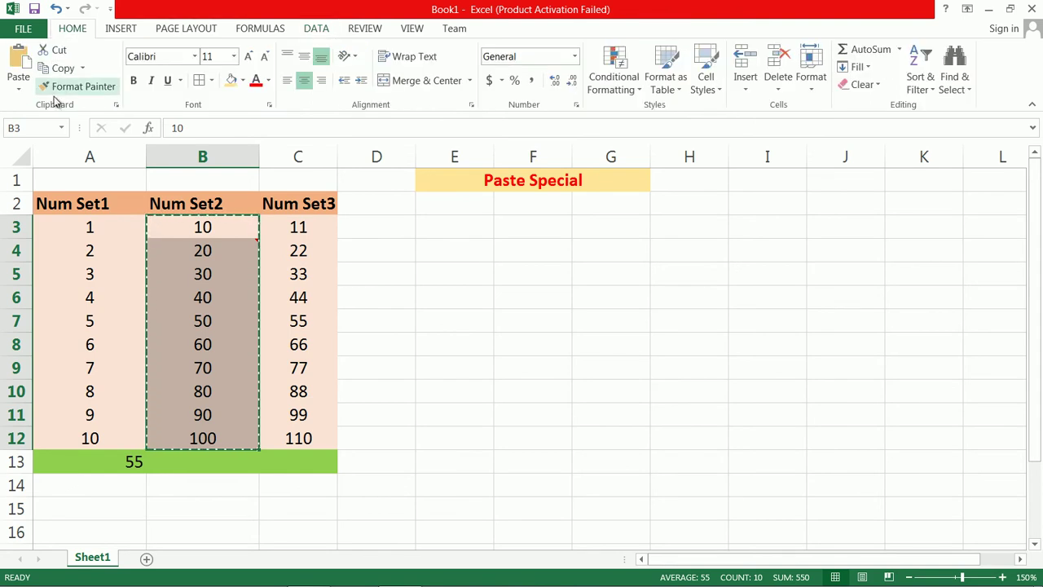
pyautogui.click(18, 88)
pyautogui.click(33, 264)
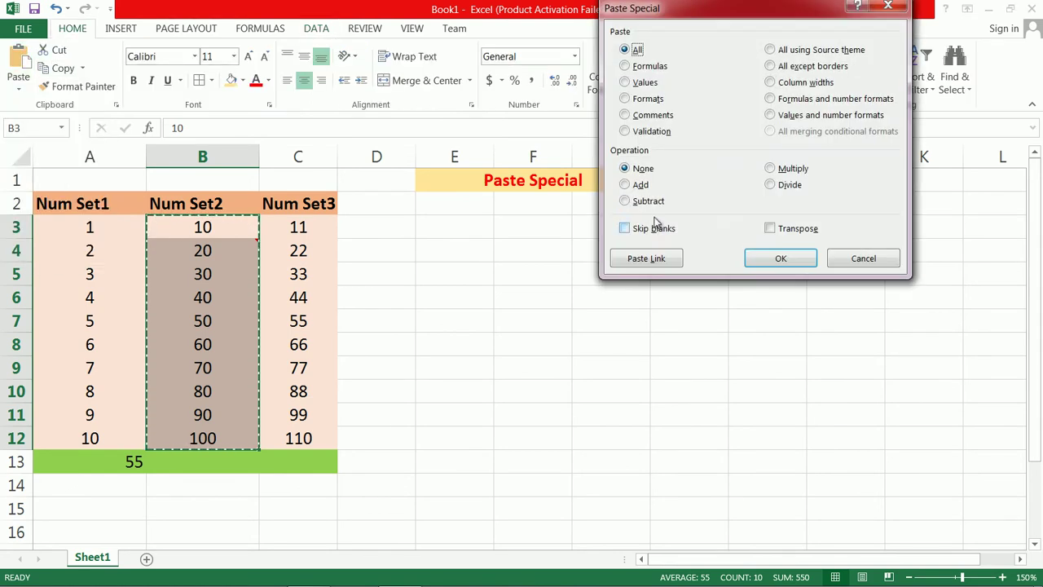
pyautogui.click(865, 259)
# - Paste only the validation of B3:B12 into F3:F12 using Paste Special with Validation
pyautogui.moveTo(534, 211); pyautogui.dragTo(542, 326)
pyautogui.moveTo(537, 231); pyautogui.dragTo(544, 445)
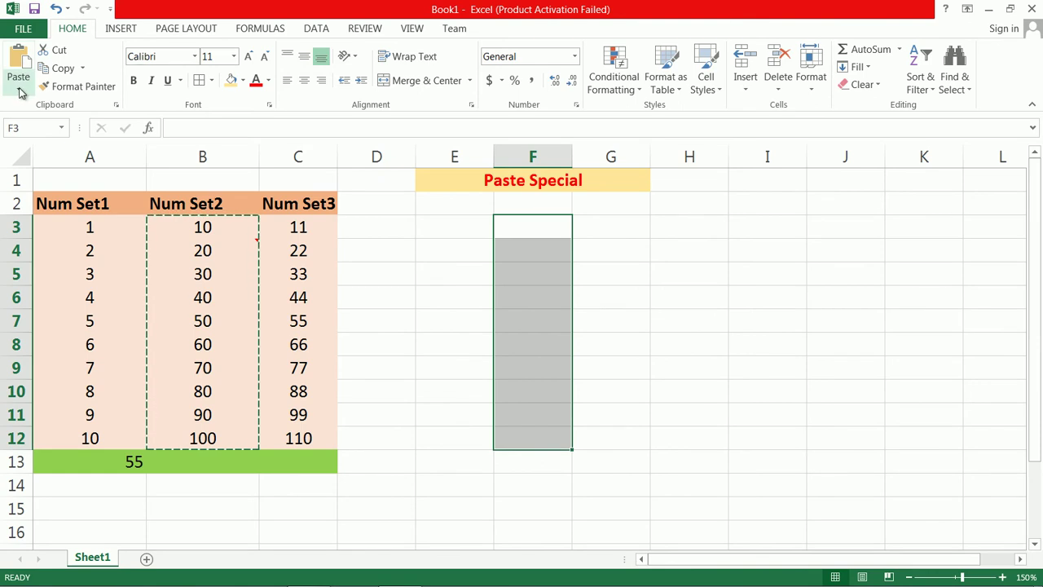
pyautogui.click(18, 83)
pyautogui.click(55, 257)
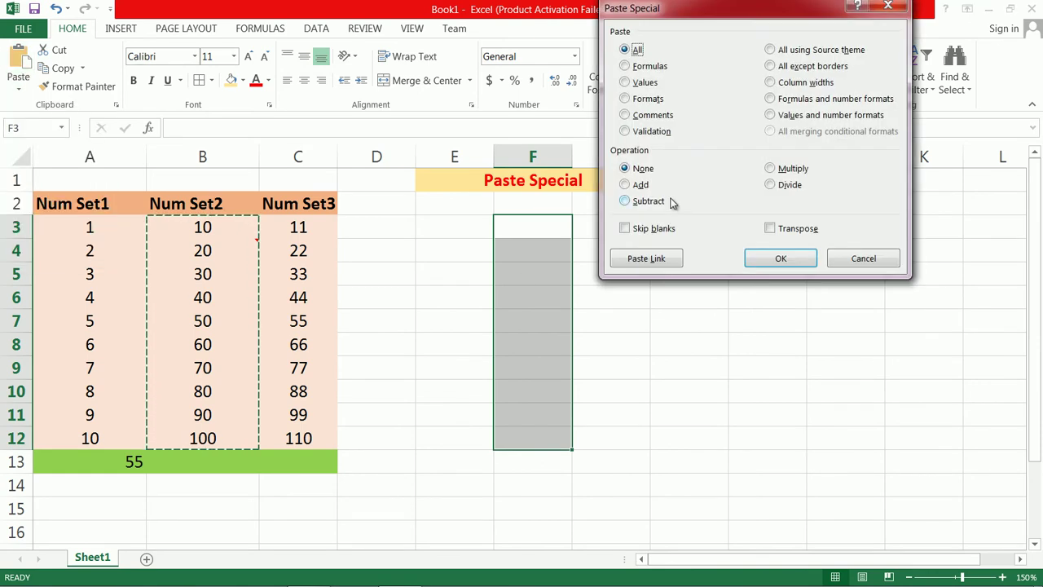
pyautogui.click(652, 132)
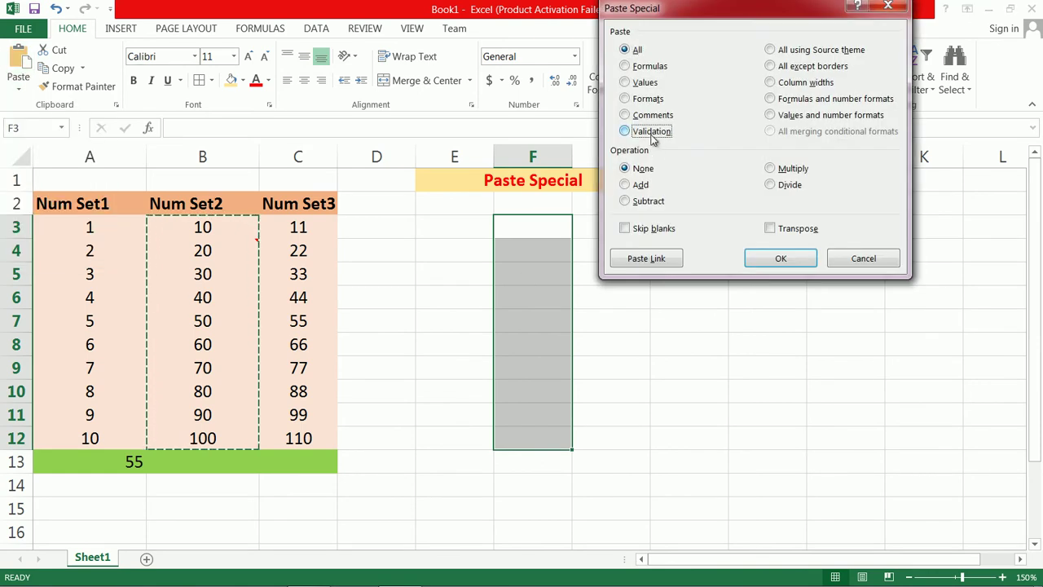
pyautogui.click(774, 258)
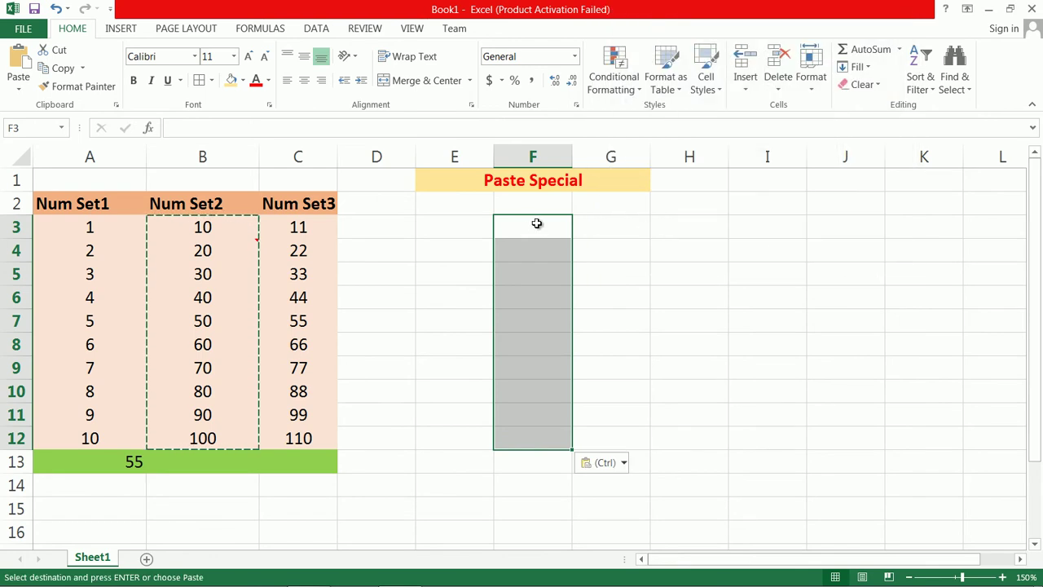
# - Test the pasted validation by entering 10 in cell F3 and 29 in cell F4
pyautogui.click(540, 226)
pyautogui.write('10')
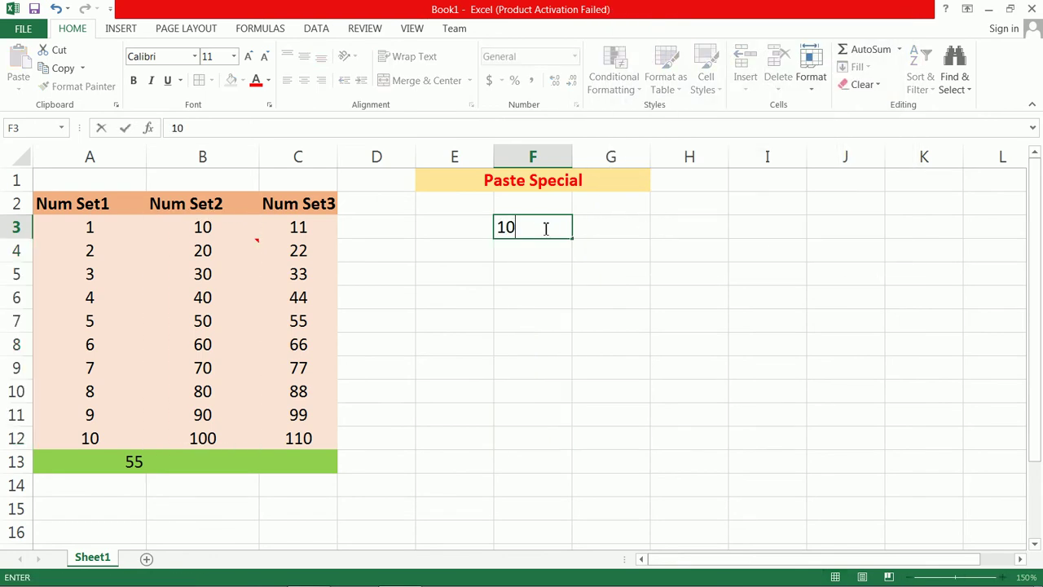
pyautogui.press('Return')
pyautogui.write('29')
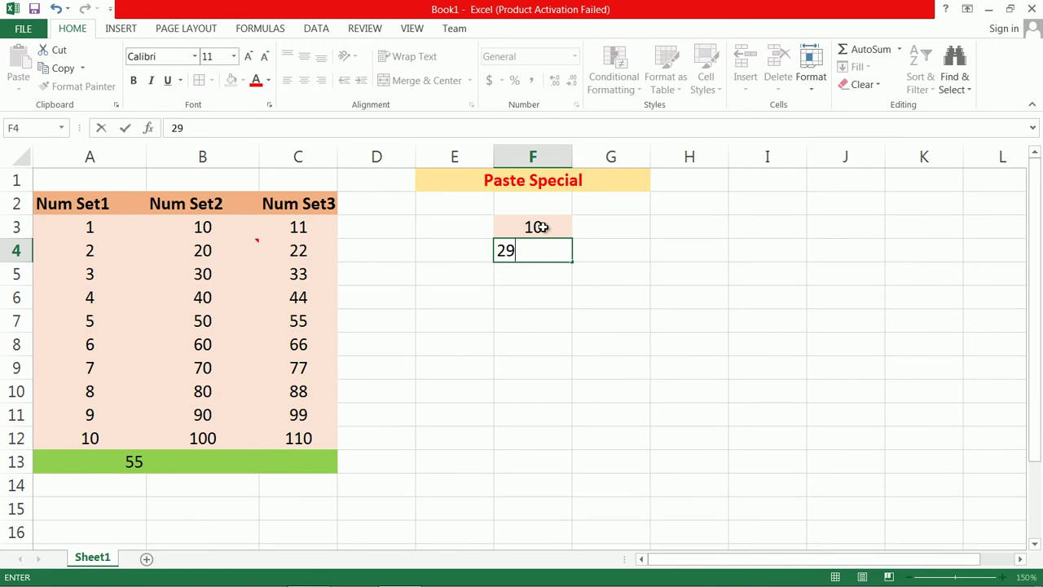
pyautogui.press('Return')
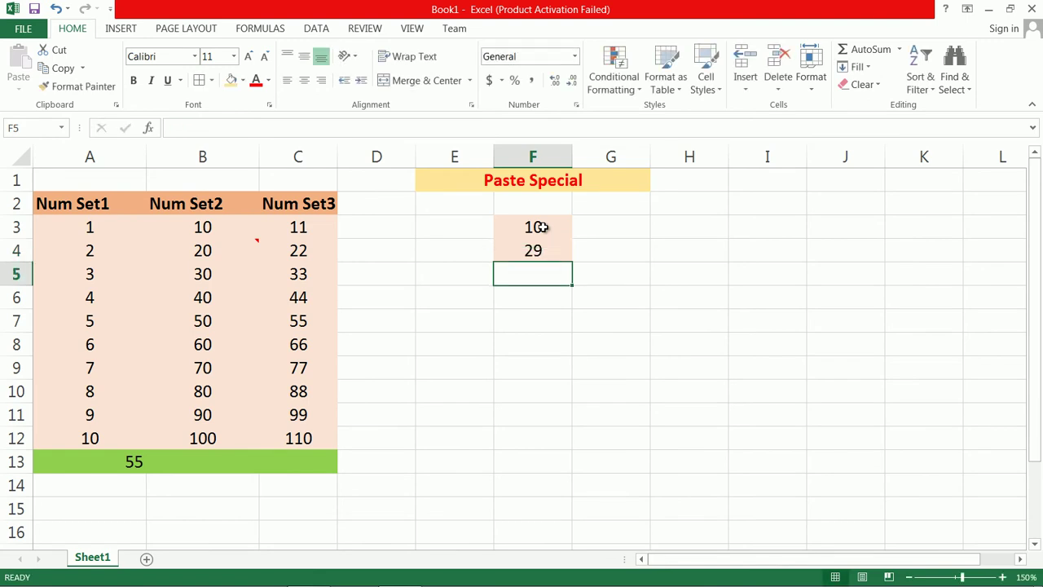
# - Try to enter 123 in cell F5 and dismiss the error alert
pyautogui.write('123')
pyautogui.press('Return')
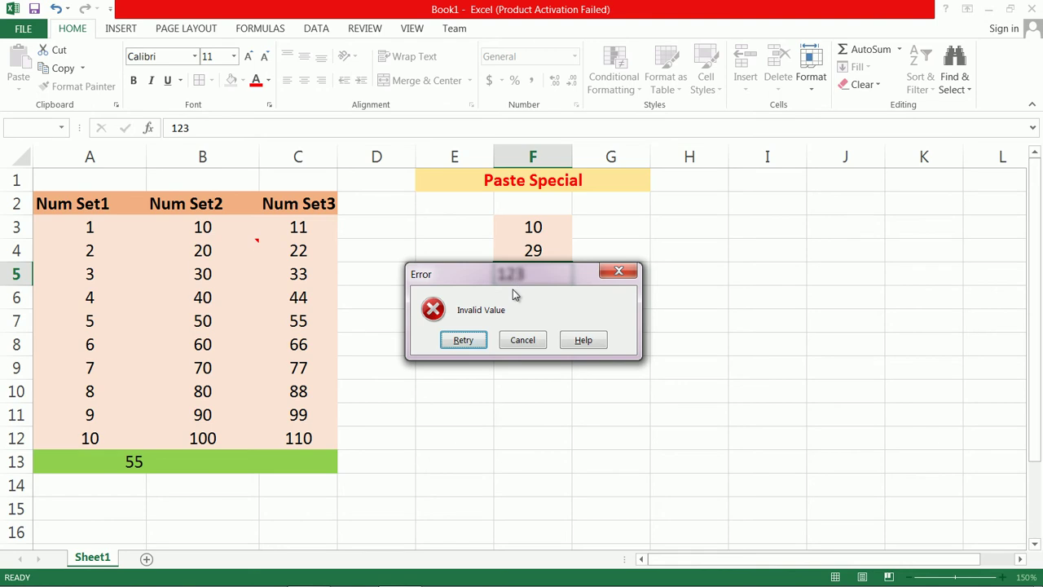
pyautogui.click(621, 272)
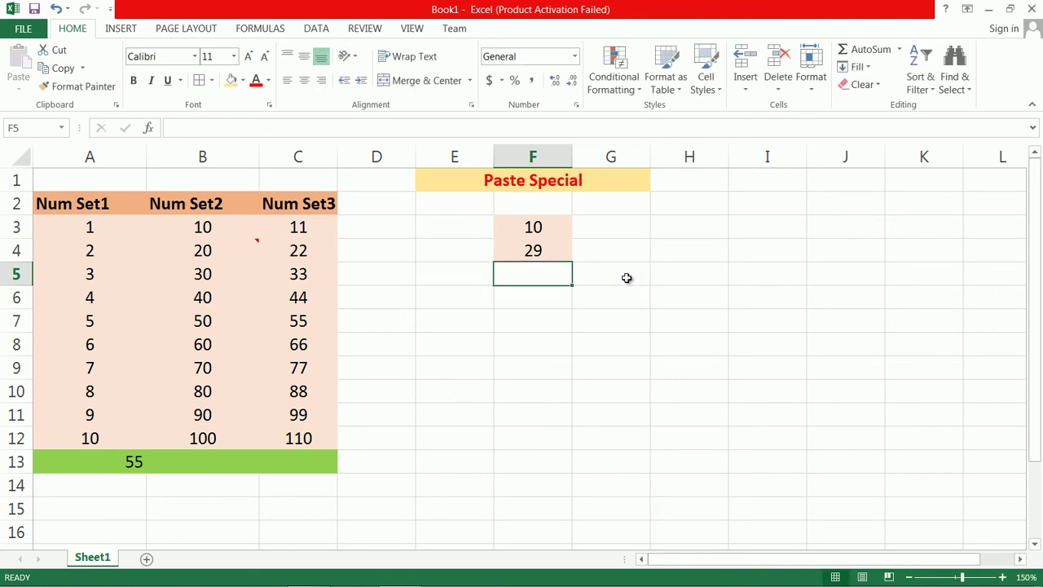
# - Try again to enter 123 in cell F5, move the error alert away from the data, and cancel the entry
pyautogui.click(551, 249)
pyautogui.click(535, 272)
pyautogui.write('123.')
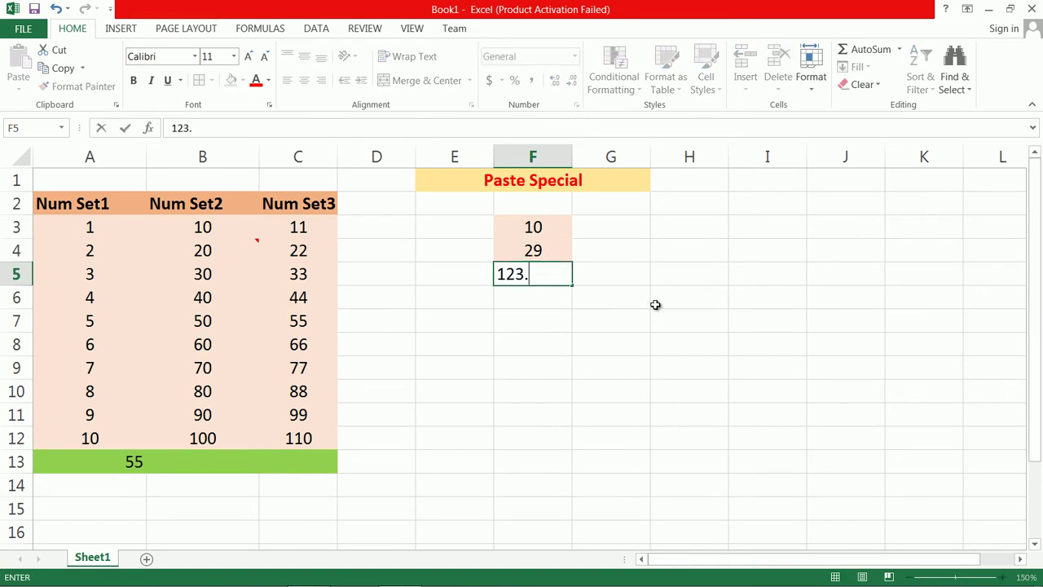
pyautogui.press('BackSpace')
pyautogui.press('Return')
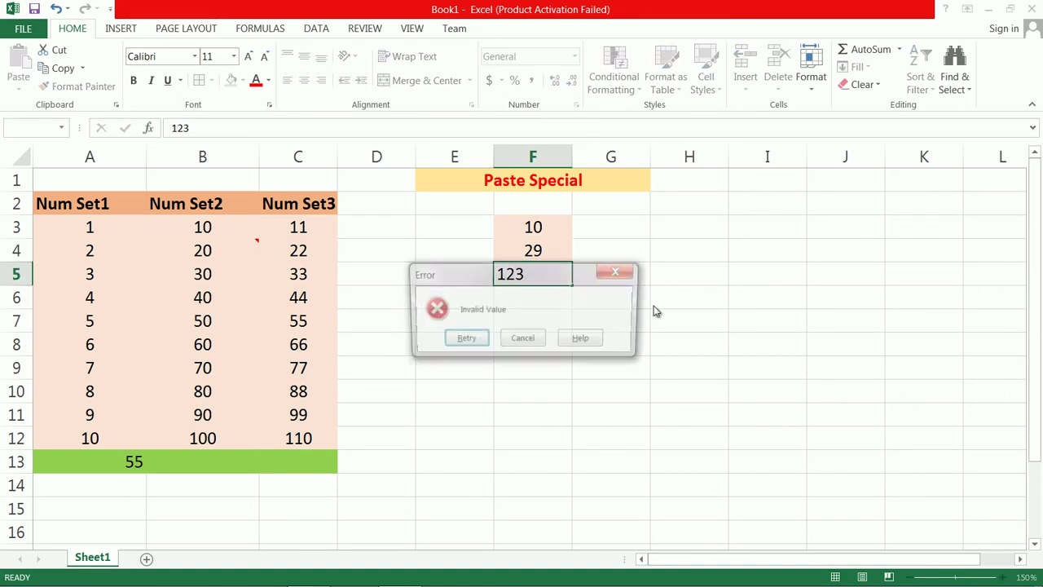
pyautogui.moveTo(536, 269); pyautogui.dragTo(777, 281)
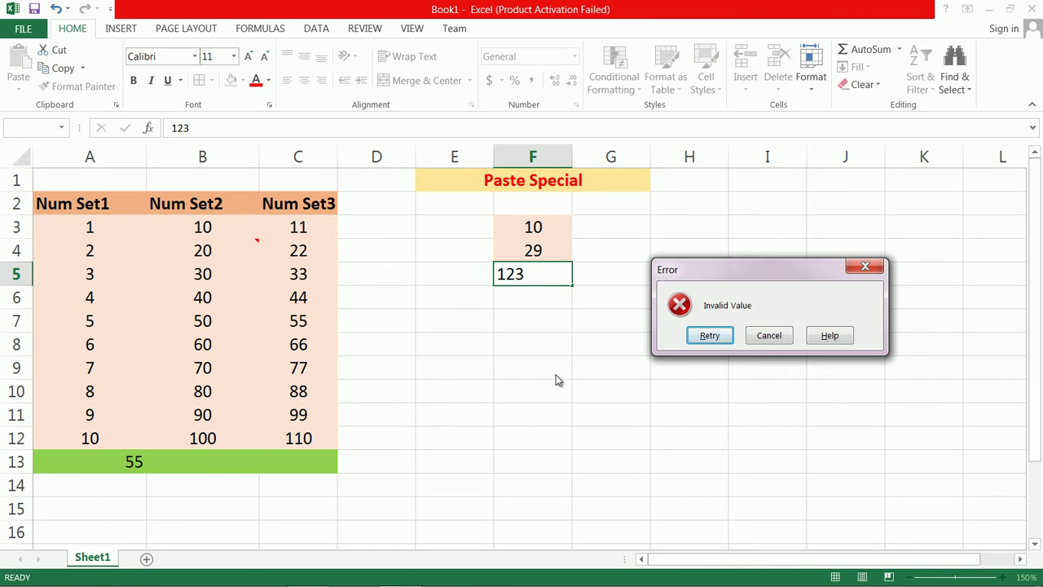
pyautogui.click(776, 335)
pyautogui.click(673, 279)
# - Undo the entries in F3 and F4 and the validation paste in F3:F12
pyautogui.click(540, 223)
pyautogui.moveTo(540, 223); pyautogui.dragTo(564, 247)
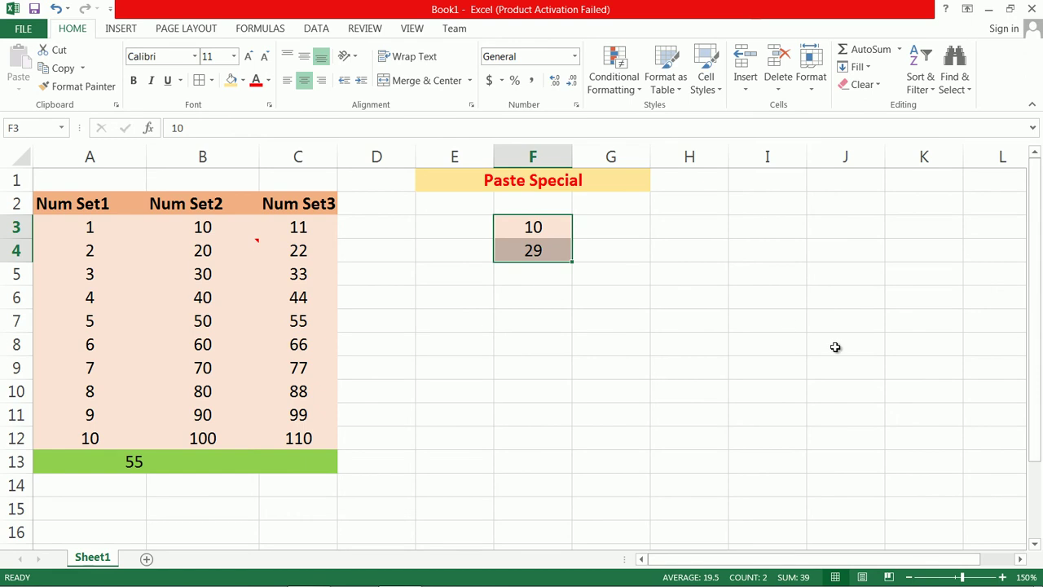
pyautogui.hotkey('ctrl', 'z')
pyautogui.hotkey('ctrl', 'z')
pyautogui.hotkey('ctrl', 'z')
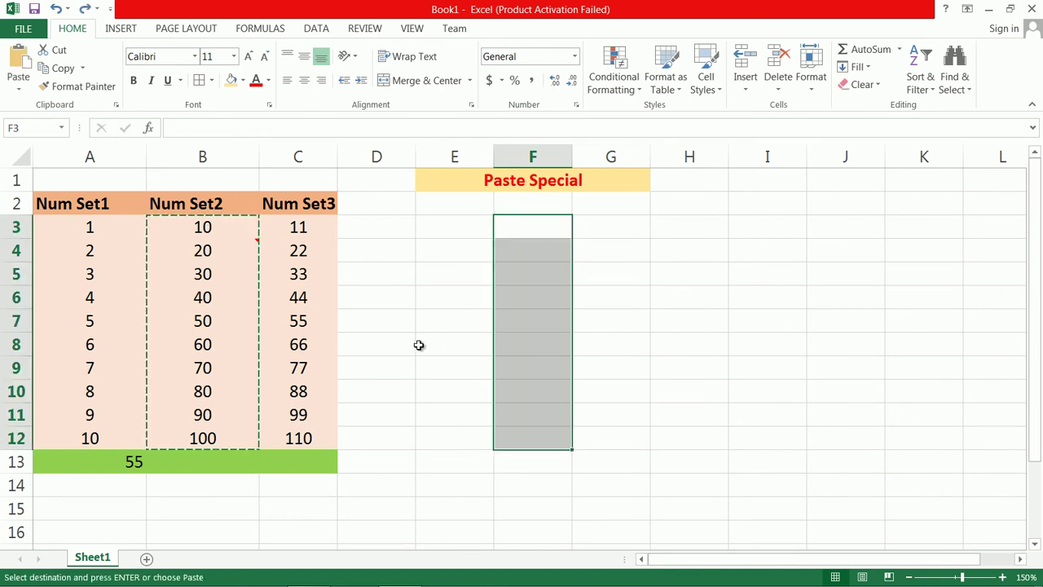
# - Paste the copied Num Set2 cells into F3:F12 using Paste Special with All using Source theme
pyautogui.click(18, 87)
pyautogui.click(58, 257)
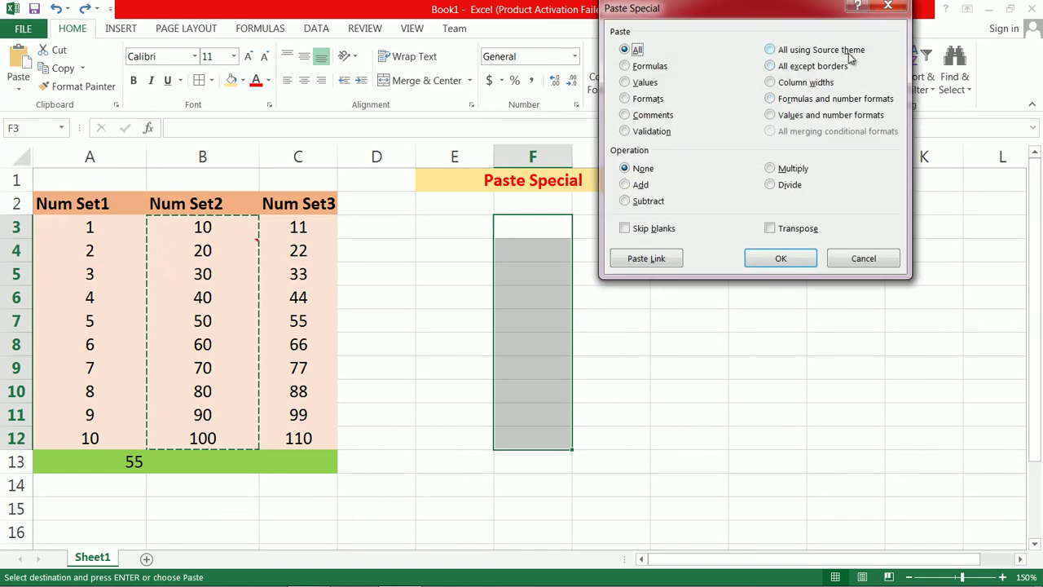
pyautogui.click(770, 51)
pyautogui.click(781, 258)
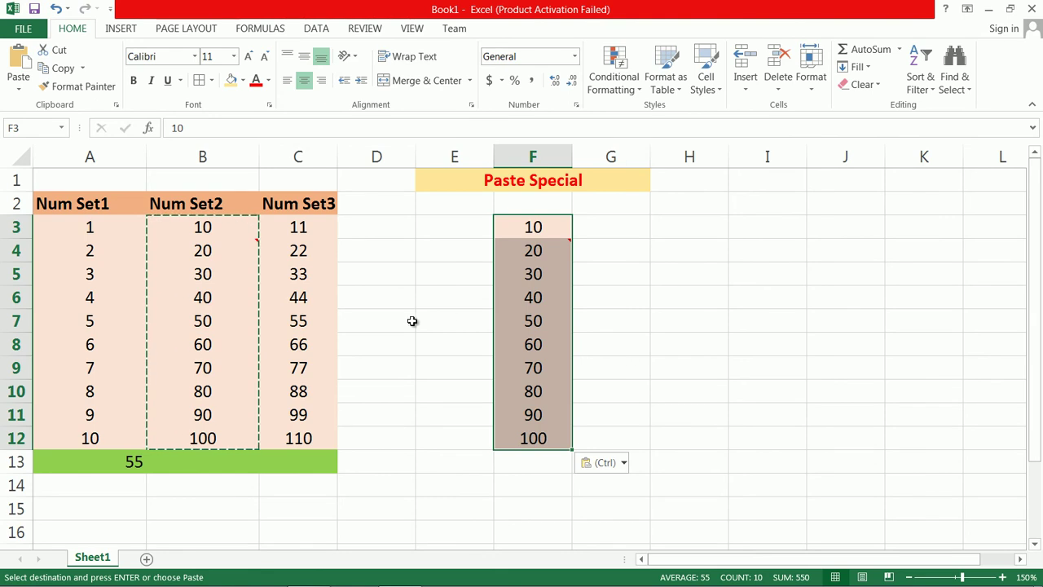
pyautogui.moveTo(566, 255)
# - Undo the source-theme paste in column F and select cell F3
pyautogui.hotkey('ctrl', 'z')
pyautogui.click(598, 226)
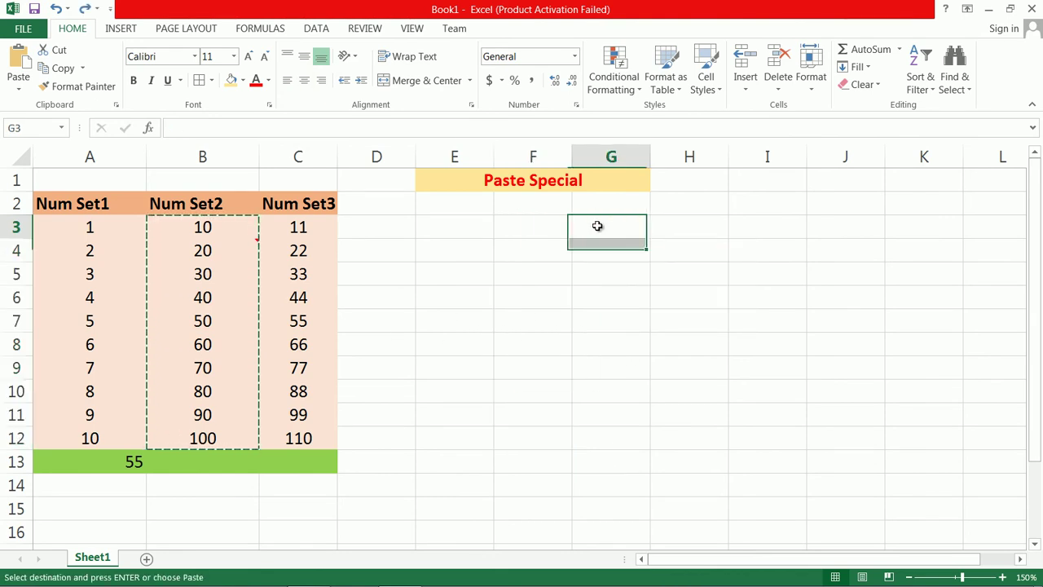
pyautogui.click(551, 227)
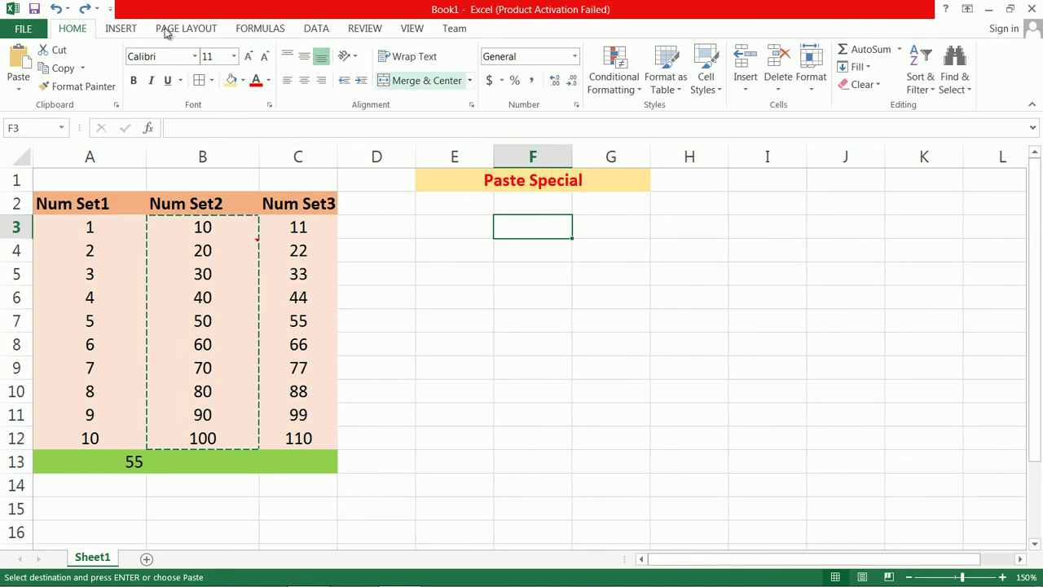
pyautogui.click(18, 85)
pyautogui.click(70, 257)
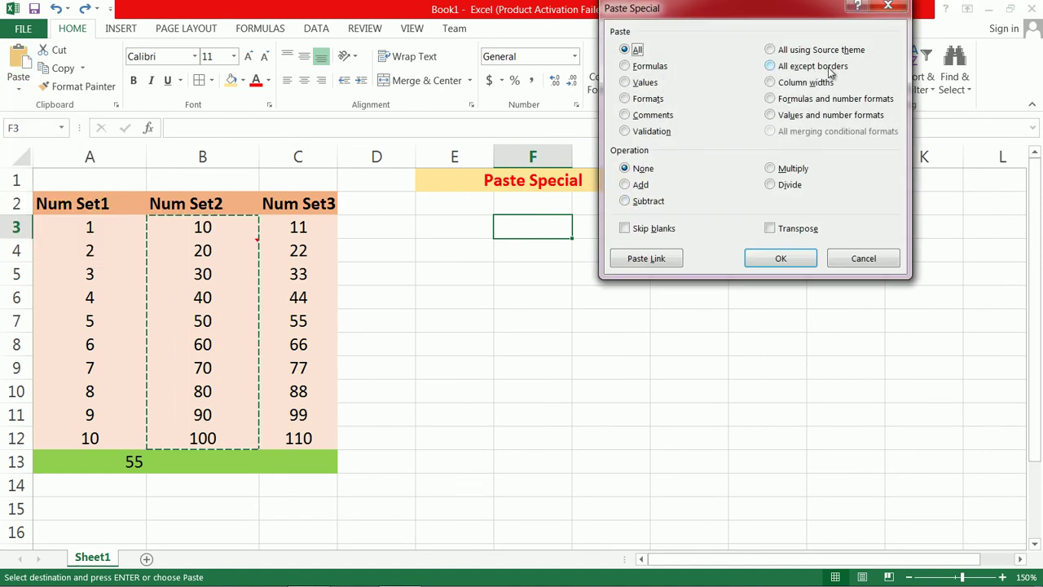
pyautogui.click(858, 261)
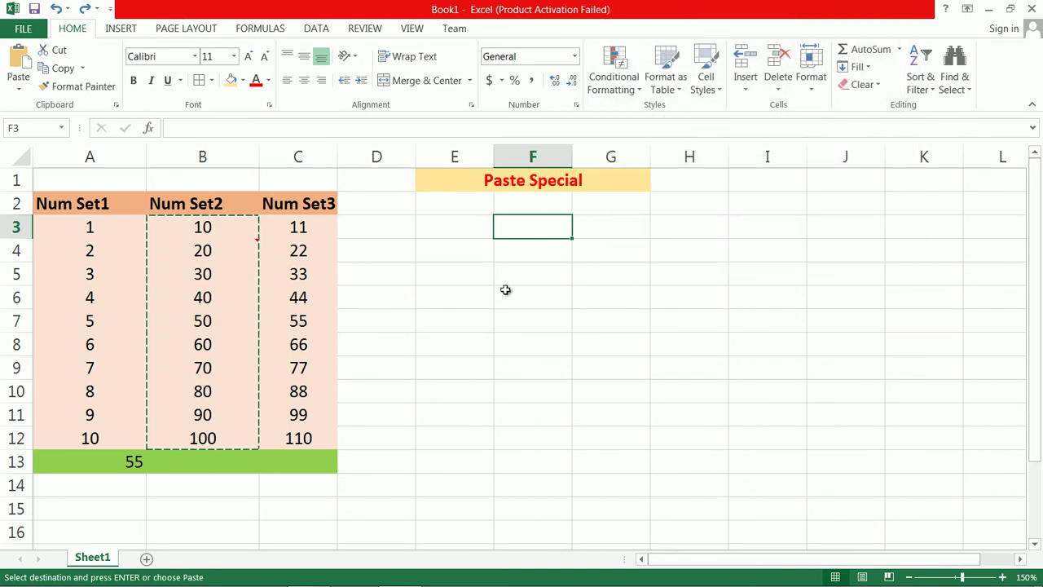
# - Cancel the active copy and delete the comment from cell B4
pyautogui.press('Escape')
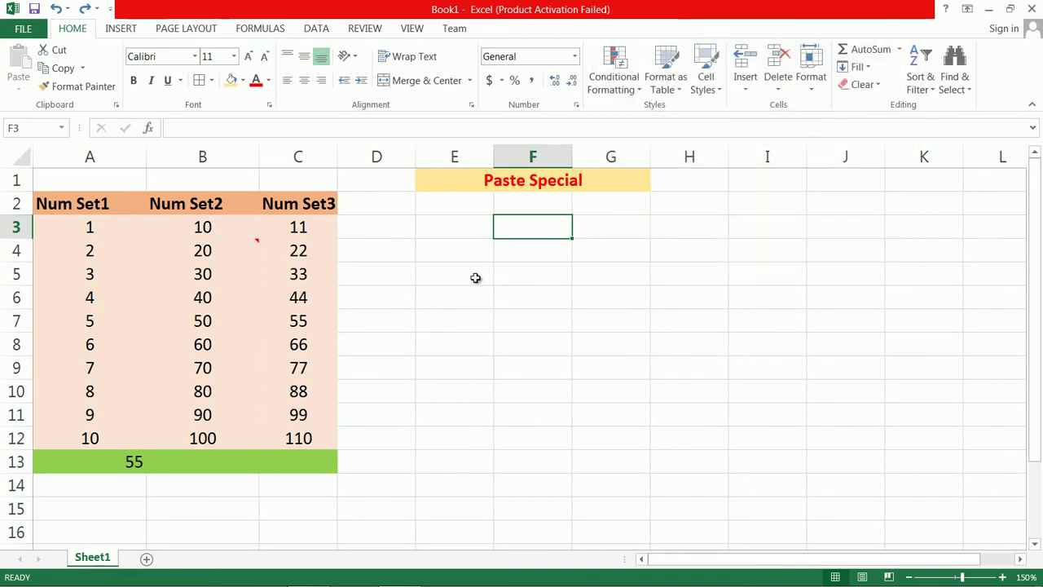
pyautogui.click(242, 246)
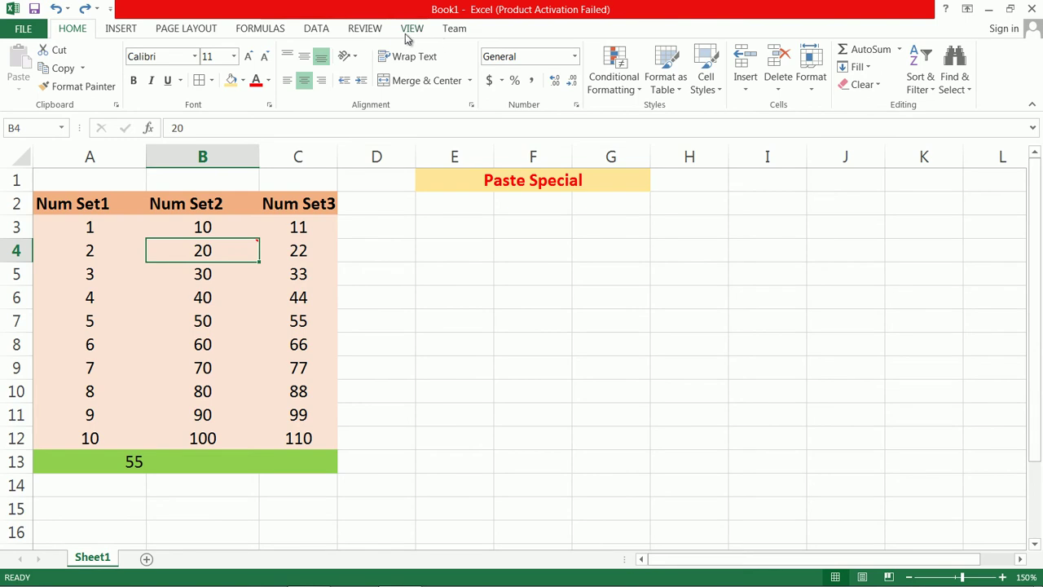
pyautogui.click(373, 32)
pyautogui.click(243, 71)
# - Apply All Borders to the number cells A3:C12
pyautogui.moveTo(89, 227); pyautogui.dragTo(168, 298)
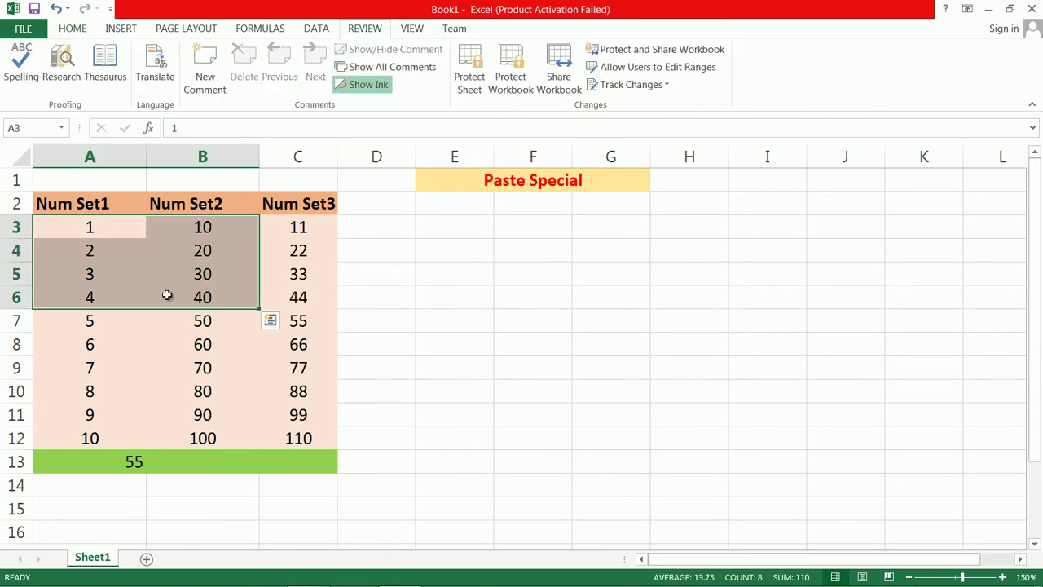
pyautogui.moveTo(106, 235); pyautogui.dragTo(296, 435)
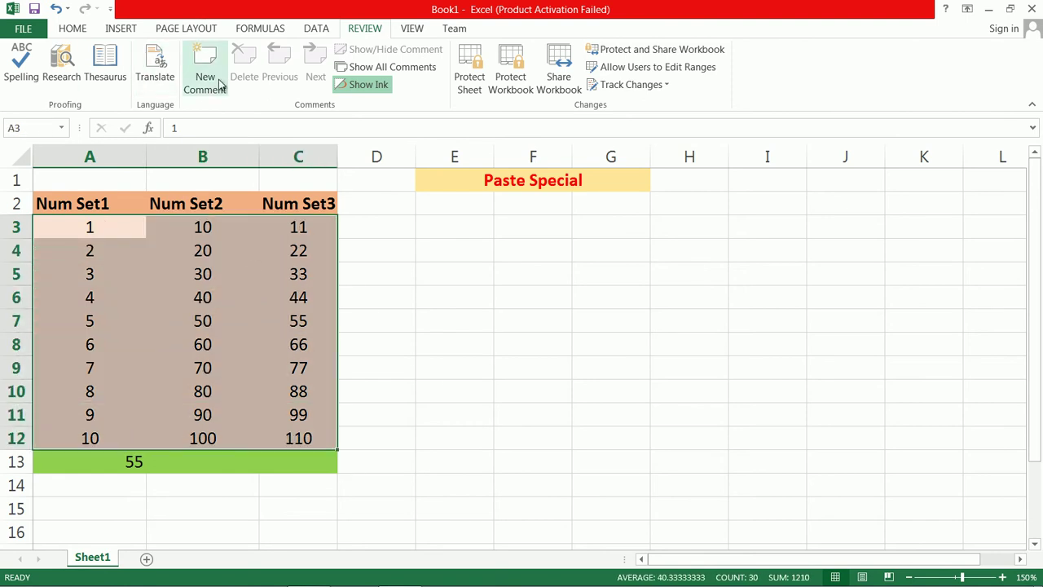
pyautogui.click(81, 32)
pyautogui.click(212, 80)
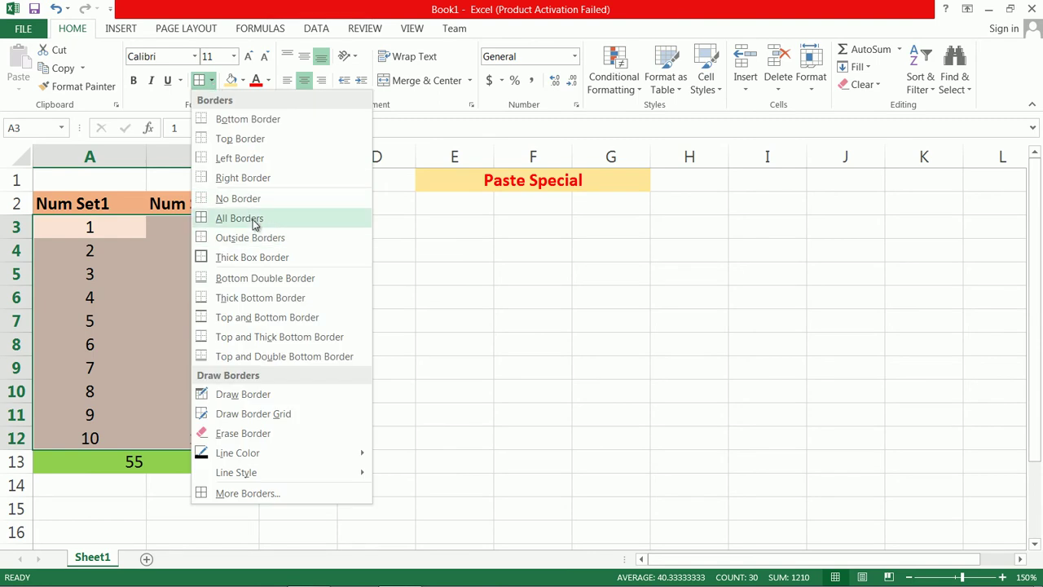
pyautogui.click(255, 219)
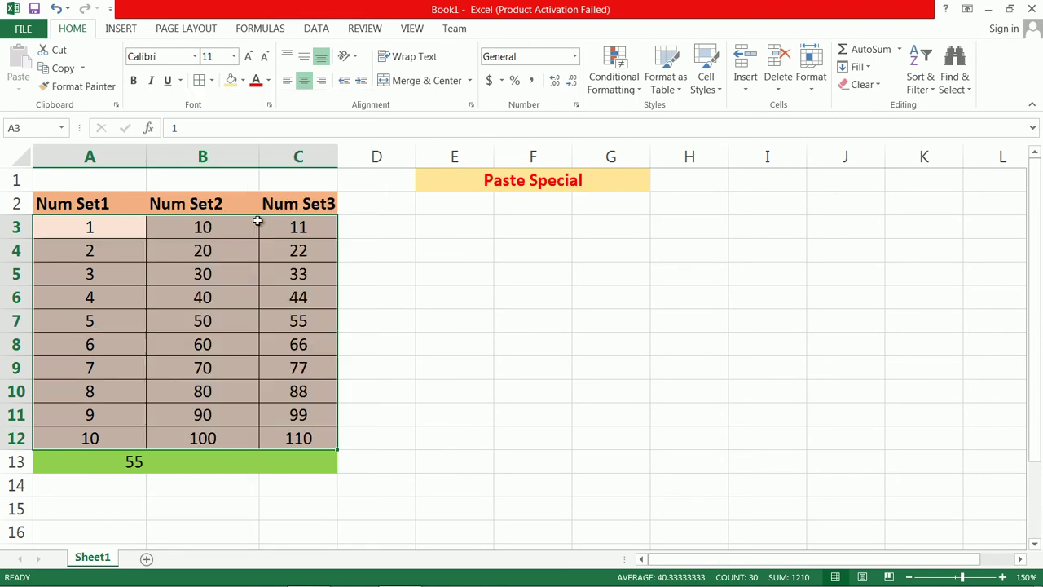
# - Copy the bordered number cells A3:C12
pyautogui.click(528, 232)
pyautogui.moveTo(98, 217); pyautogui.dragTo(304, 435)
pyautogui.hotkey('ctrl', 'c')
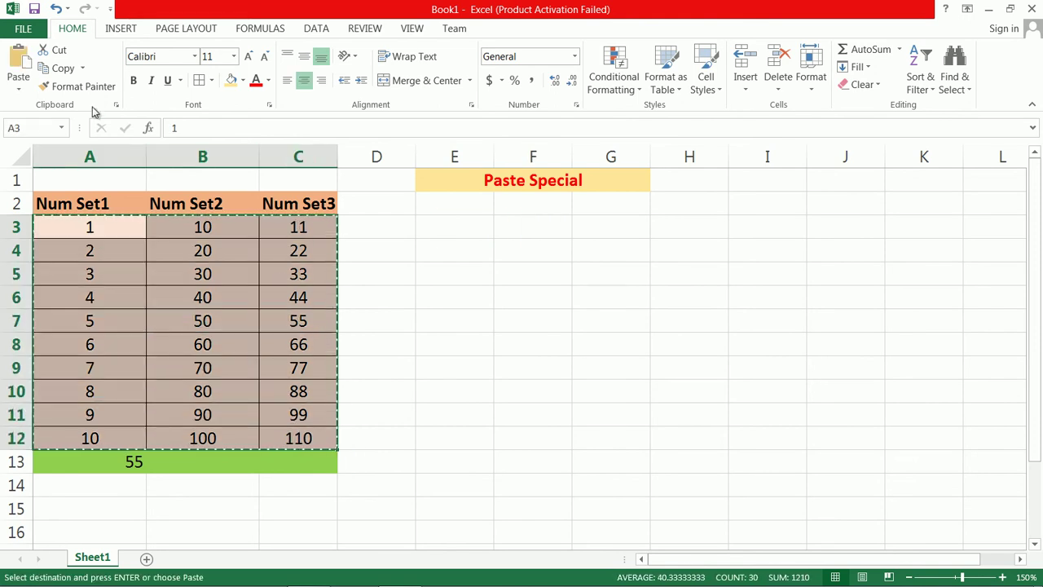
pyautogui.click(22, 88)
pyautogui.click(59, 256)
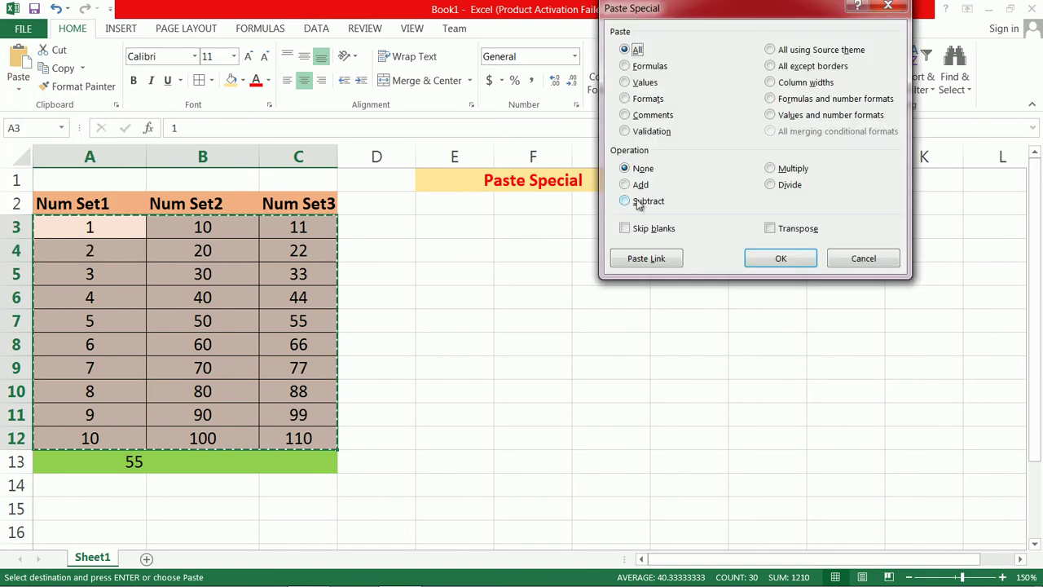
pyautogui.click(862, 261)
# - Paste the copied number cells at E3 under the Paste Special heading using Paste Special with All except borders
pyautogui.moveTo(443, 224); pyautogui.dragTo(625, 447)
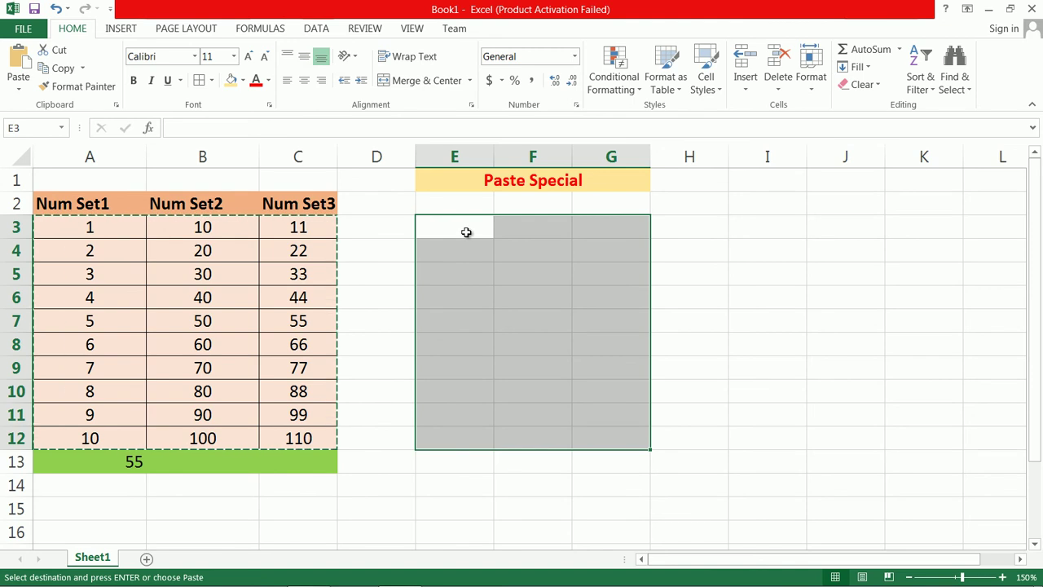
pyautogui.click(467, 232)
pyautogui.click(18, 81)
pyautogui.click(56, 257)
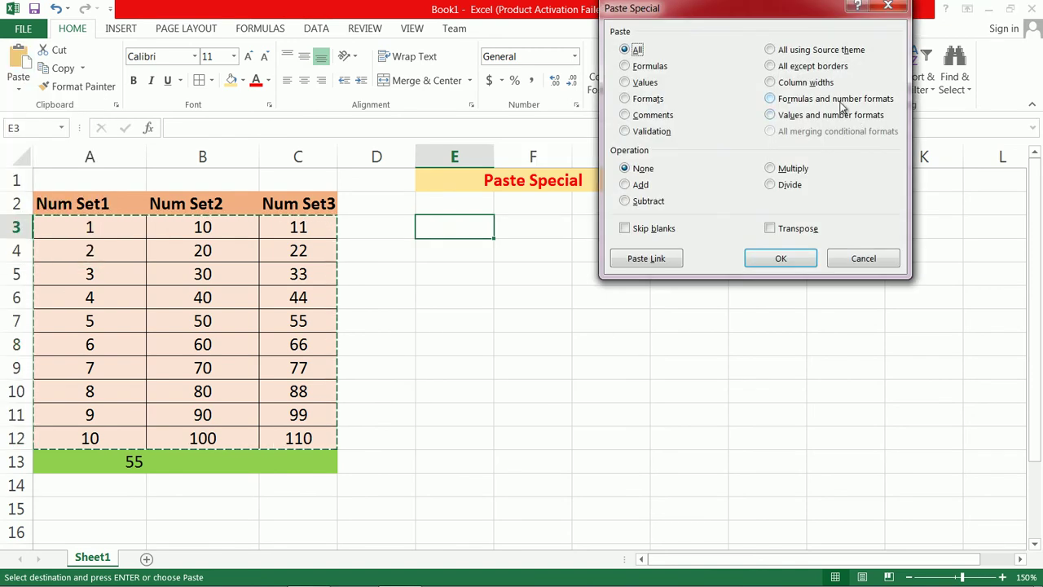
pyautogui.click(823, 72)
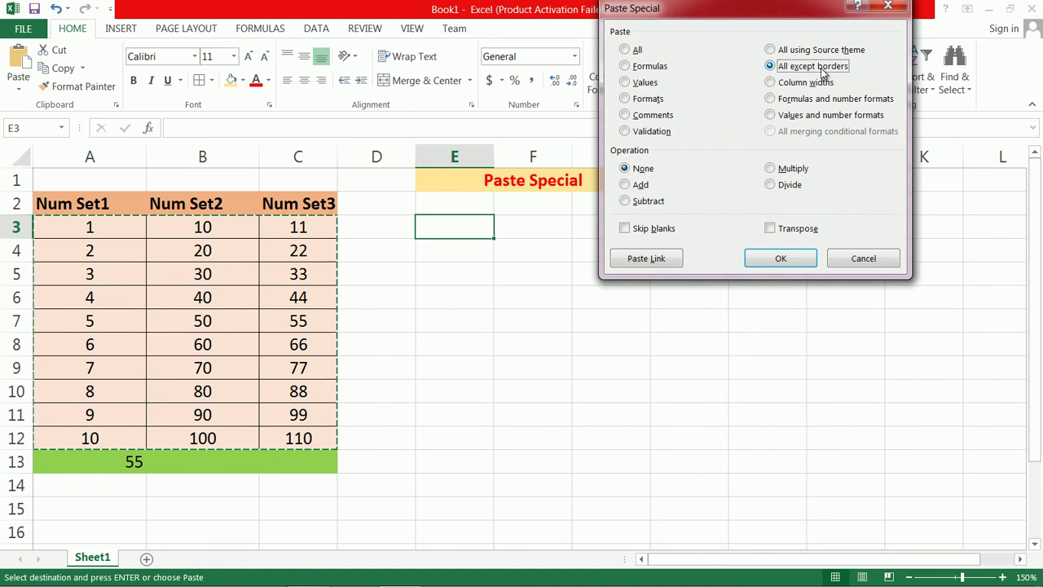
pyautogui.click(797, 262)
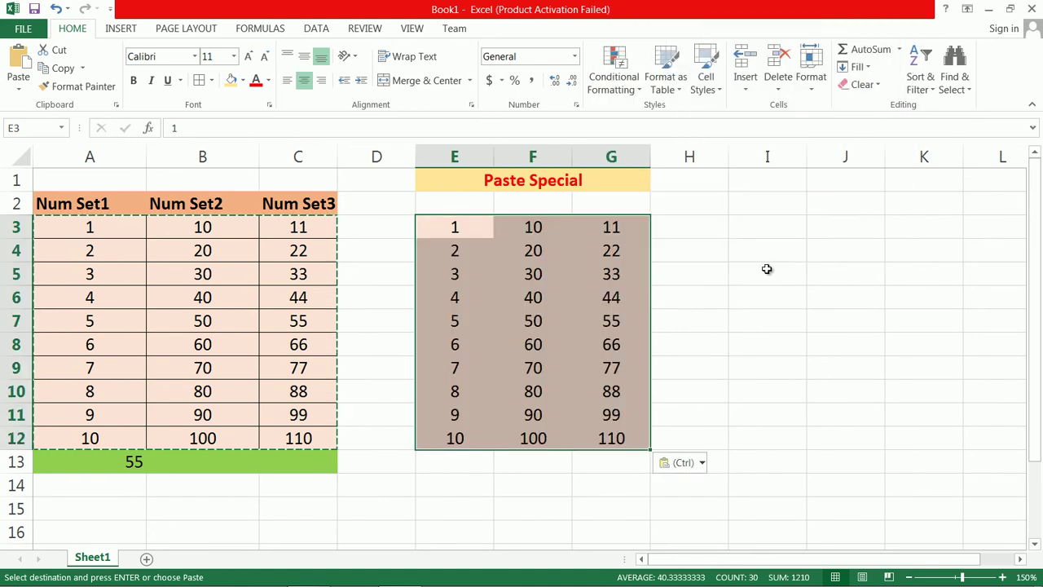
# - Paste the same copied cells at I3 using Paste Special with All using Source theme
pyautogui.click(717, 232)
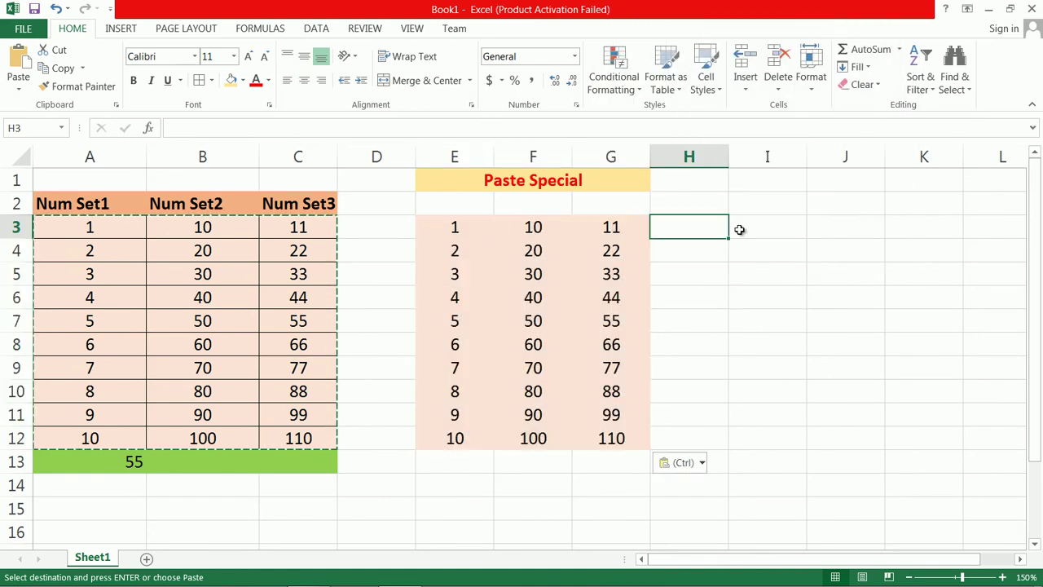
pyautogui.click(749, 231)
pyautogui.click(8, 89)
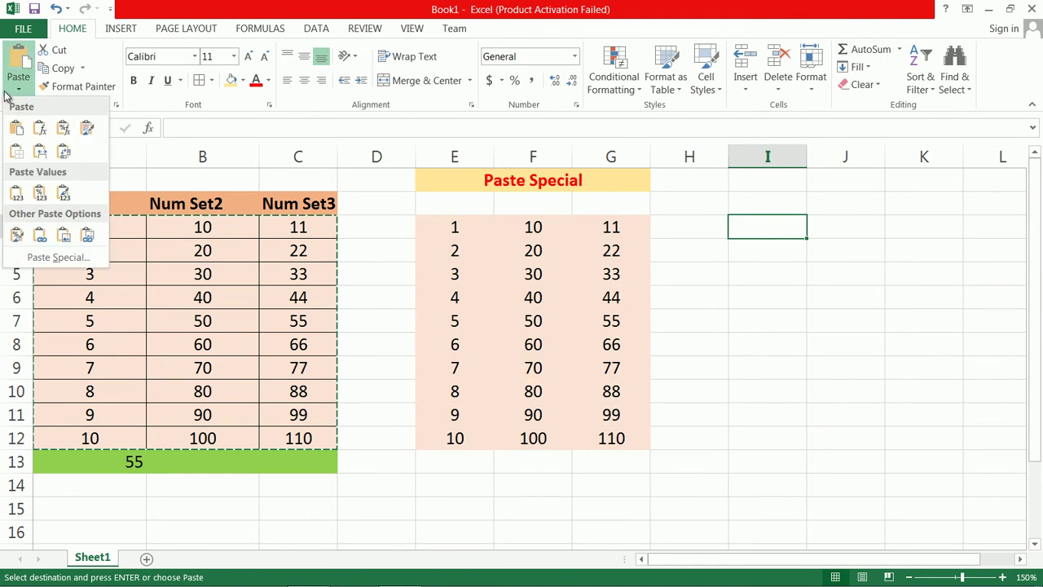
pyautogui.click(64, 257)
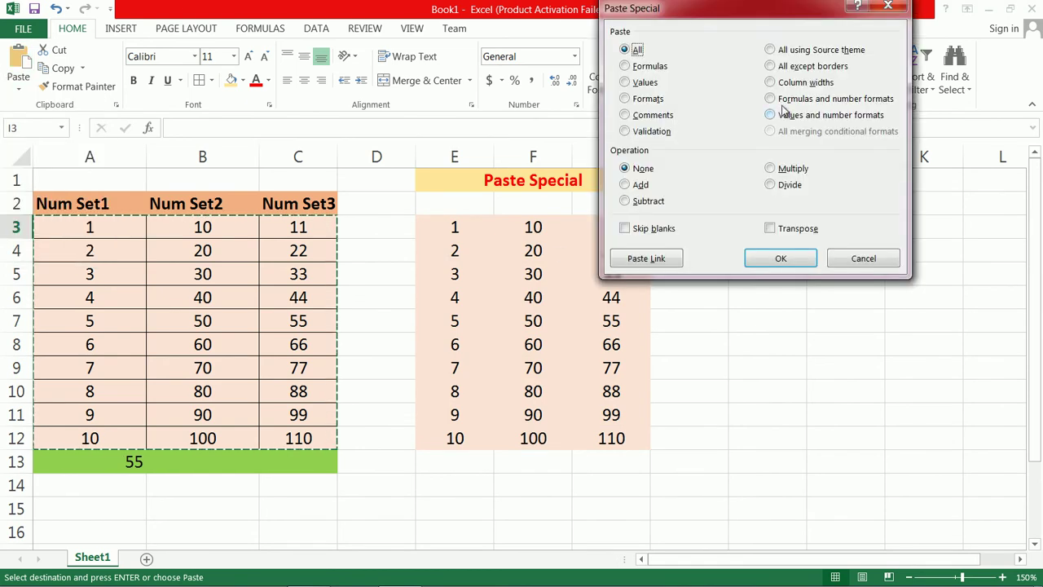
pyautogui.click(827, 52)
pyautogui.click(793, 261)
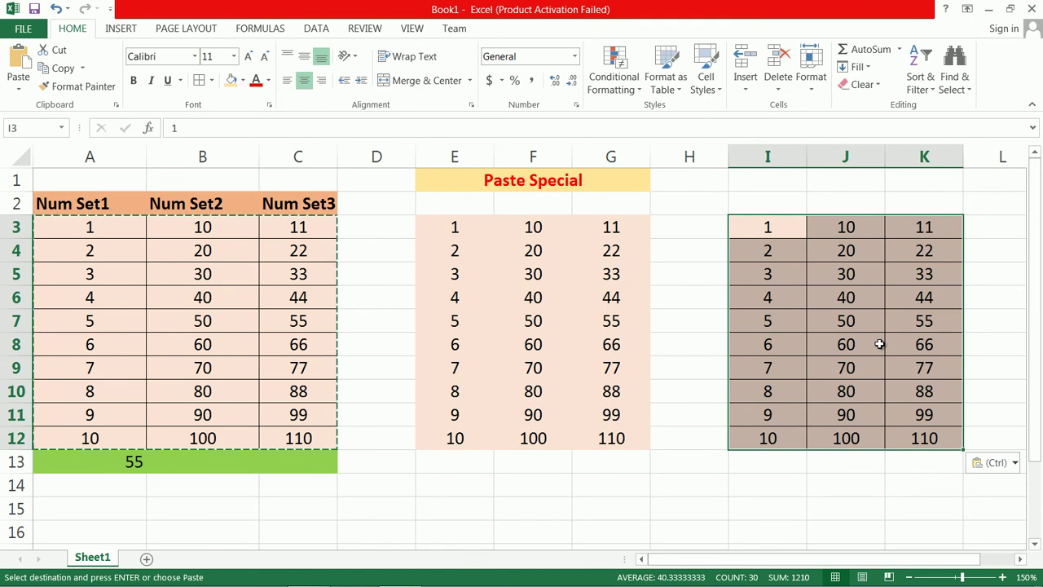
# - Undo the pastes in I3:K12 and E3:G12
pyautogui.hotkey('ctrl', 'z')
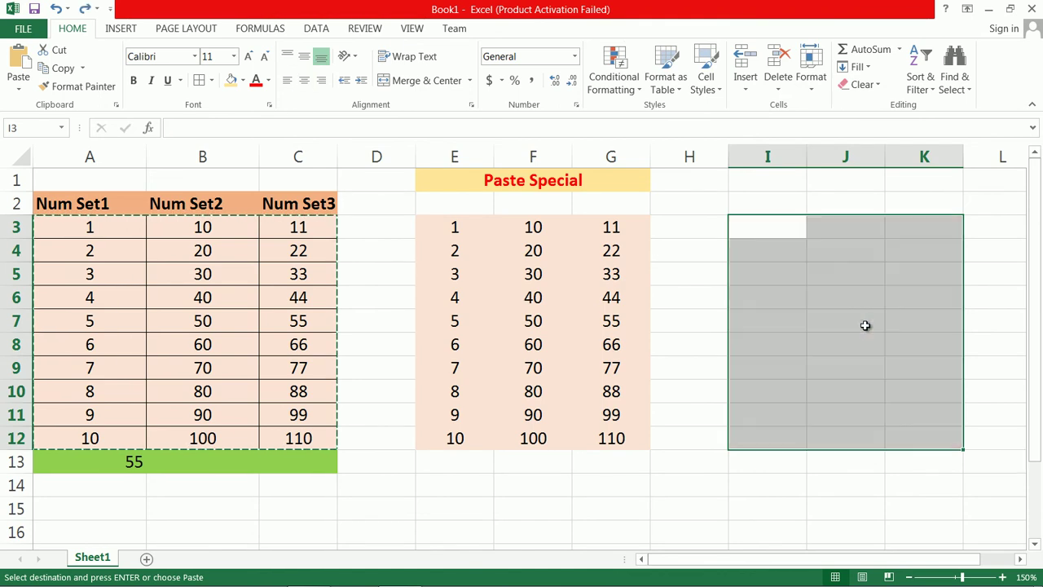
pyautogui.hotkey('ctrl', 'z')
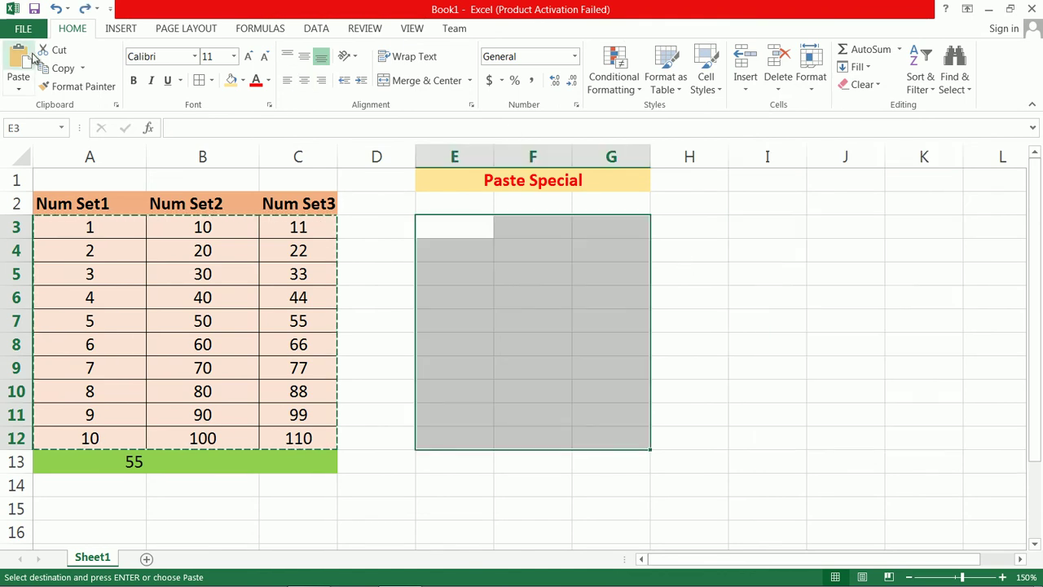
pyautogui.click(18, 81)
pyautogui.click(53, 256)
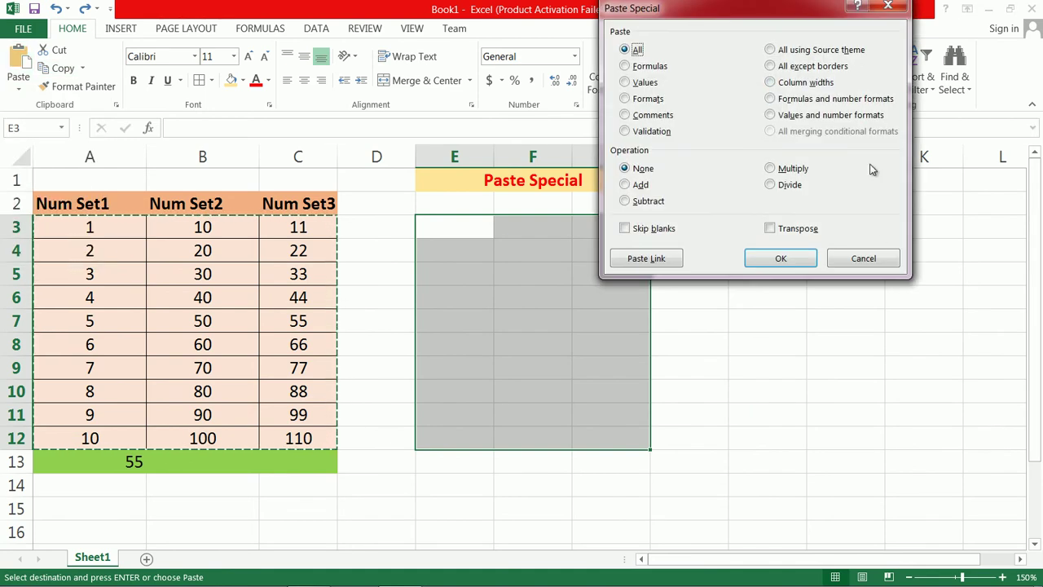
pyautogui.click(878, 256)
pyautogui.press('Escape')
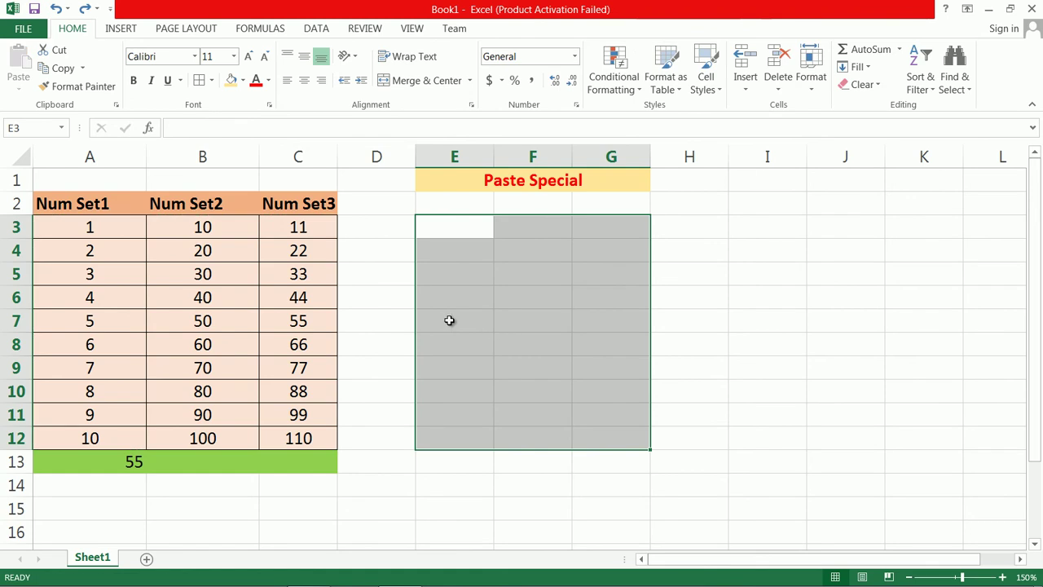
# - Narrow columns A to C to one equal width that just fits their numbers
pyautogui.moveTo(89, 156); pyautogui.dragTo(291, 154)
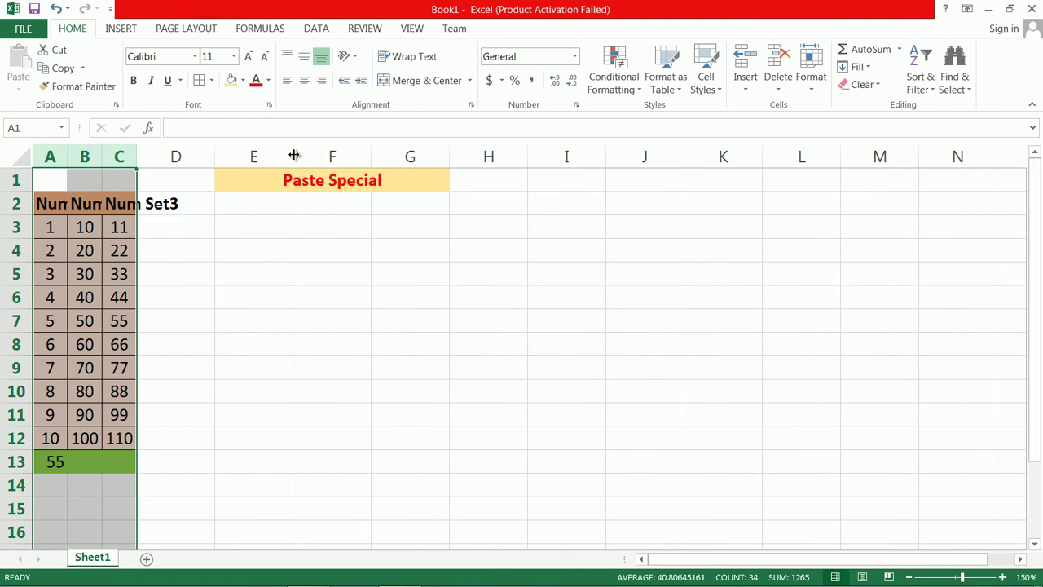
pyautogui.click(559, 205)
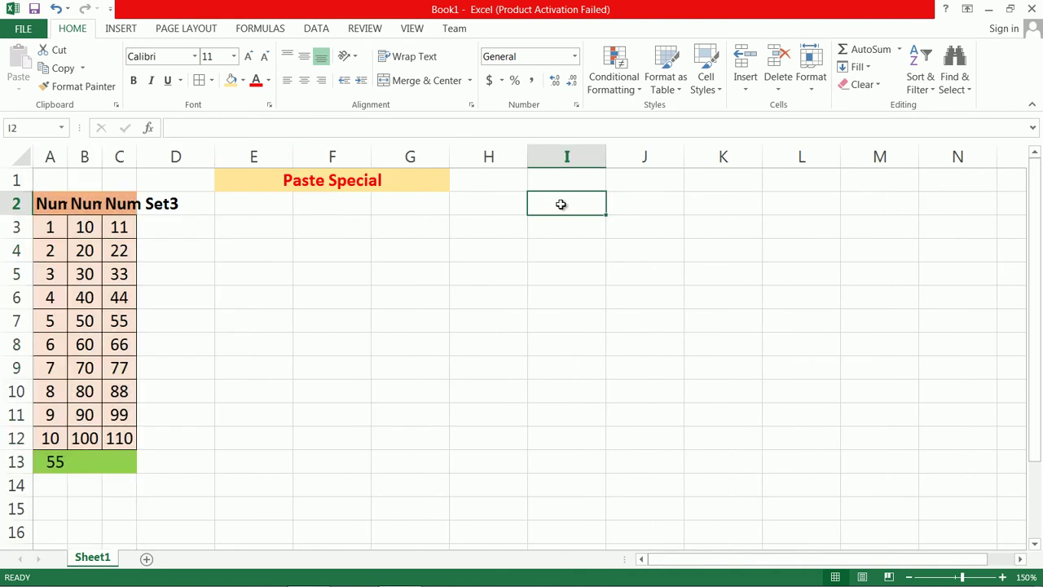
pyautogui.click(635, 205)
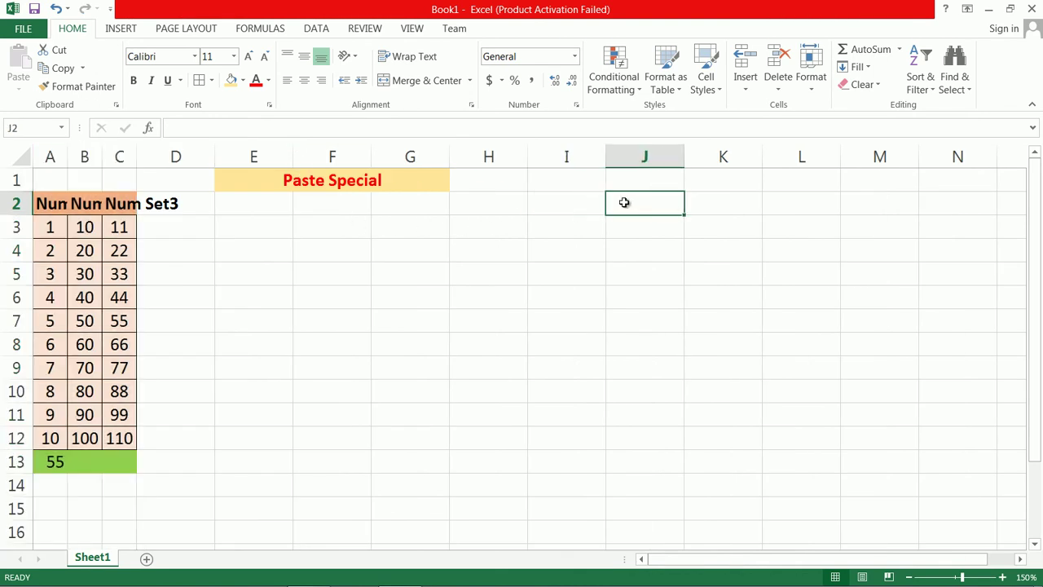
# - Copy A2:C12 and paste only its column widths at cell I2 using Paste Special with Column widths
pyautogui.moveTo(51, 208); pyautogui.dragTo(130, 440)
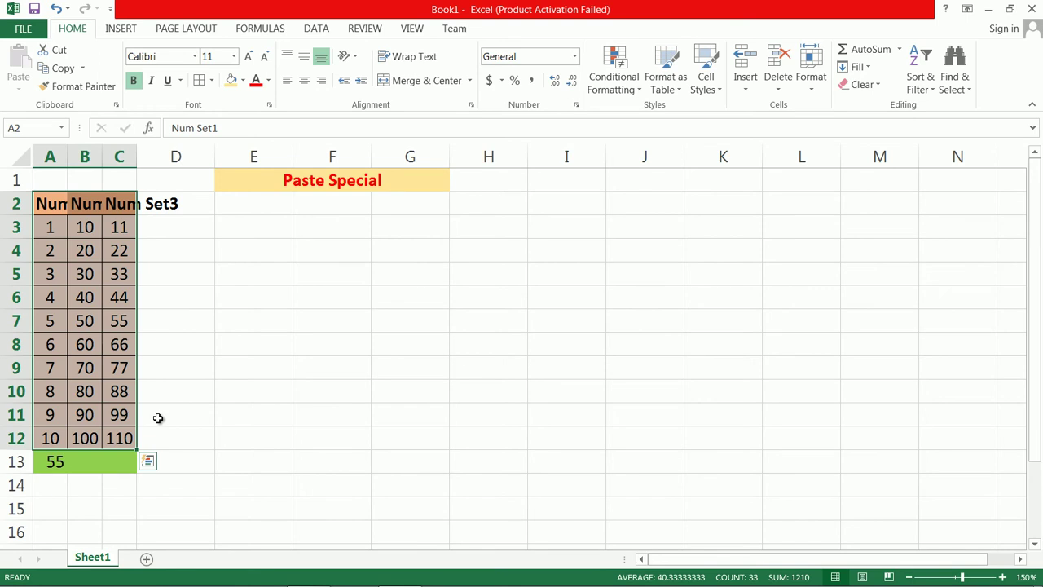
pyautogui.hotkey('ctrl', 'c')
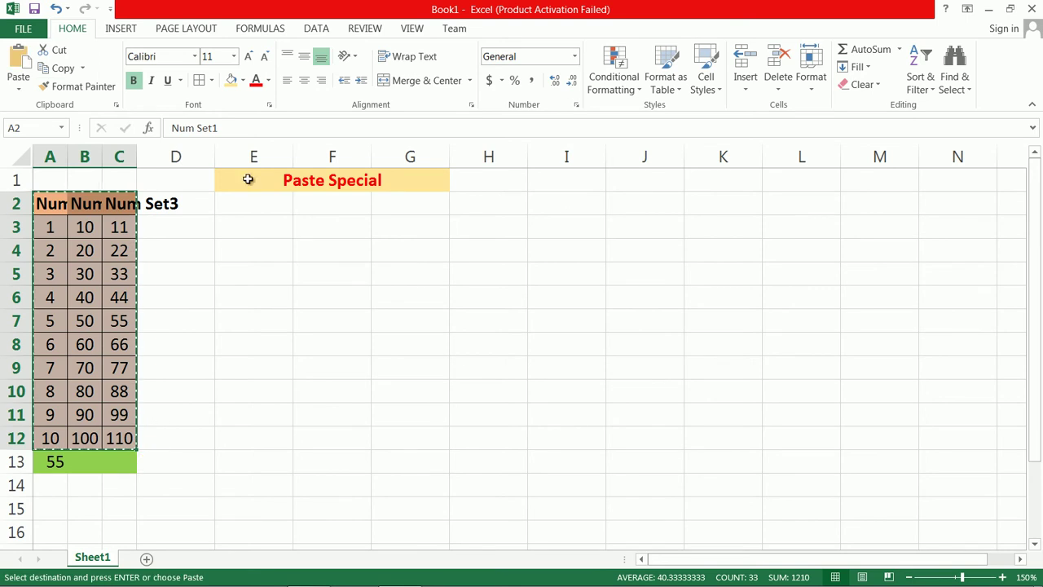
pyautogui.click(581, 205)
pyautogui.click(18, 85)
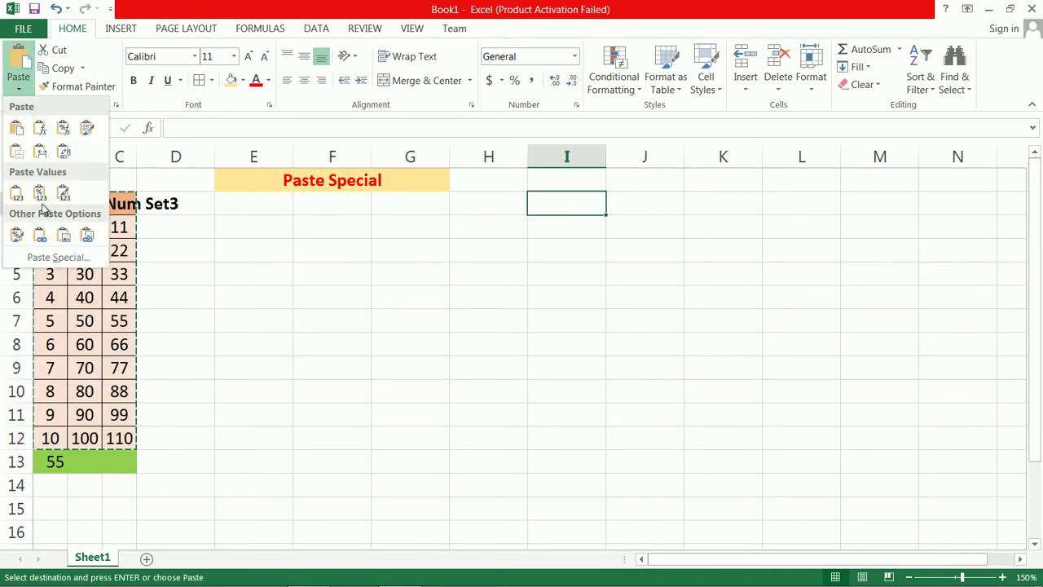
pyautogui.click(58, 257)
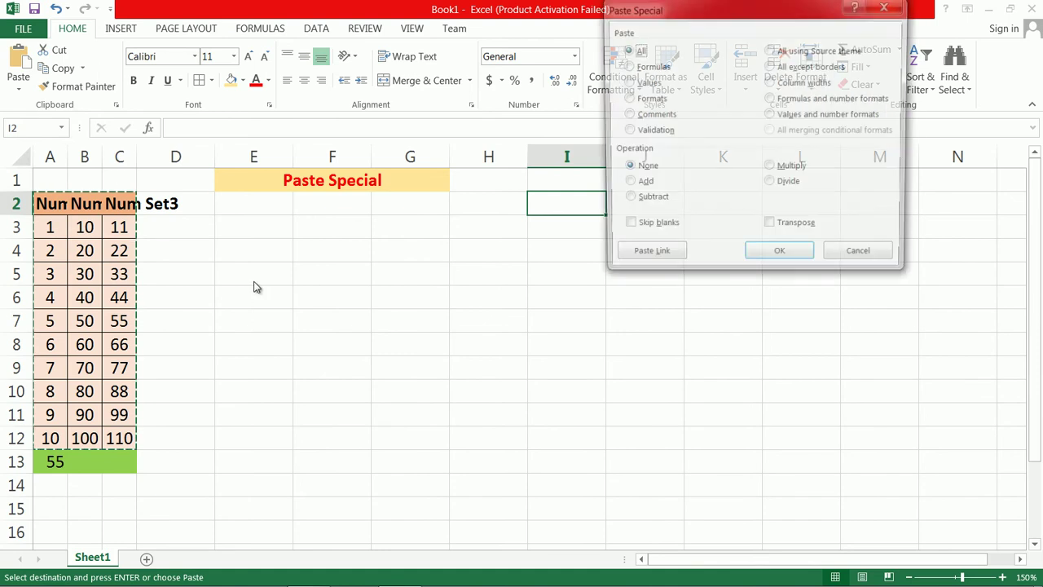
pyautogui.click(814, 84)
pyautogui.click(794, 259)
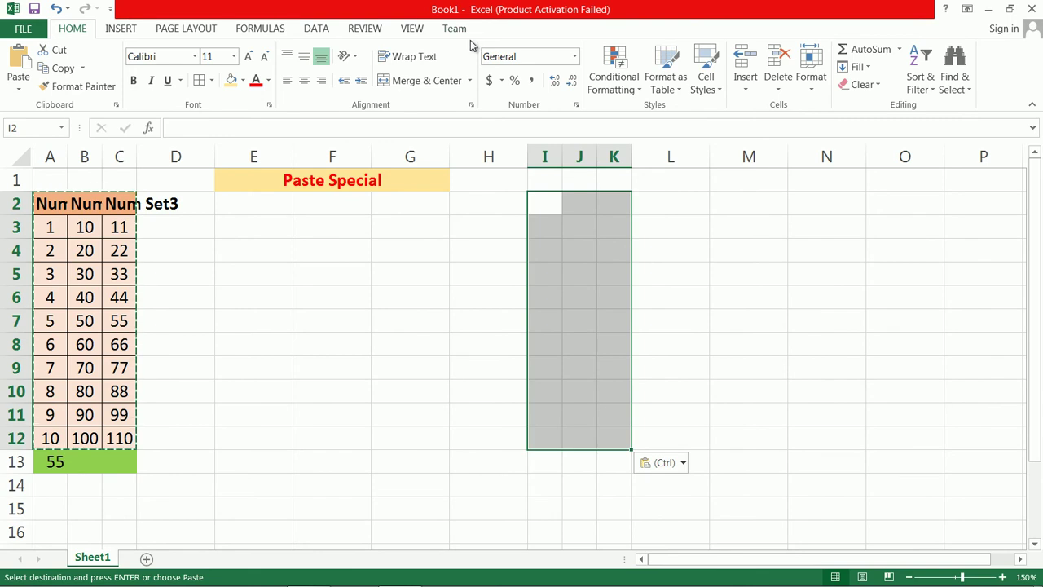
# - Undo the column-width paste in columns I to K and the narrowing of columns A to C
pyautogui.hotkey('ctrl', 'z')
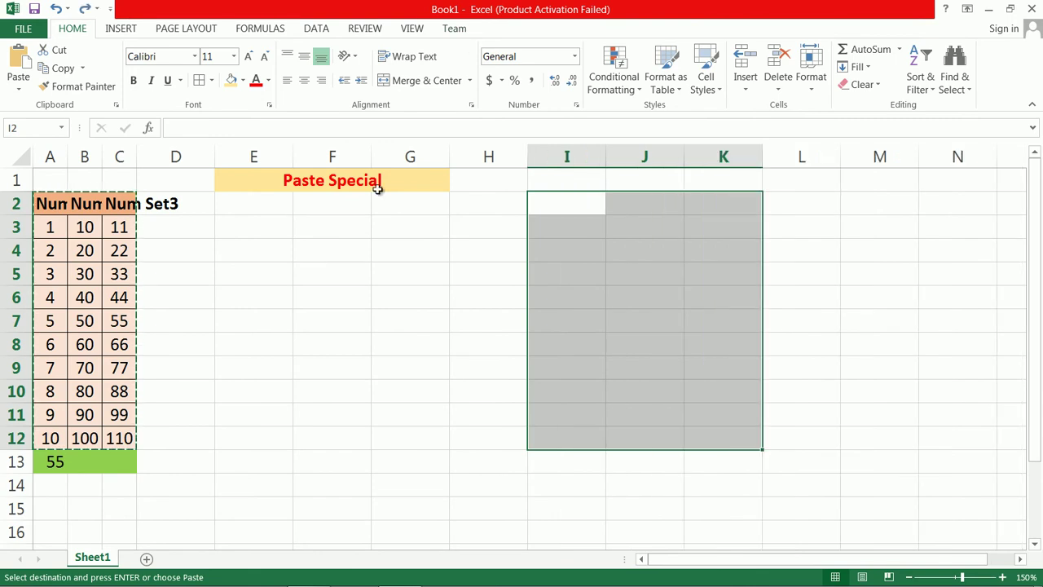
pyautogui.hotkey('ctrl', 'z')
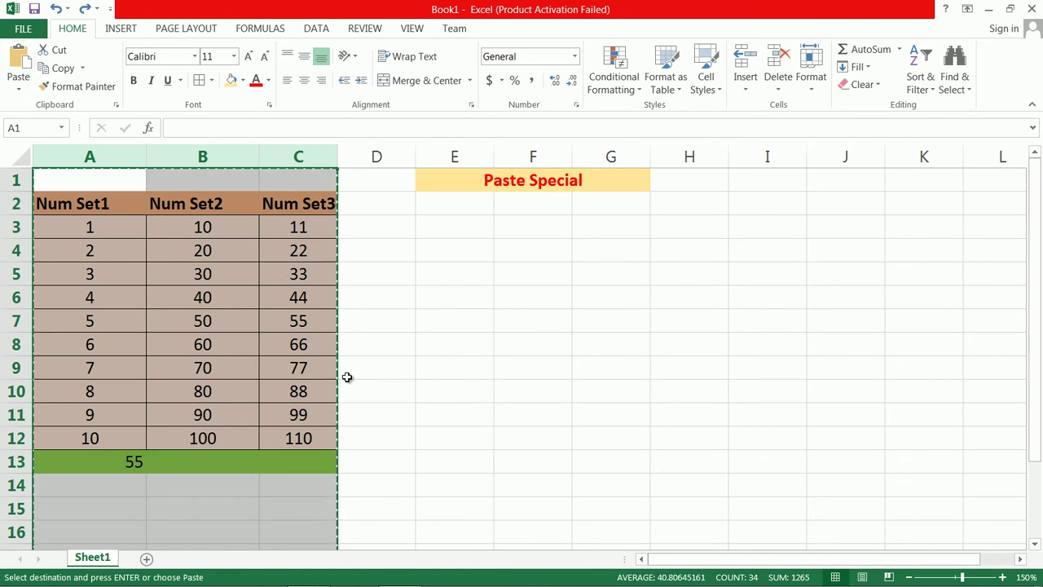
# - Add a new sheet and try to paste only the formats of the copied columns A to C at its cell A2
pyautogui.click(147, 559)
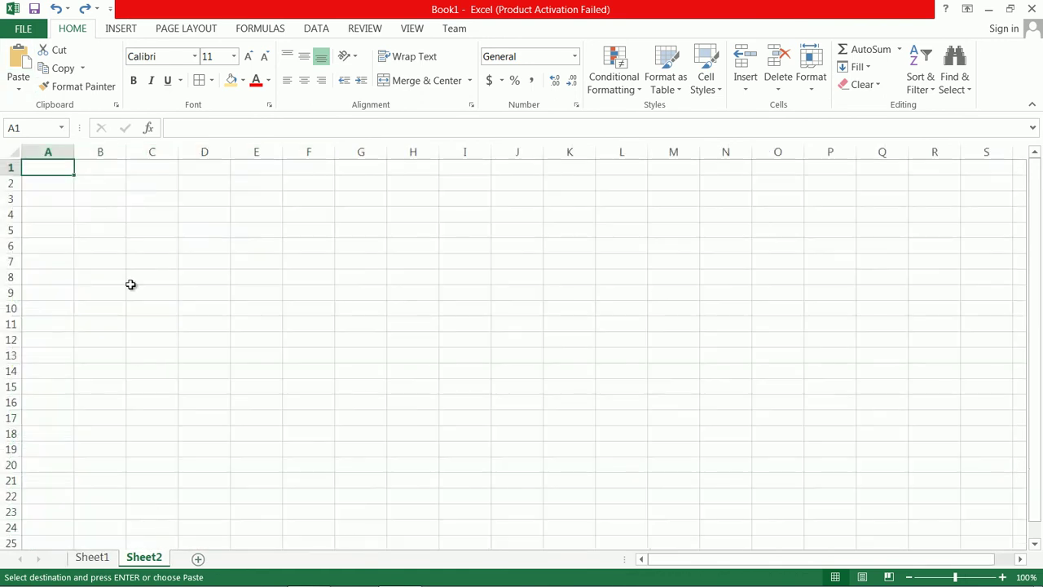
pyautogui.click(50, 180)
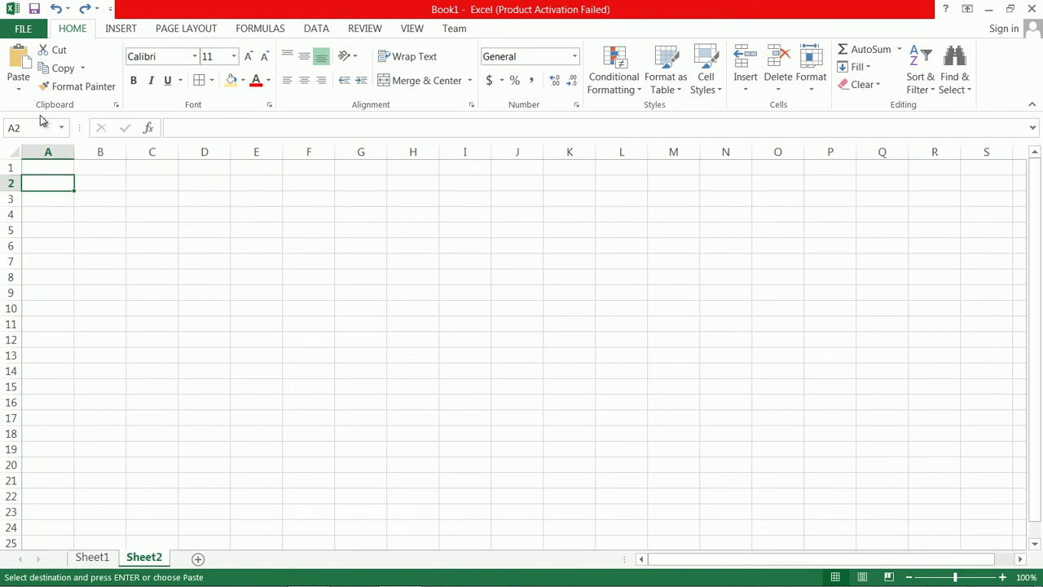
pyautogui.click(21, 88)
pyautogui.click(85, 259)
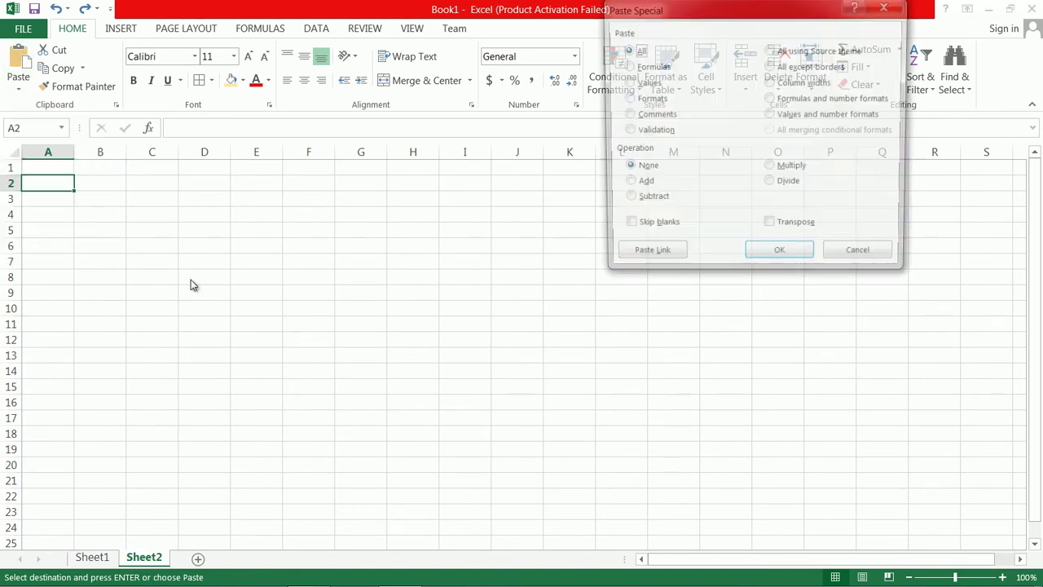
pyautogui.click(647, 99)
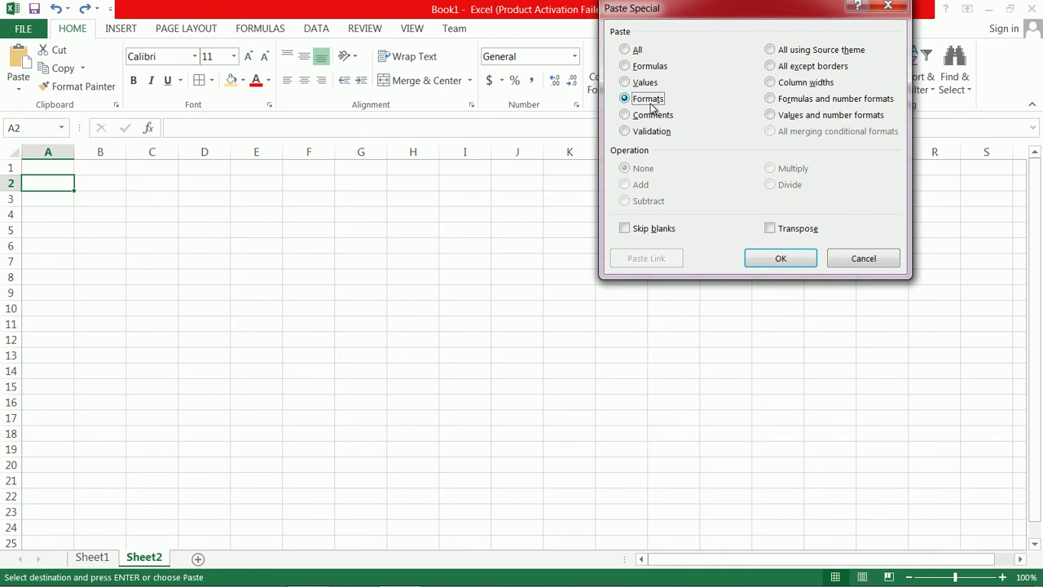
pyautogui.click(779, 257)
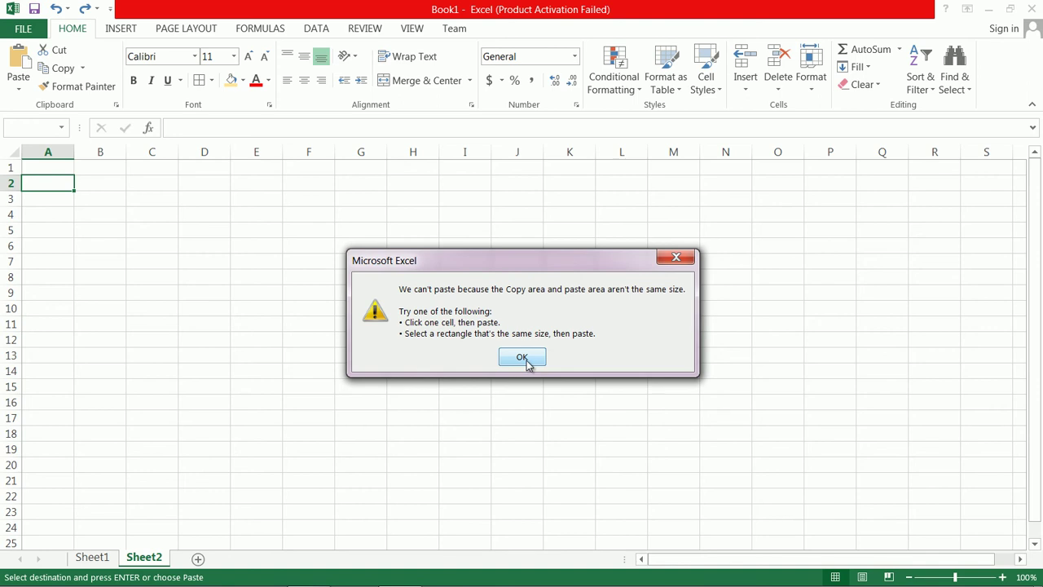
pyautogui.click(522, 359)
# - Paste only the formats of the copied columns into A2:E14 on Sheet2 using Paste Special with Formats
pyautogui.moveTo(41, 180); pyautogui.dragTo(264, 377)
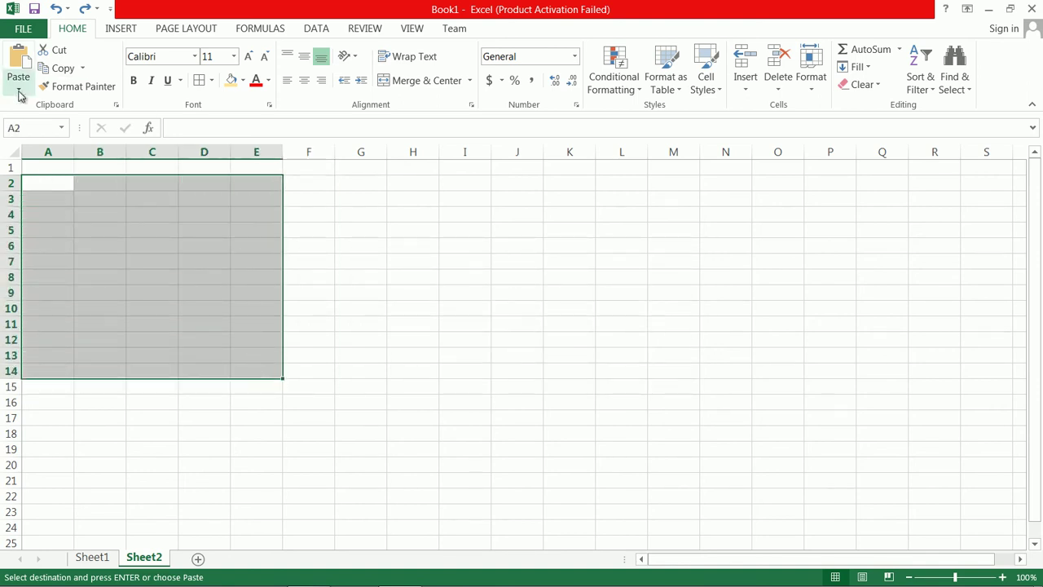
pyautogui.click(17, 85)
pyautogui.click(59, 257)
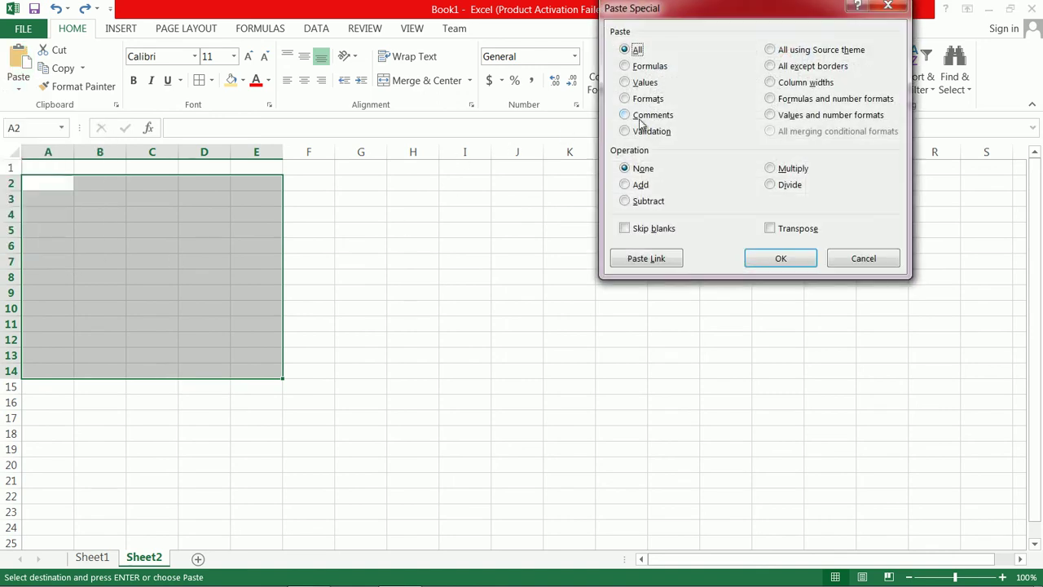
pyautogui.click(641, 101)
pyautogui.click(784, 258)
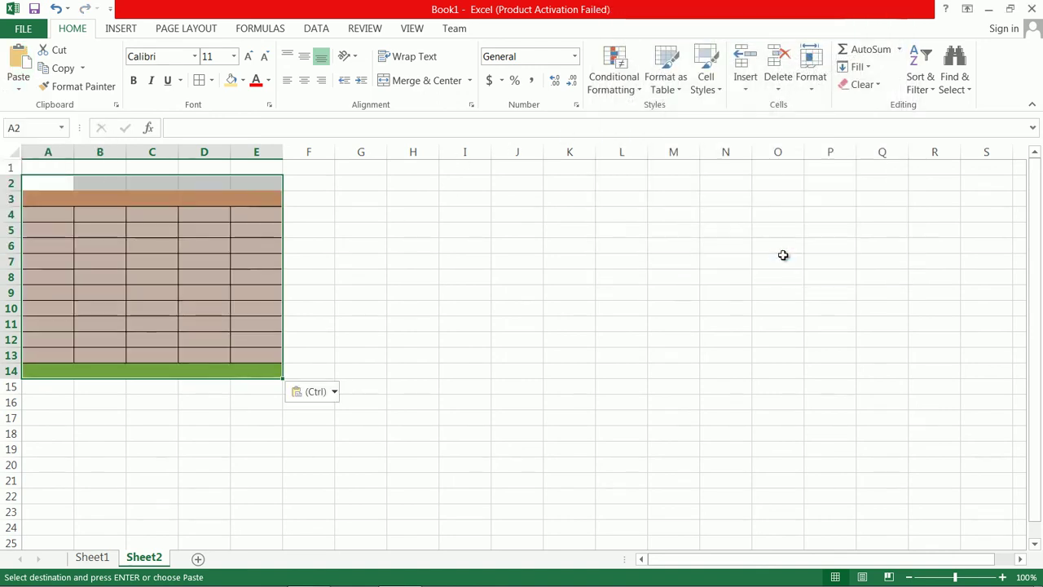
pyautogui.click(342, 322)
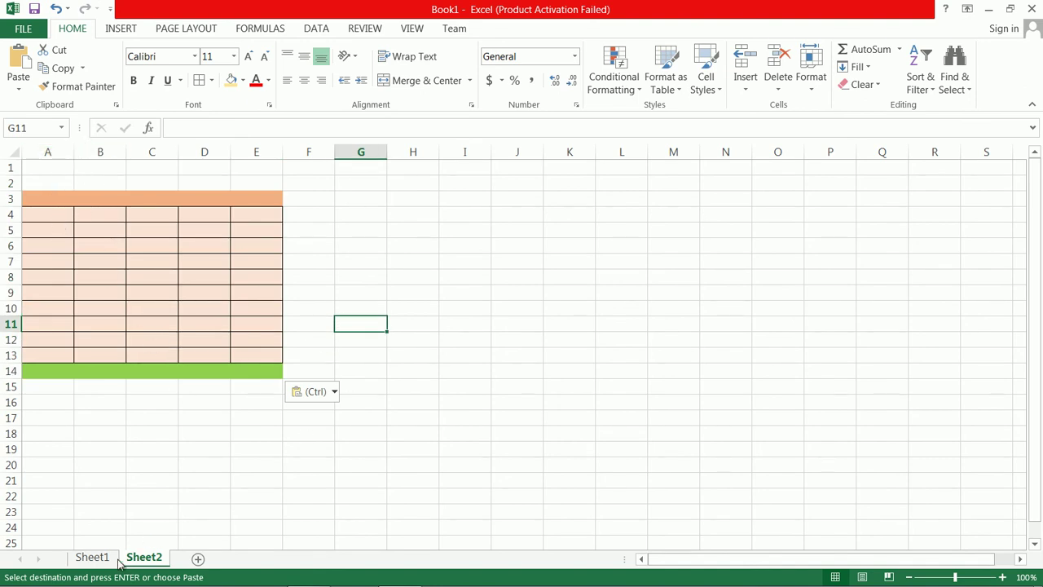
# - Compare the formatted range on Sheet2 with the original table and return to Sheet1
pyautogui.click(92, 558)
pyautogui.click(145, 561)
pyautogui.click(92, 558)
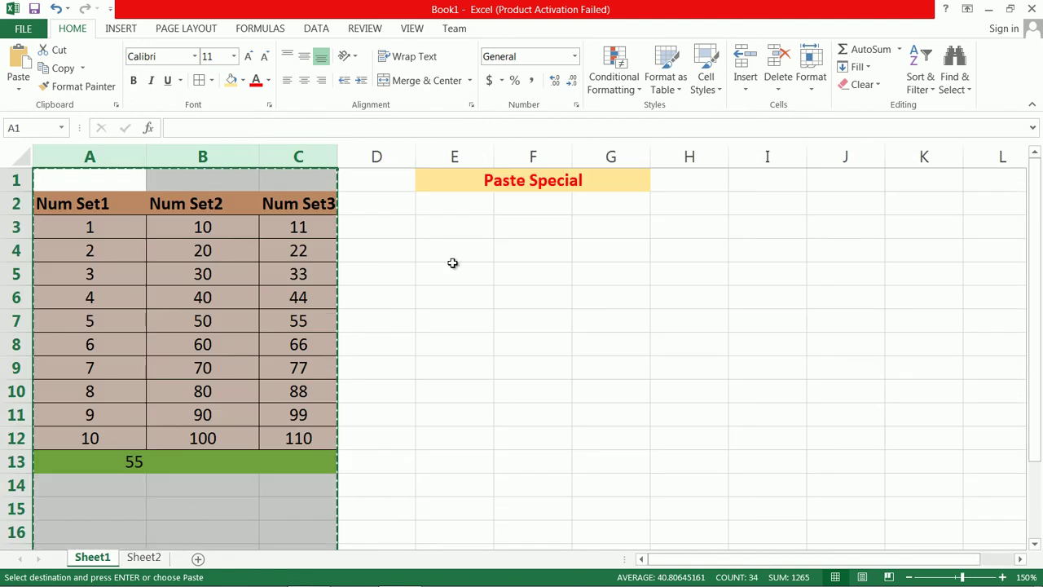
pyautogui.click(526, 225)
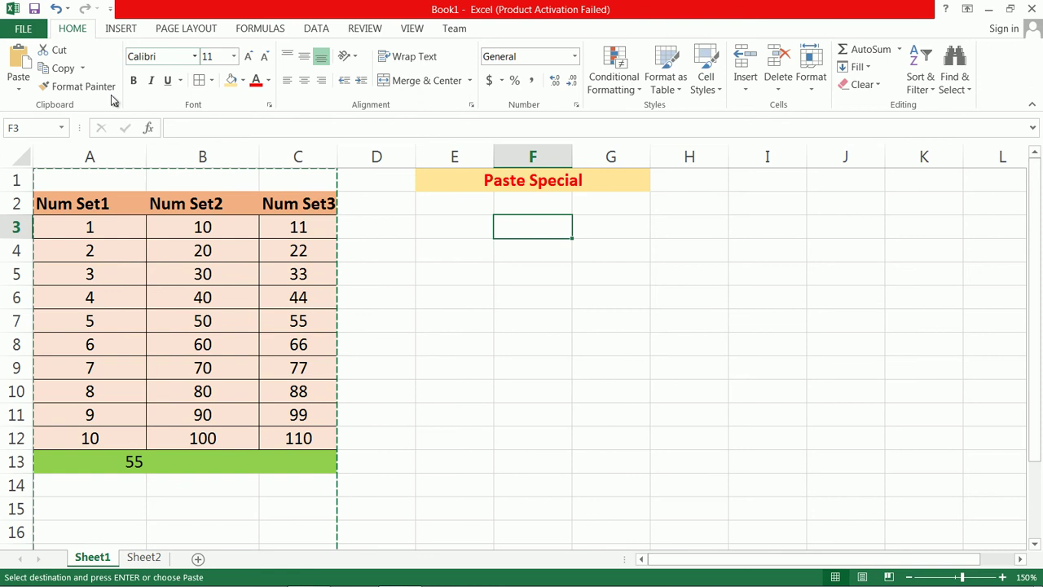
pyautogui.click(18, 81)
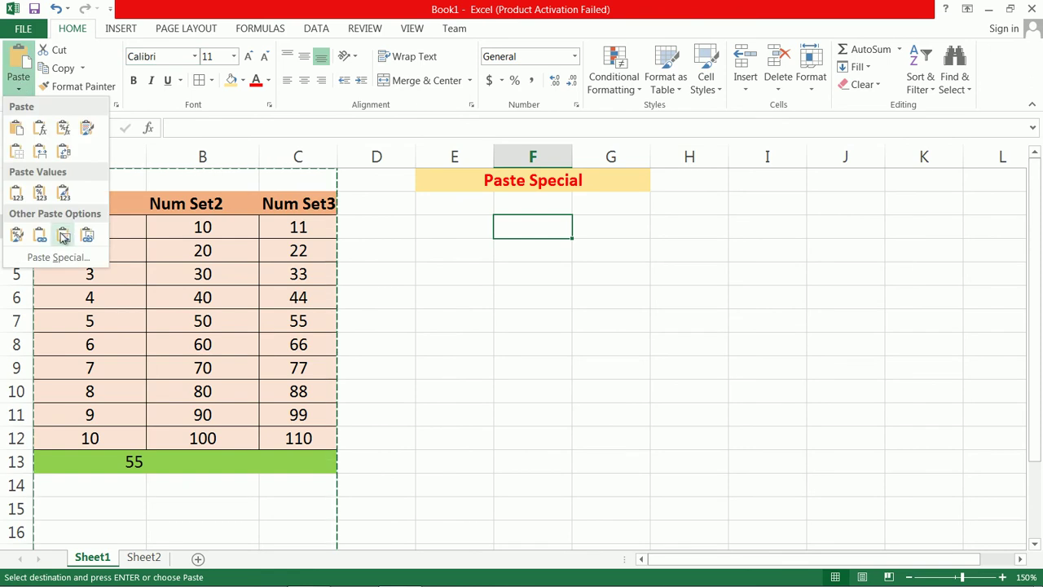
pyautogui.click(58, 257)
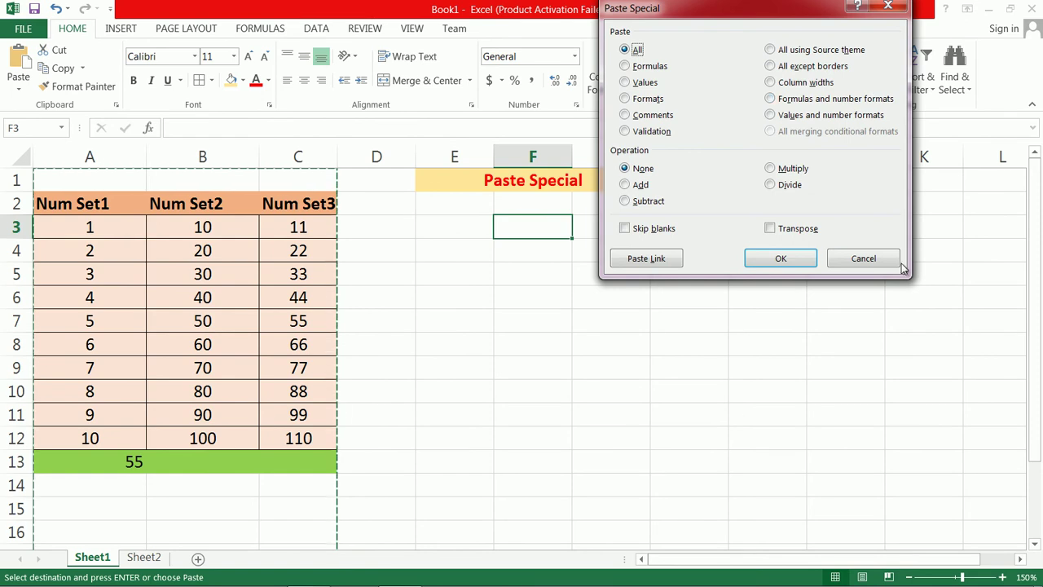
pyautogui.click(864, 258)
pyautogui.click(204, 531)
pyautogui.press('Escape')
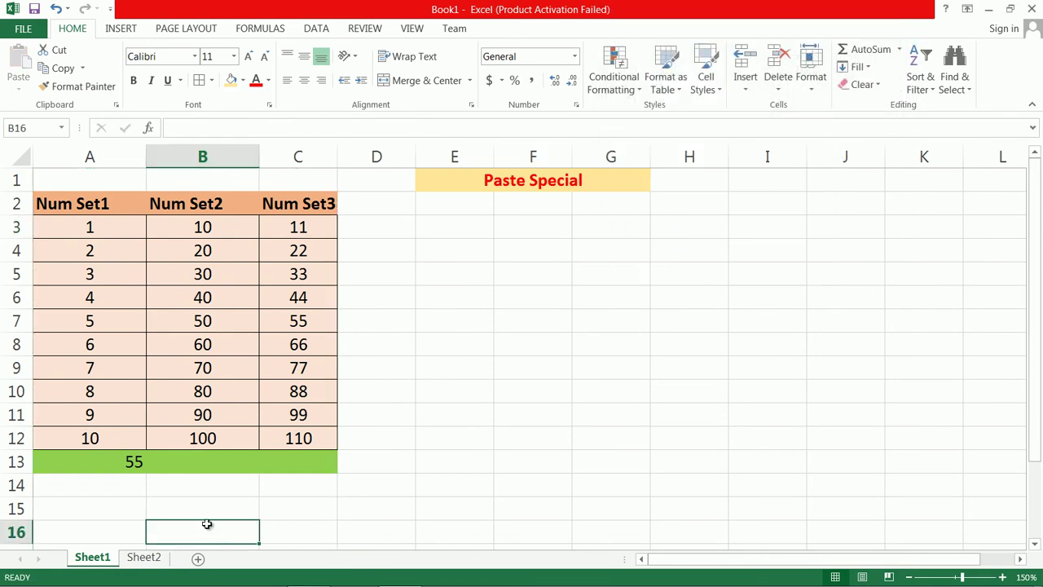
# - Apply the $ English (United States) accounting format to the Num Set1 values in A3:A12
pyautogui.click(130, 463)
pyautogui.click(96, 228)
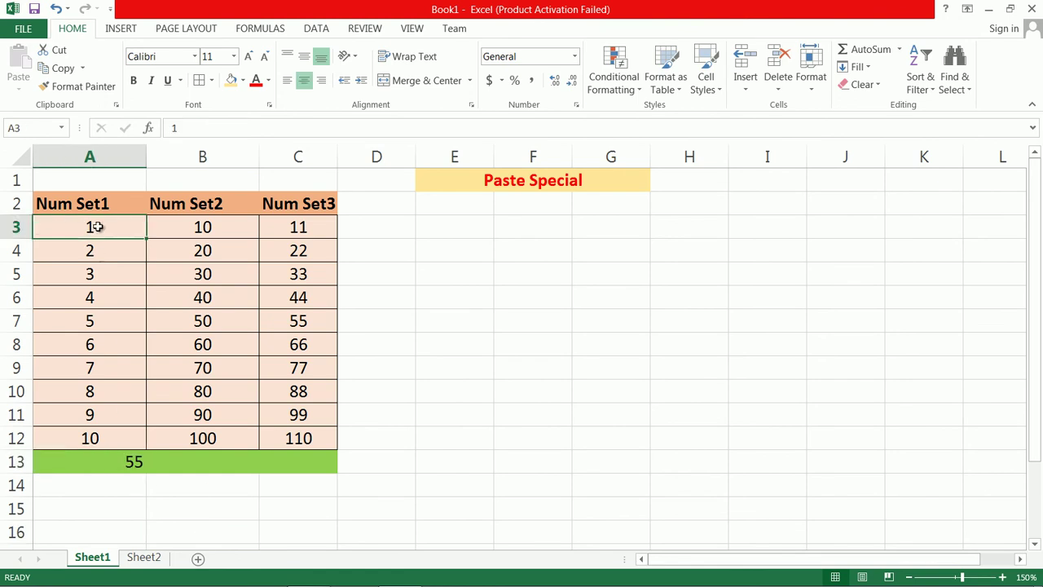
pyautogui.click(215, 275)
pyautogui.click(304, 230)
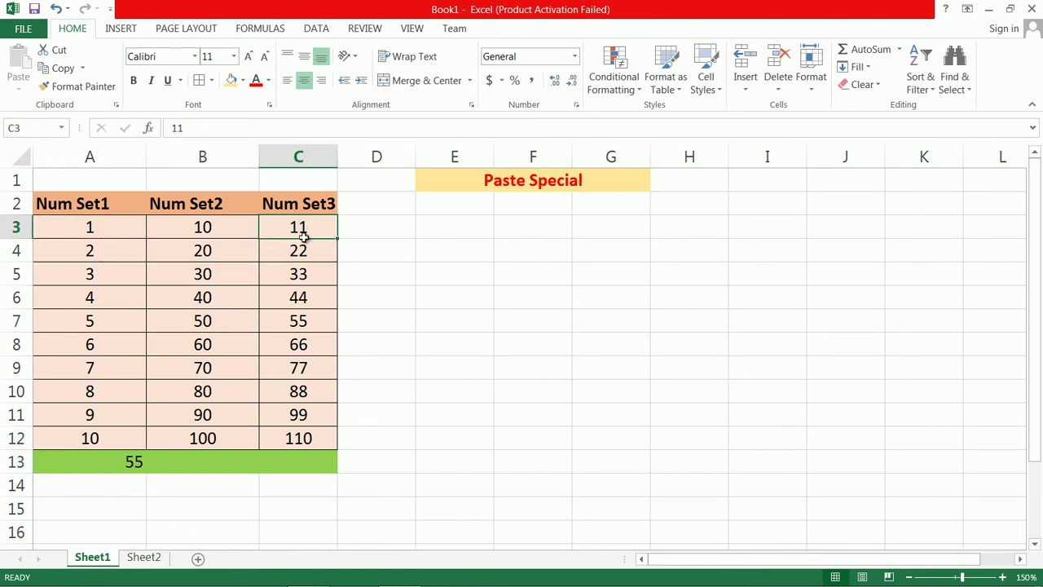
pyautogui.moveTo(213, 229); pyautogui.dragTo(233, 438)
pyautogui.moveTo(87, 226); pyautogui.dragTo(107, 438)
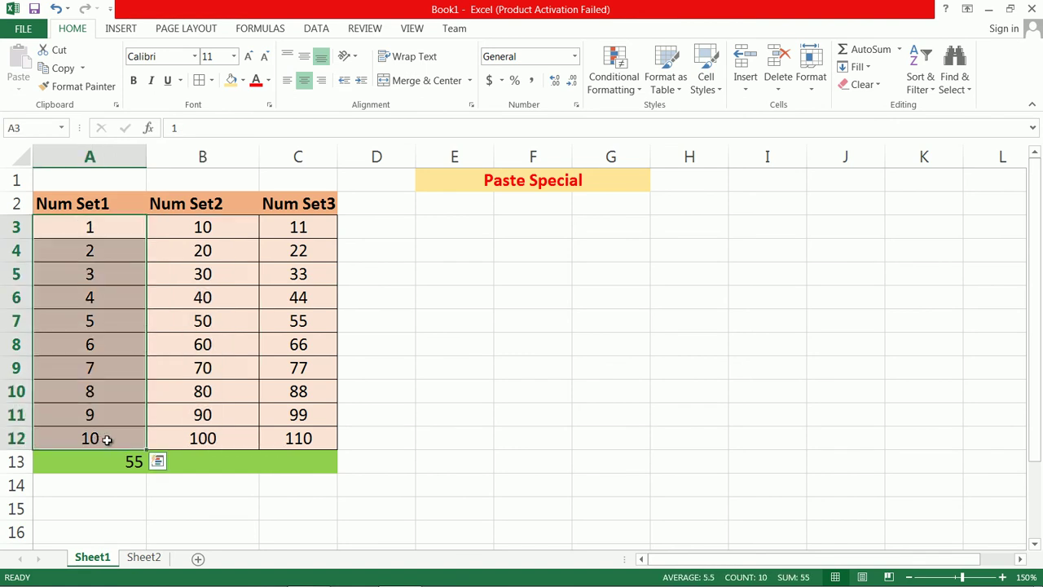
pyautogui.click(502, 82)
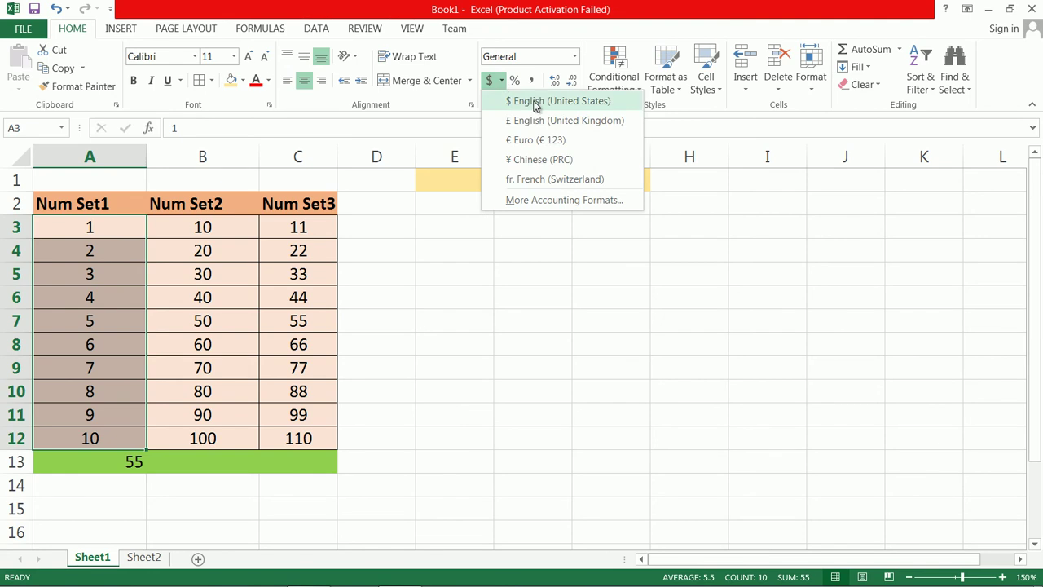
pyautogui.click(531, 101)
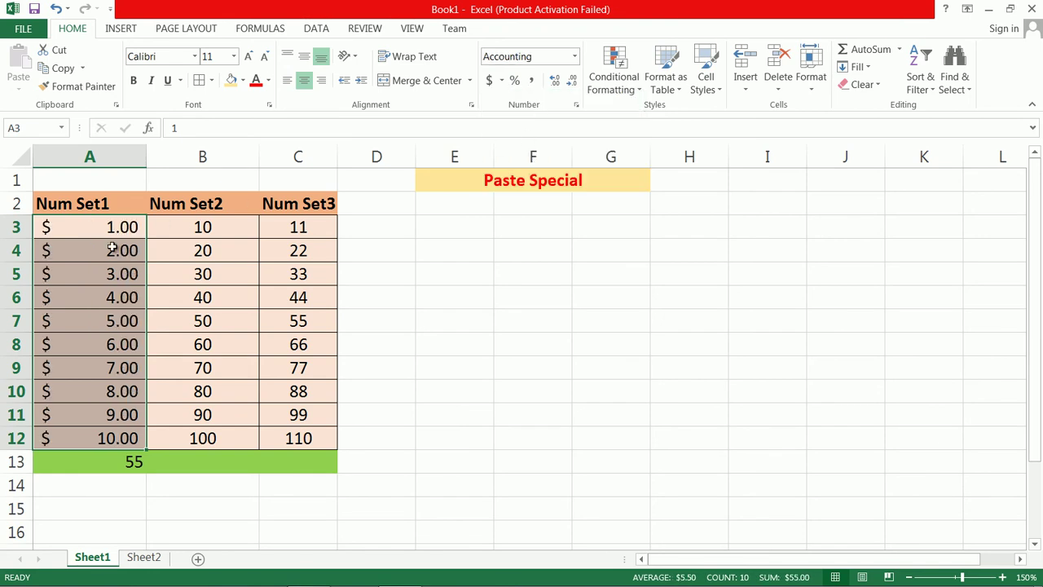
# - Copy A3:A13 and paste it at cell F3 using Paste Special with Formulas and number formats
pyautogui.moveTo(84, 227); pyautogui.dragTo(106, 461)
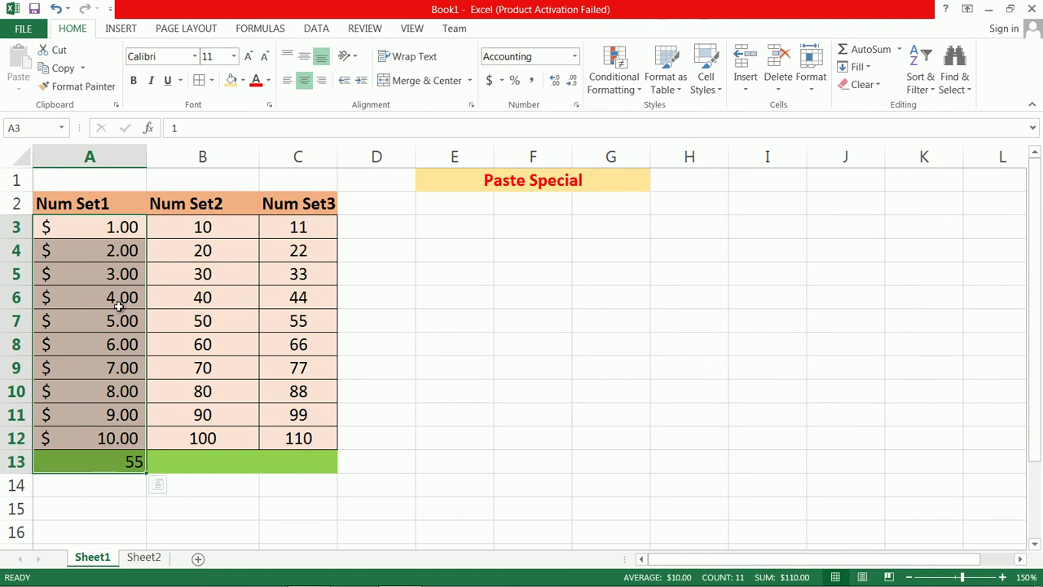
pyautogui.hotkey('ctrl', 'c')
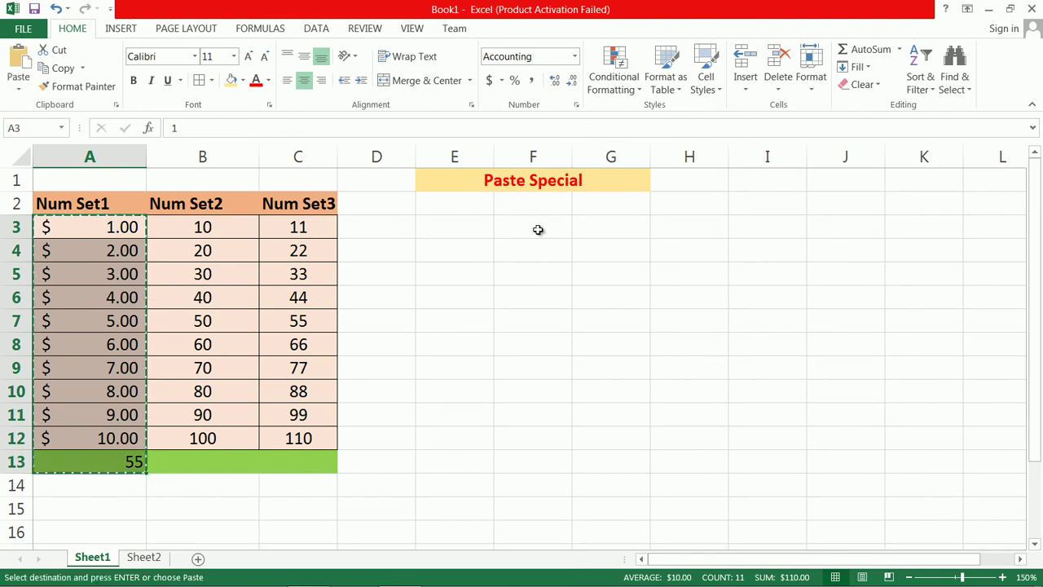
pyautogui.click(533, 236)
pyautogui.click(18, 85)
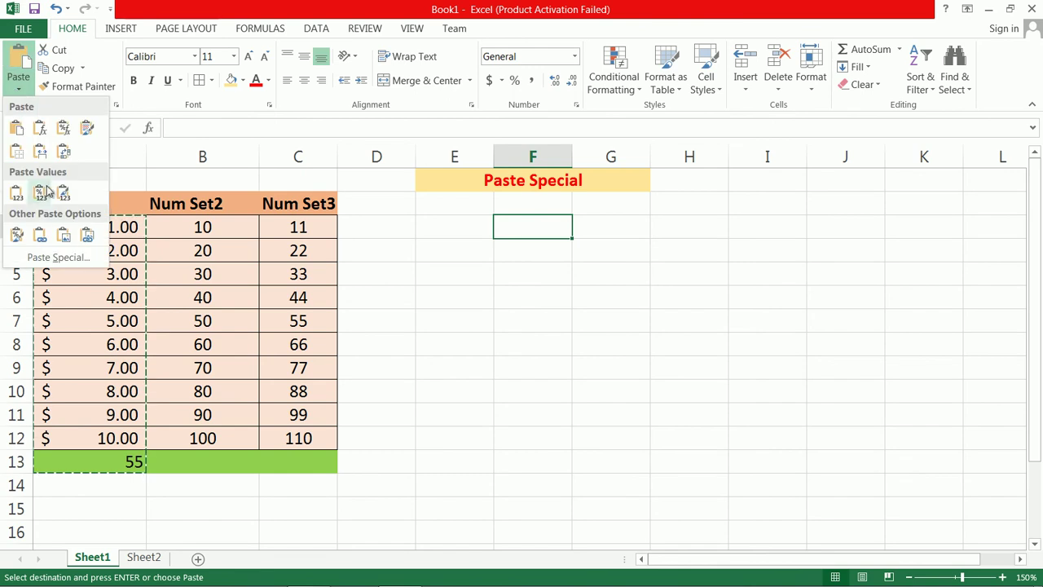
pyautogui.click(57, 258)
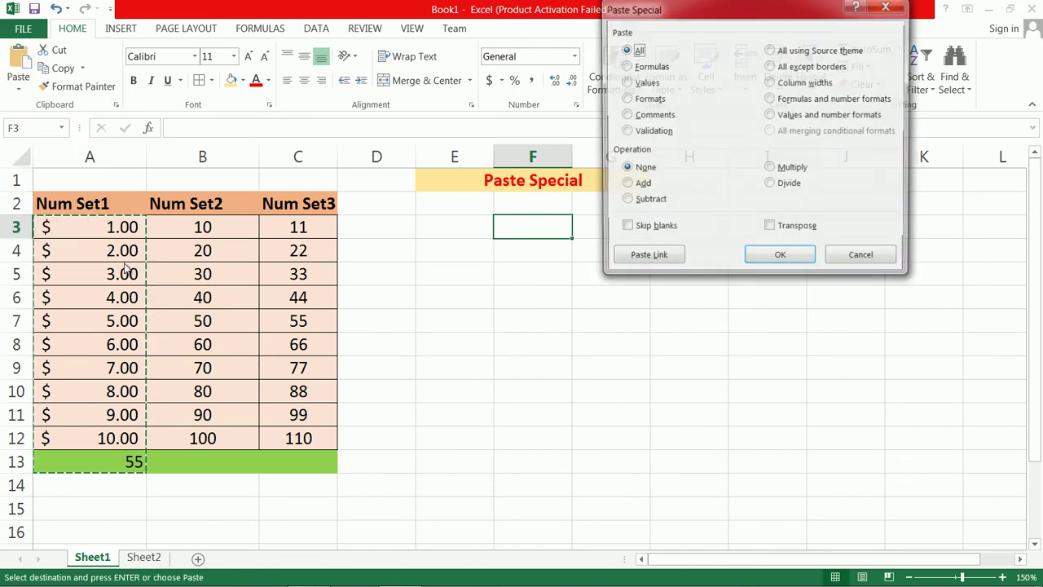
pyautogui.click(809, 100)
pyautogui.click(762, 259)
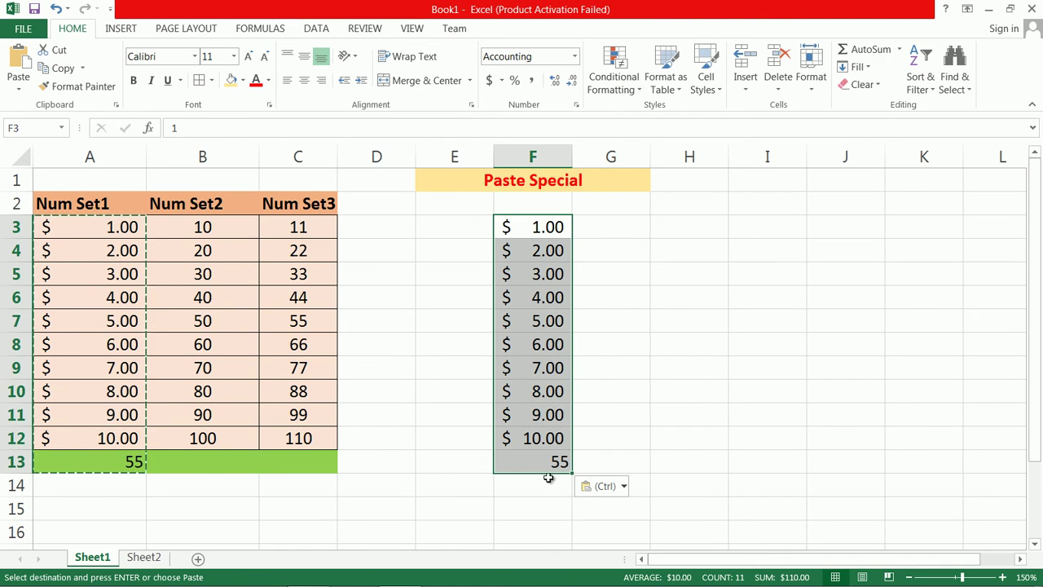
# - Paste the copied A3:A13 at cell H3 using Paste Special with Values and number formats
pyautogui.click(684, 229)
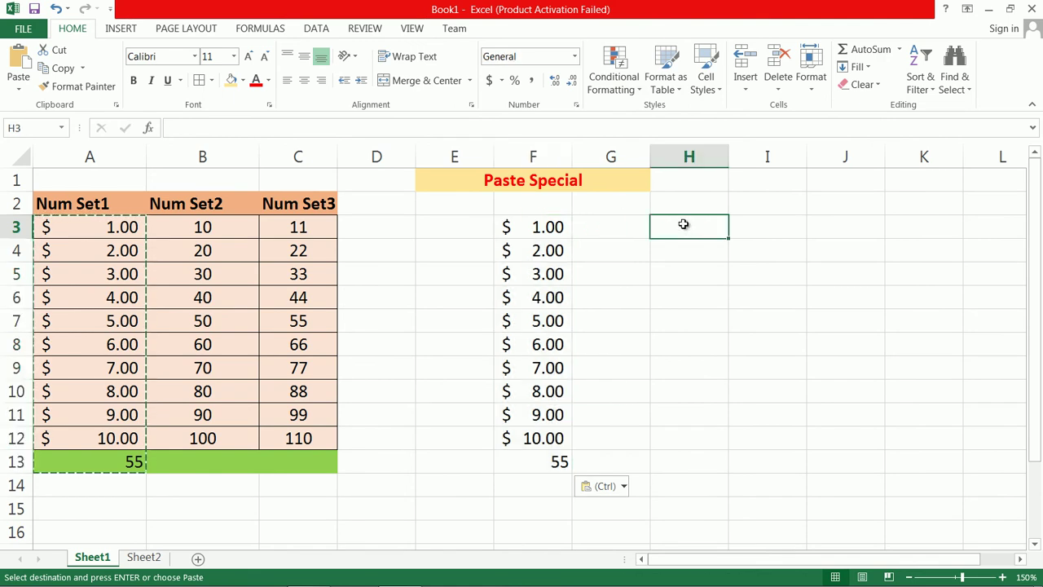
pyautogui.click(18, 88)
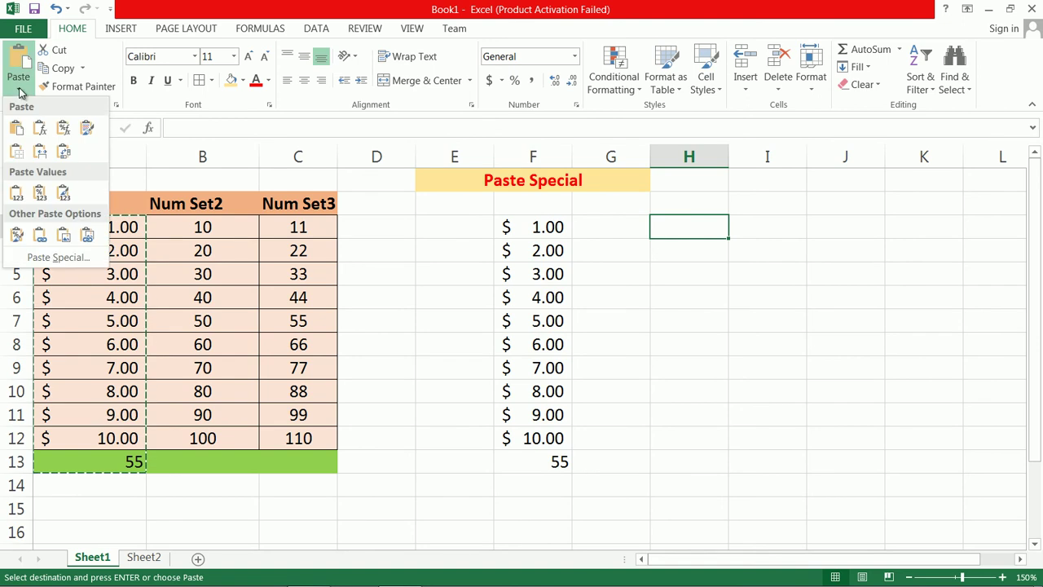
pyautogui.click(59, 257)
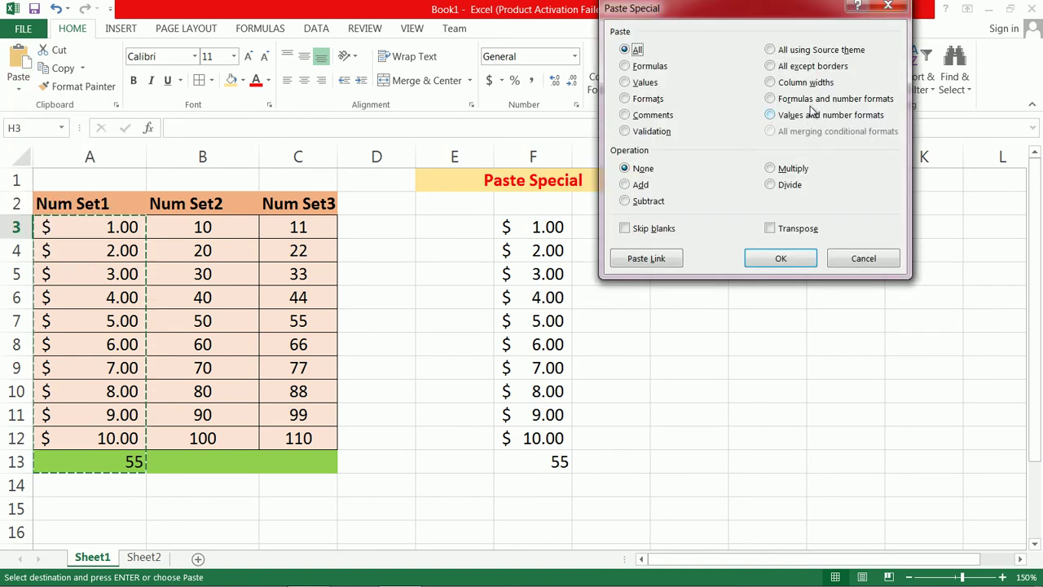
pyautogui.click(822, 117)
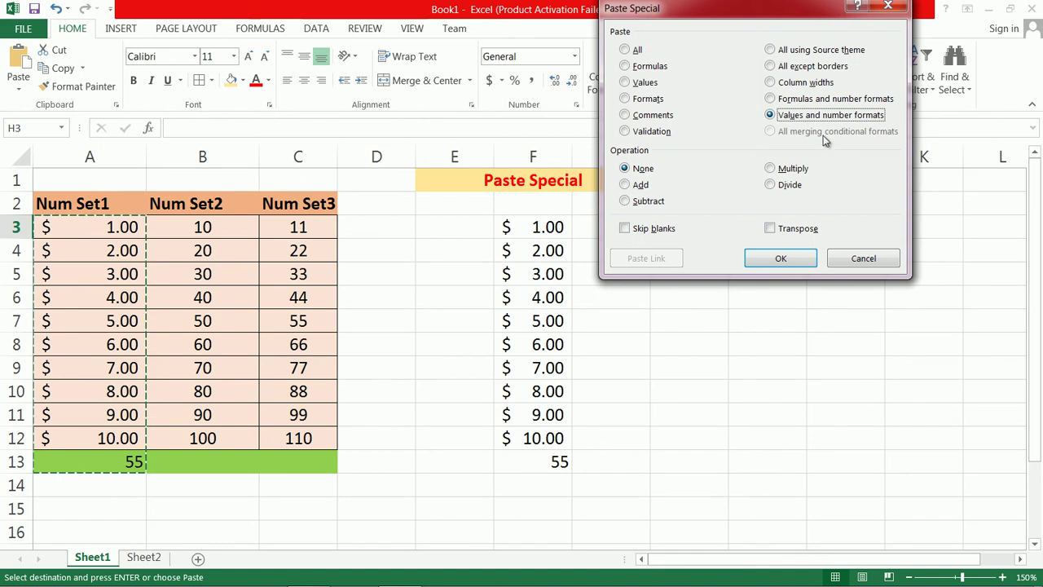
pyautogui.click(786, 259)
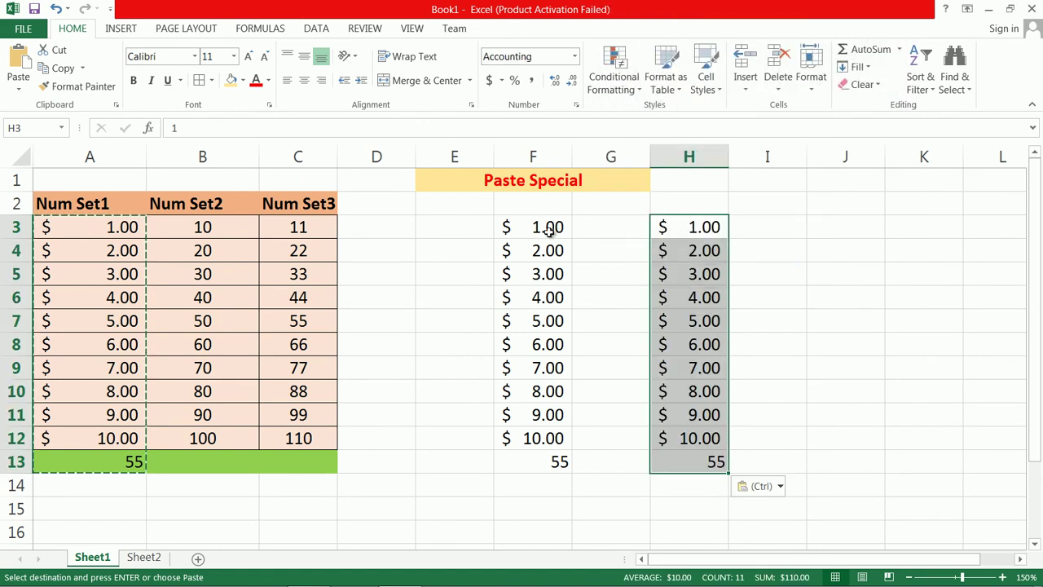
pyautogui.click(802, 230)
pyautogui.click(583, 236)
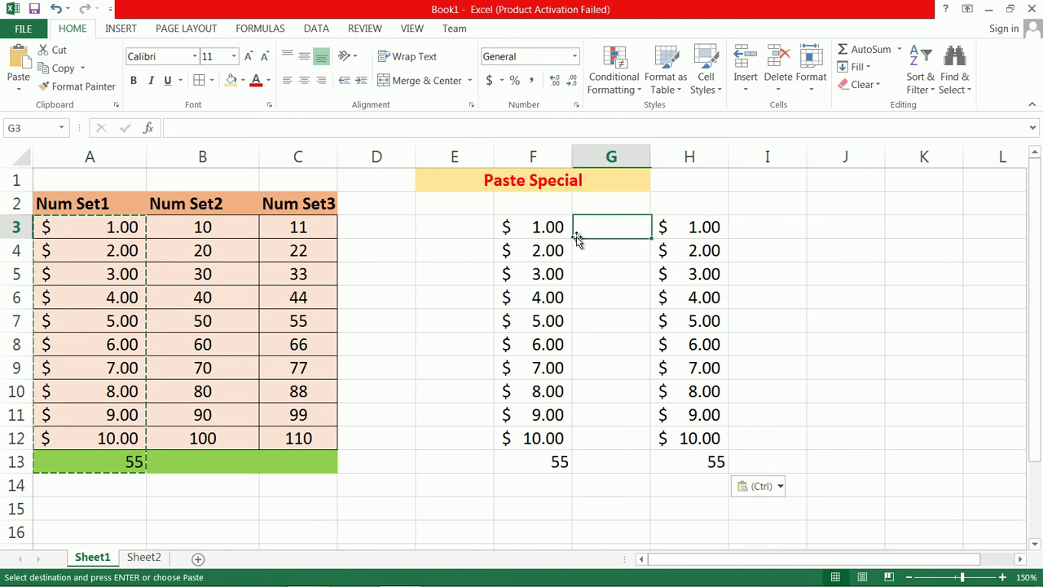
pyautogui.click(540, 226)
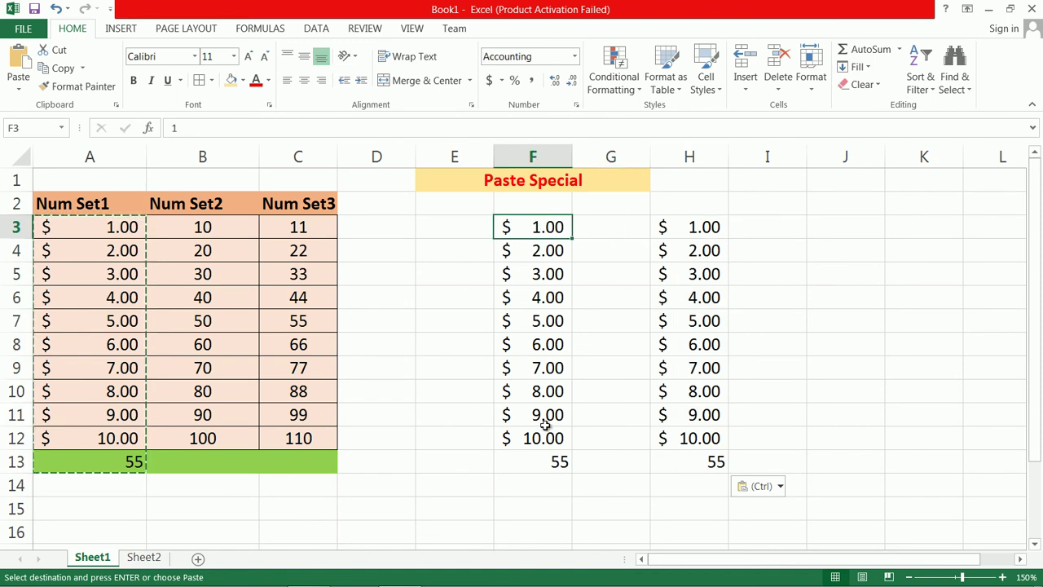
pyautogui.click(462, 230)
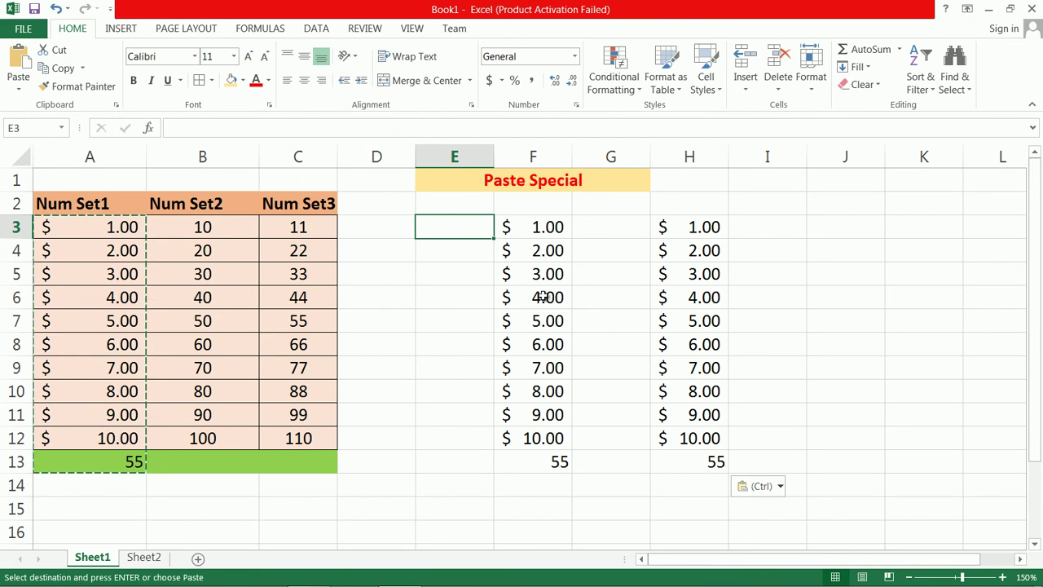
pyautogui.moveTo(547, 234); pyautogui.dragTo(564, 472)
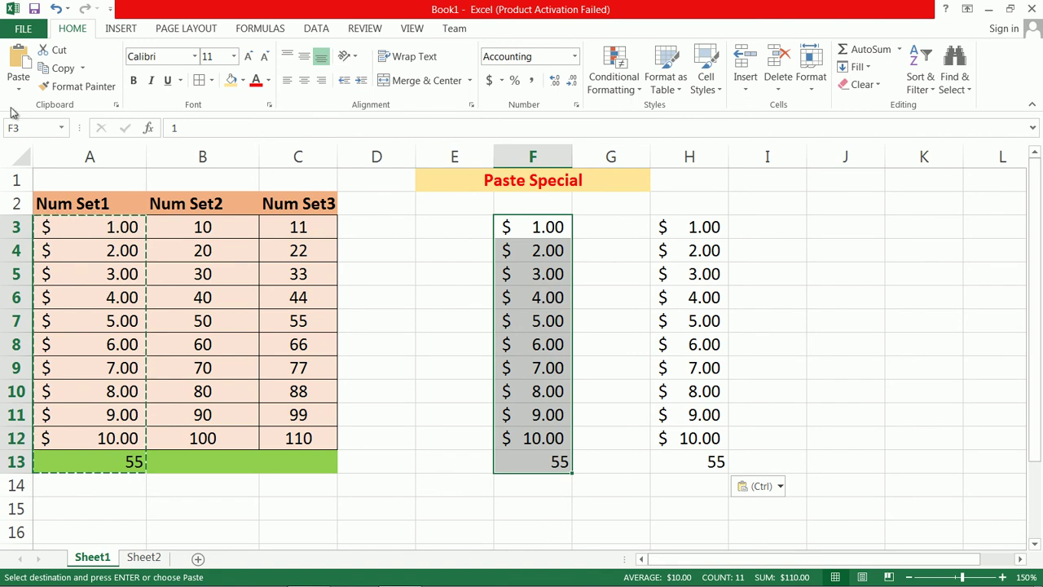
pyautogui.click(18, 82)
pyautogui.click(67, 258)
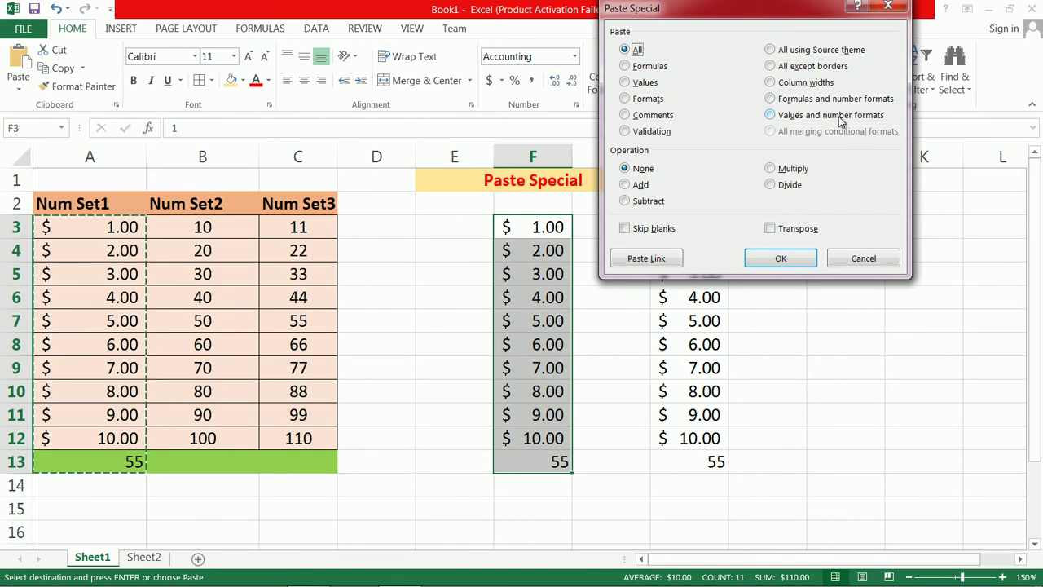
pyautogui.click(863, 259)
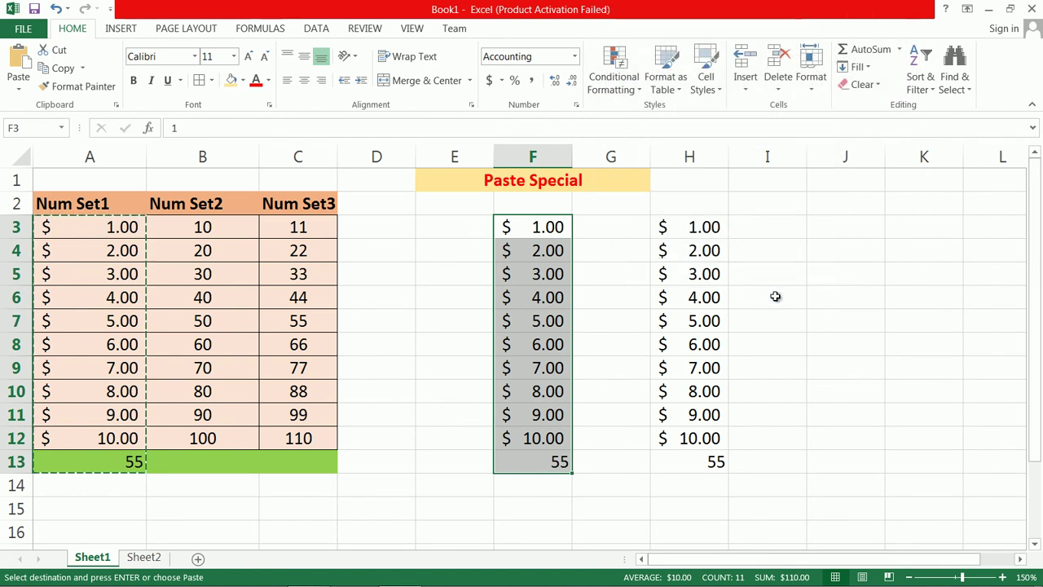
# - Compare the contents of the pasted total cells F13 and H13
pyautogui.click(559, 460)
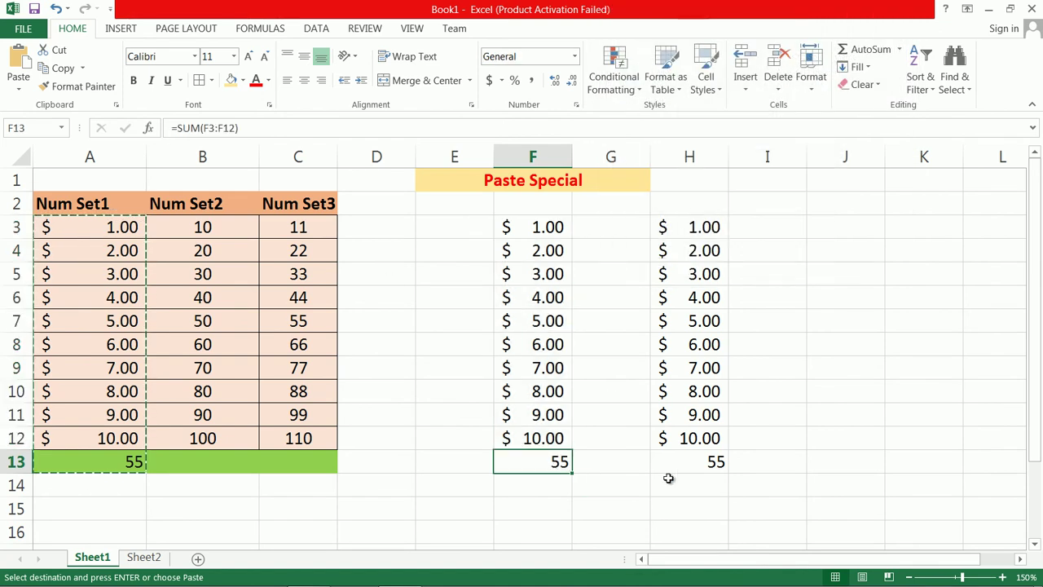
pyautogui.click(703, 459)
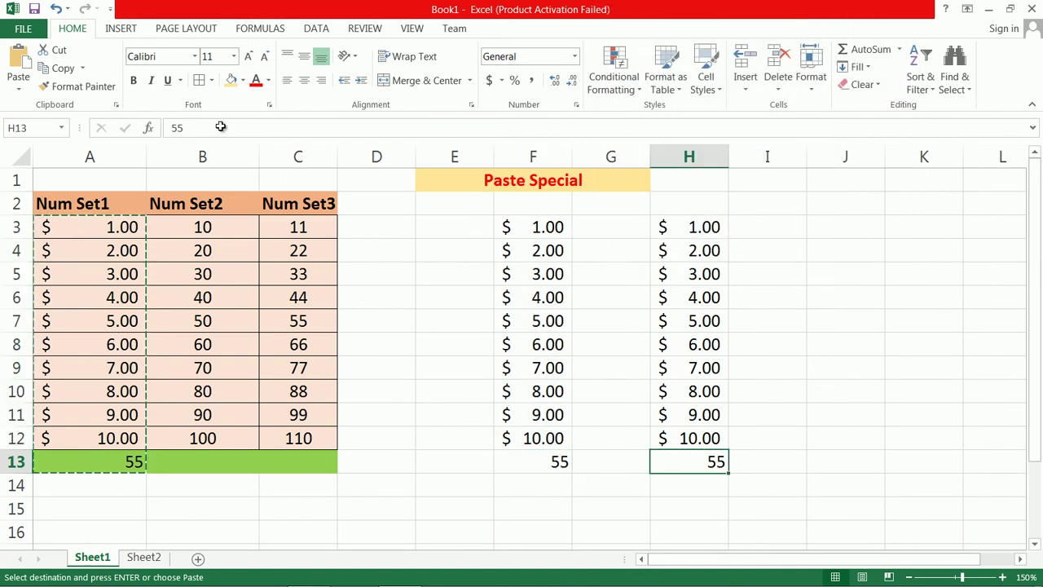
pyautogui.click(790, 431)
# - Clear the pasted contents from F3:H13
pyautogui.moveTo(538, 228); pyautogui.dragTo(711, 463)
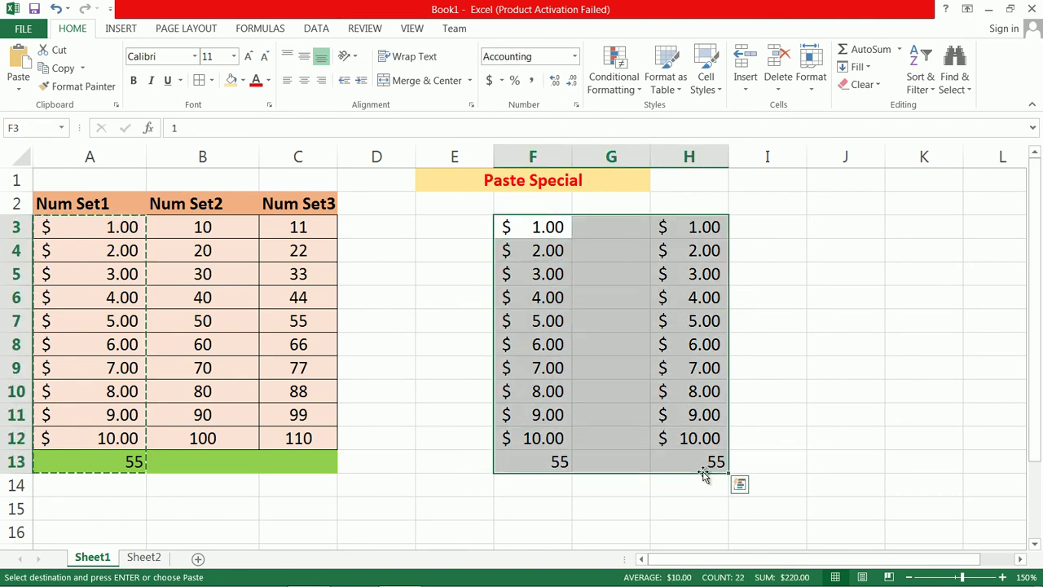
pyautogui.press('Delete')
pyautogui.click(513, 227)
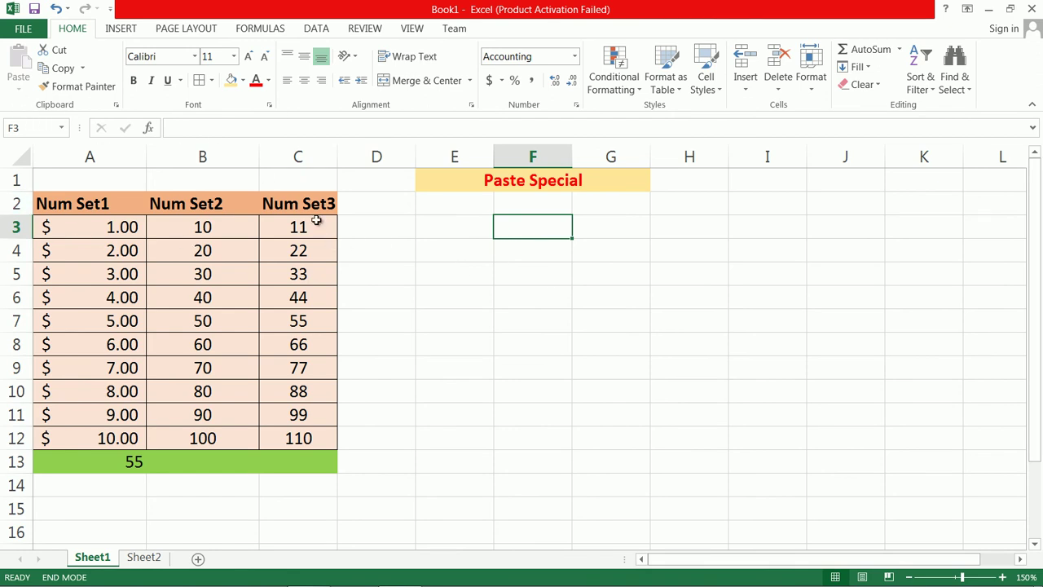
# - Copy B3:B12, check the All merging conditional formats option in Paste Special, and cancel without pasting
pyautogui.moveTo(224, 229); pyautogui.dragTo(219, 461)
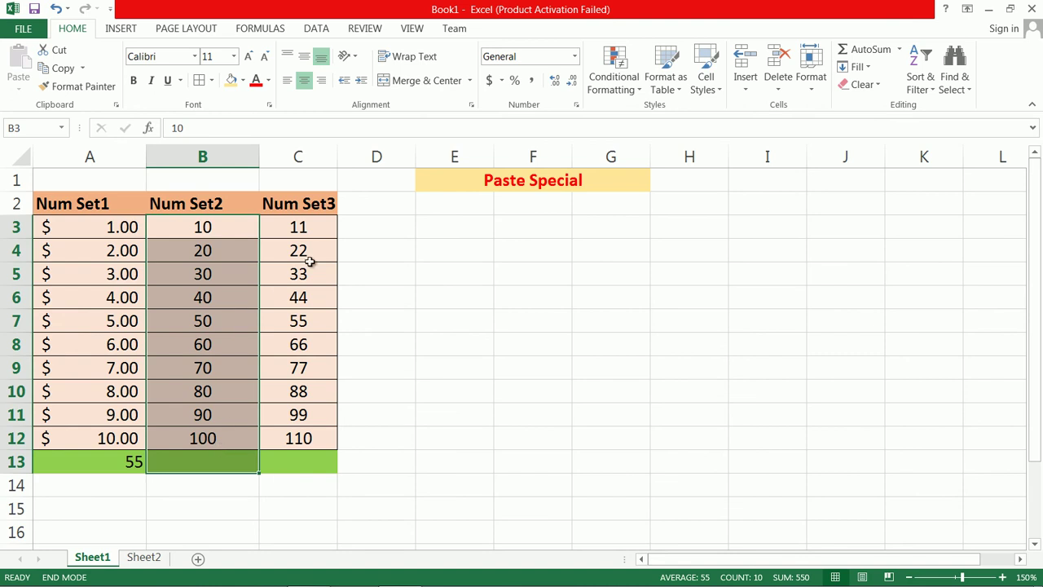
pyautogui.moveTo(228, 229); pyautogui.dragTo(238, 432)
pyautogui.hotkey('ctrl', 'c')
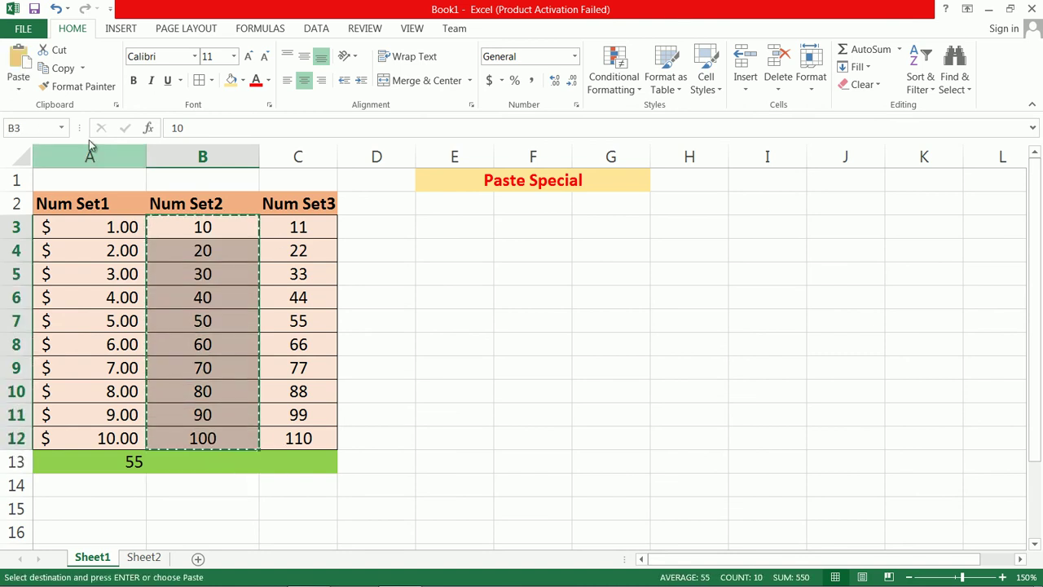
pyautogui.click(18, 87)
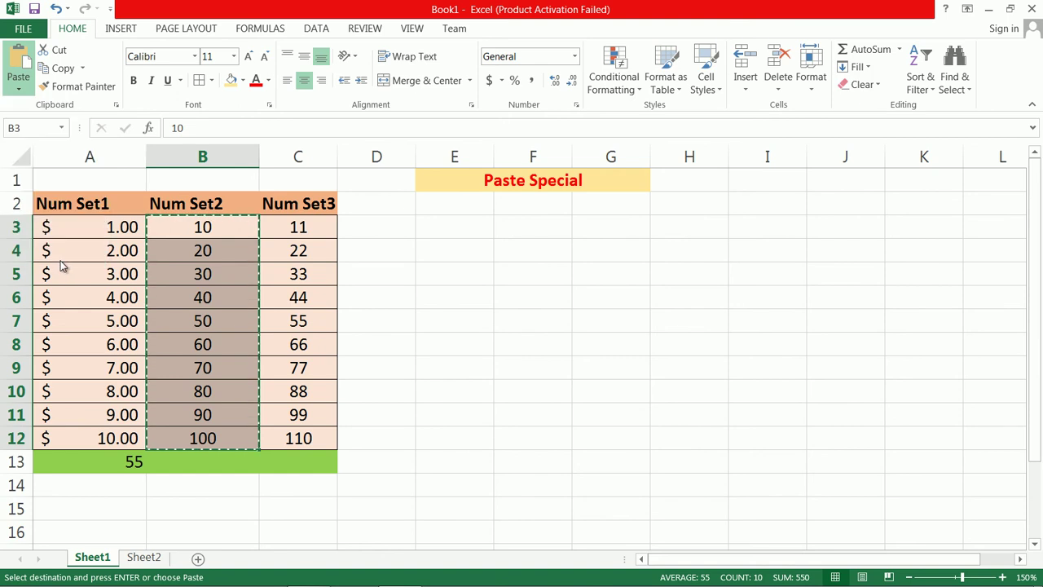
pyautogui.click(59, 257)
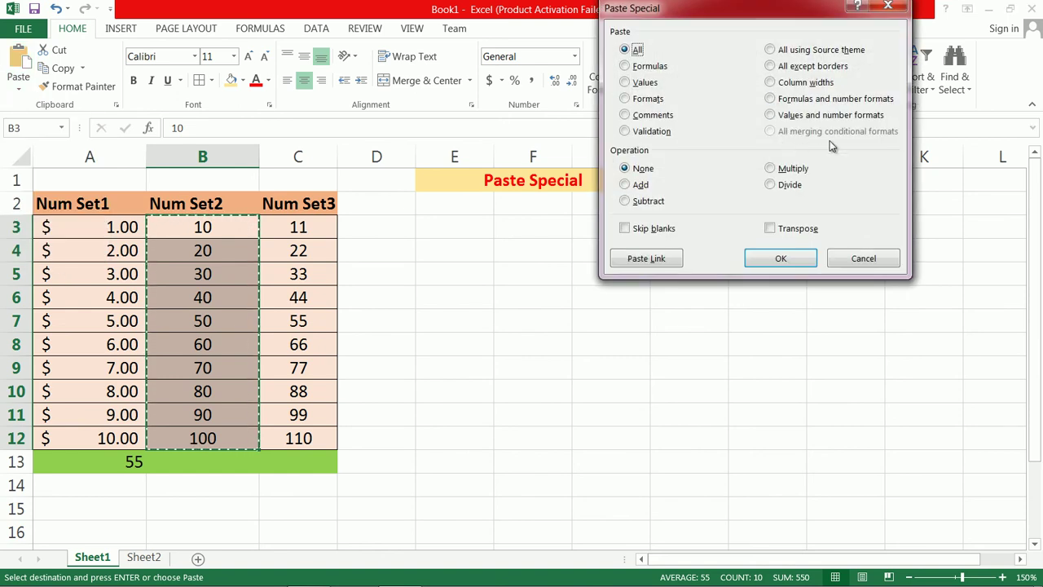
pyautogui.click(839, 259)
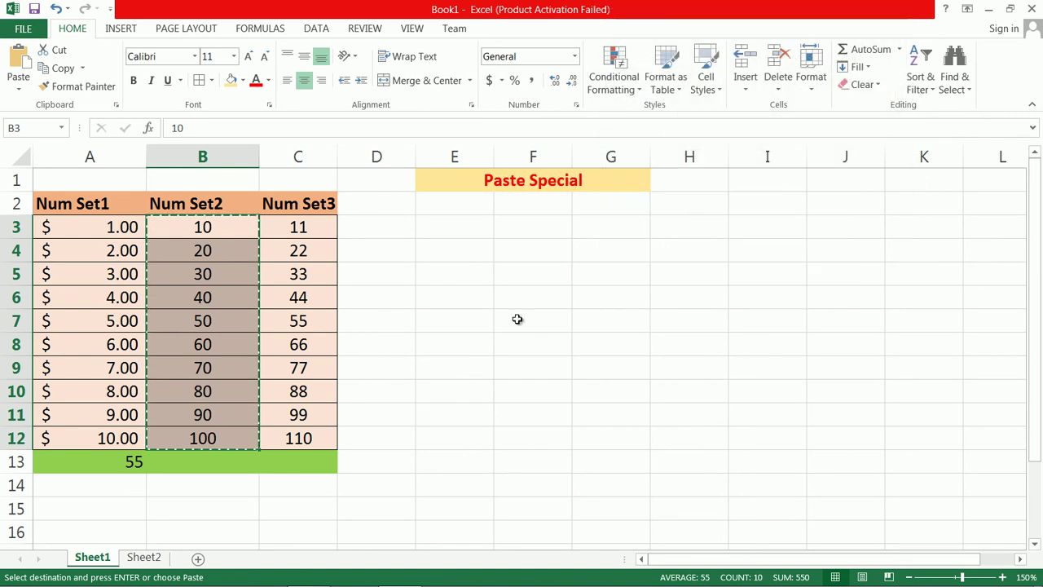
pyautogui.press('Escape')
# - Add a Less Than 50 conditional formatting rule to B3:B12 with Light Red Fill with Dark Red Text
pyautogui.moveTo(203, 230); pyautogui.dragTo(205, 440)
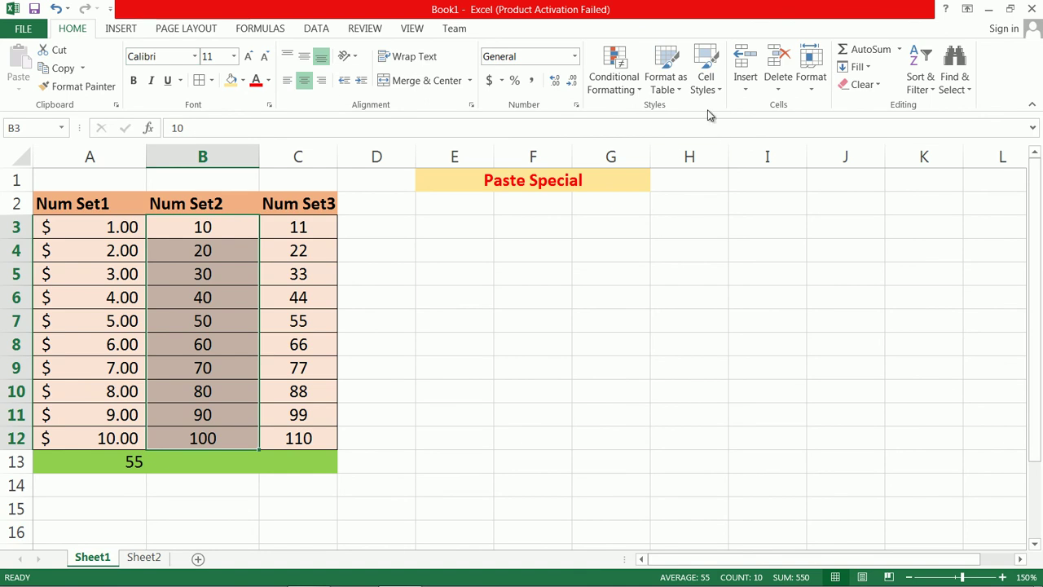
pyautogui.click(628, 88)
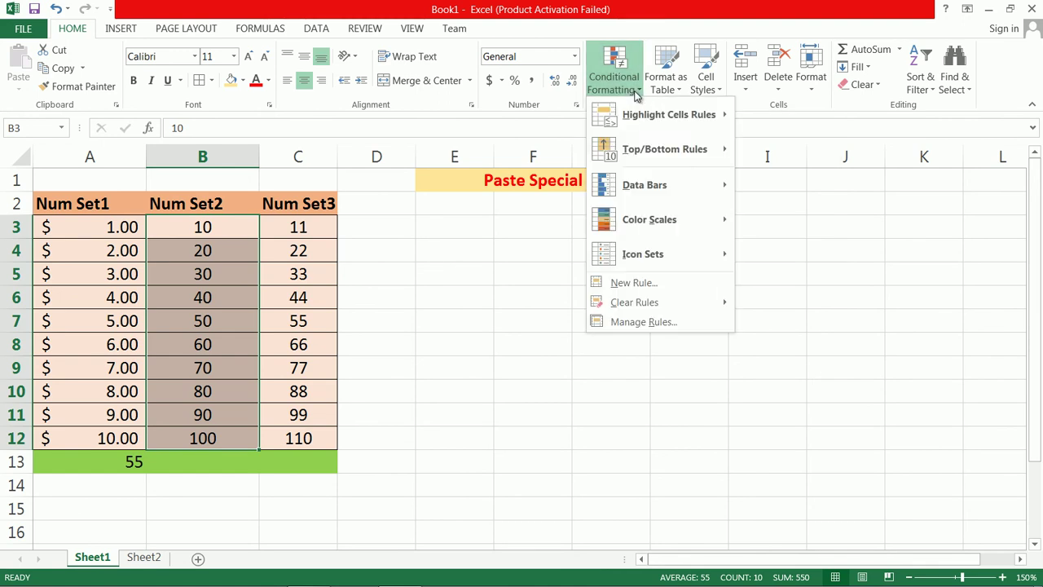
pyautogui.moveTo(657, 122)
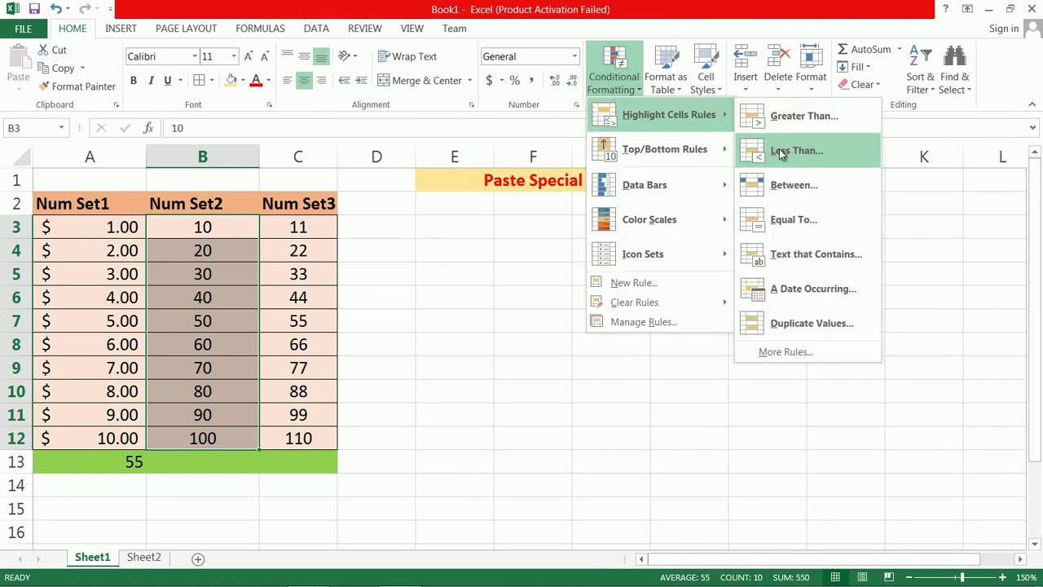
pyautogui.click(781, 152)
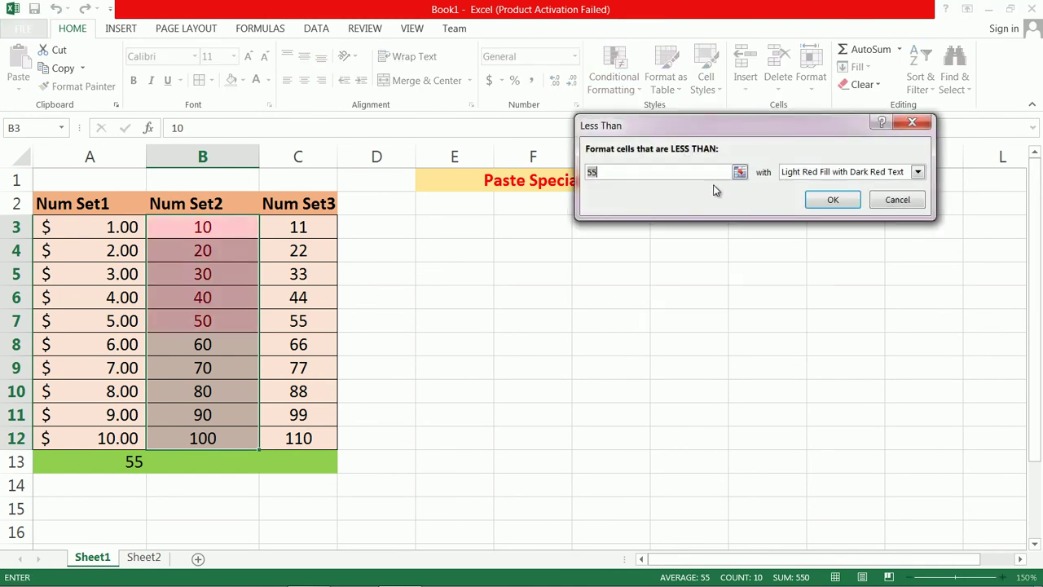
pyautogui.press('BackSpace')
pyautogui.press('BackSpace')
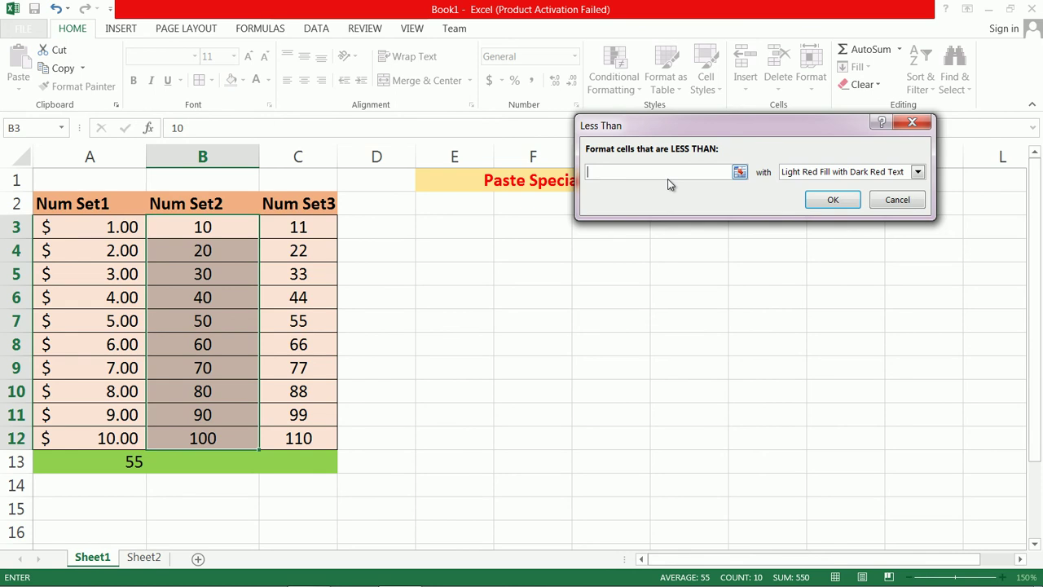
pyautogui.write('50')
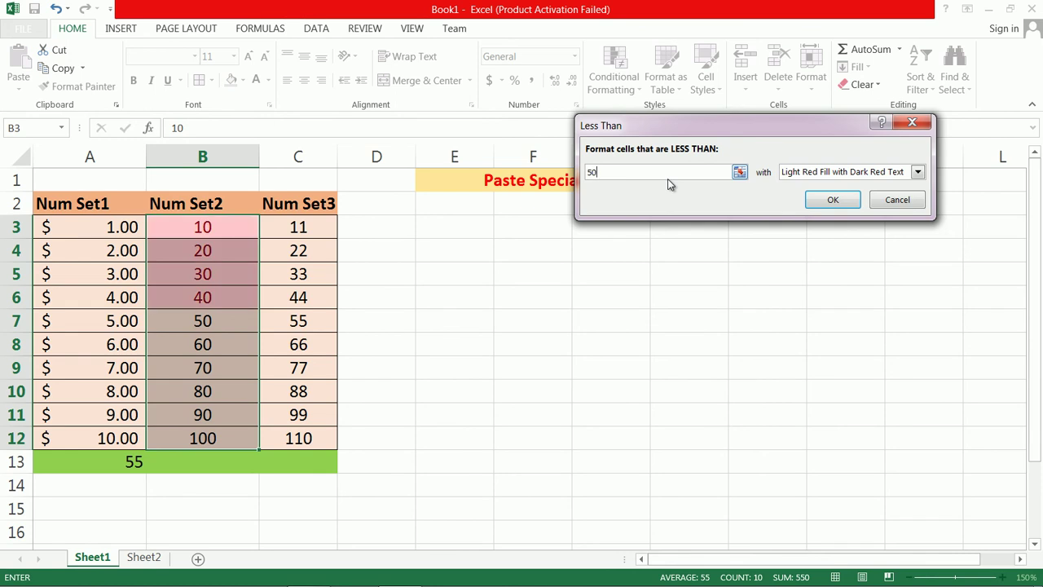
pyautogui.press('Return')
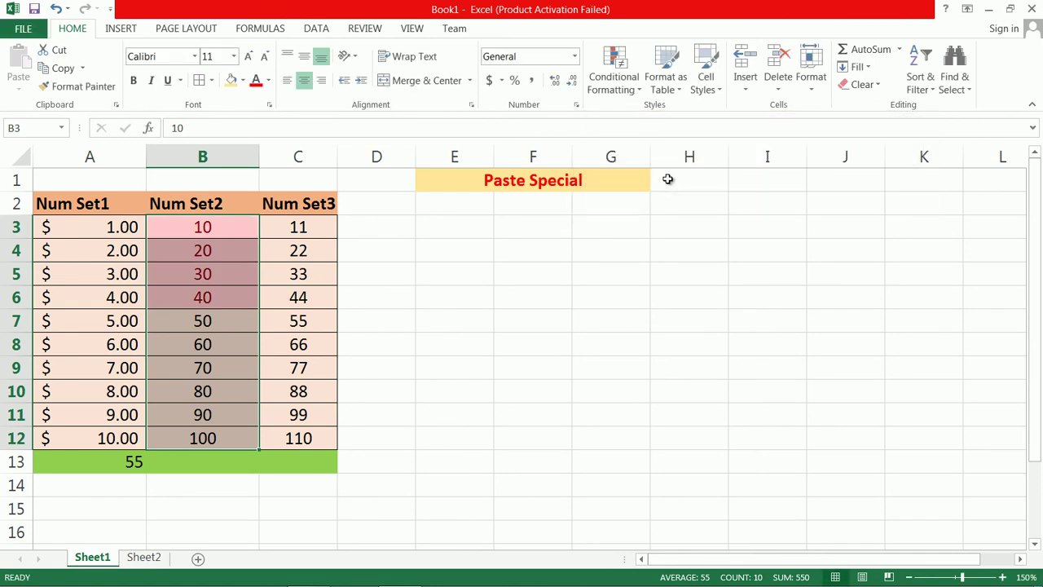
pyautogui.click(606, 277)
# - Copy B3:B12 and paste it at cell F3 using Paste Special with All merging conditional formats
pyautogui.moveTo(235, 226); pyautogui.dragTo(234, 442)
pyautogui.rightClick(244, 403)
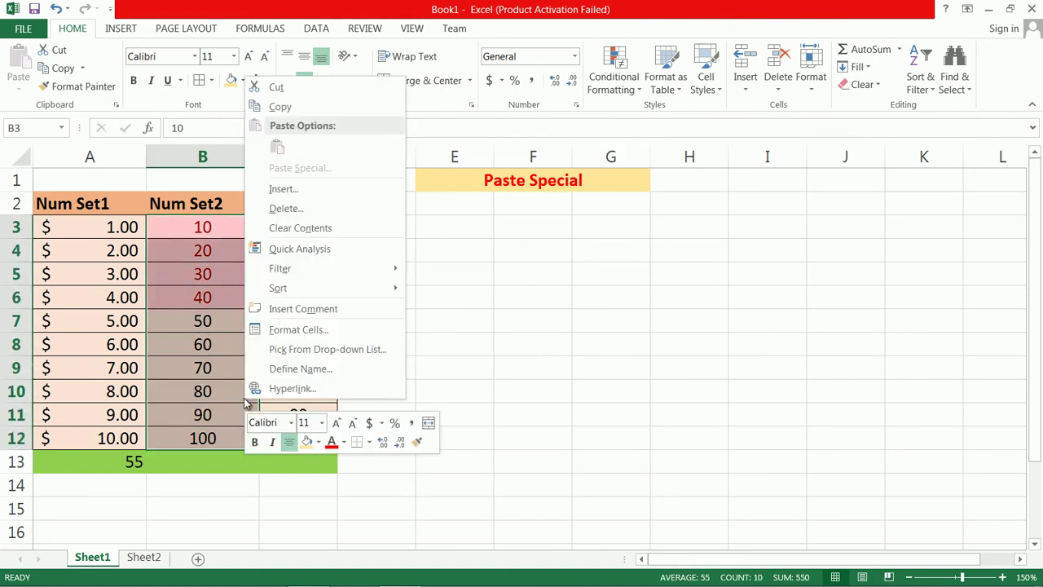
pyautogui.click(279, 107)
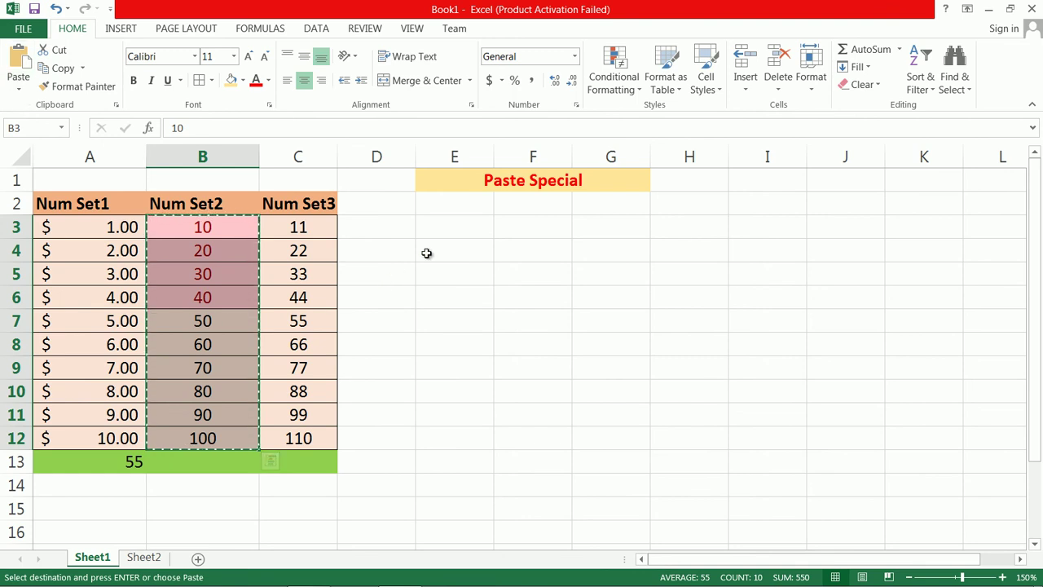
pyautogui.rightClick(518, 229)
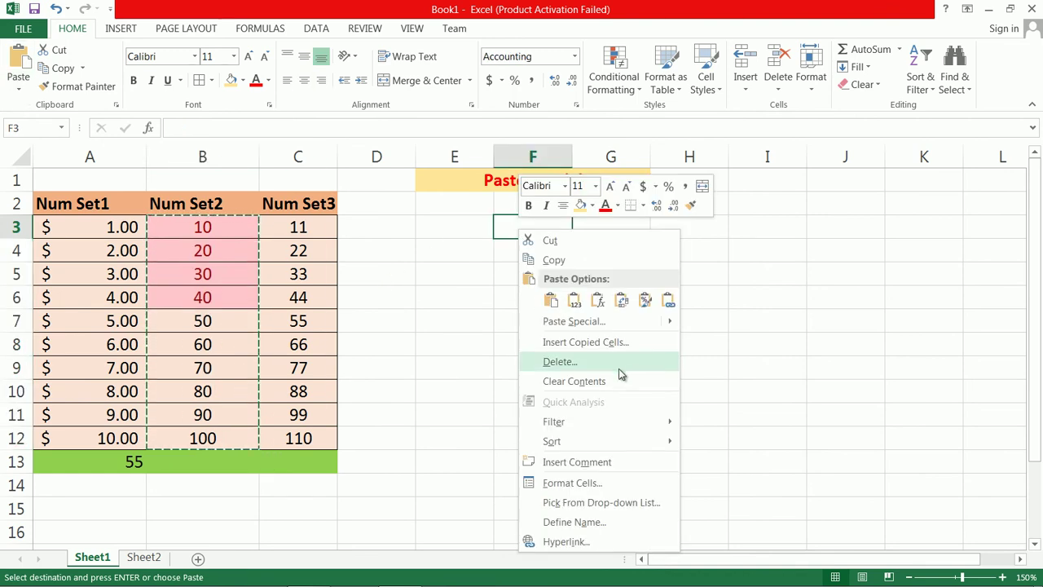
pyautogui.click(574, 299)
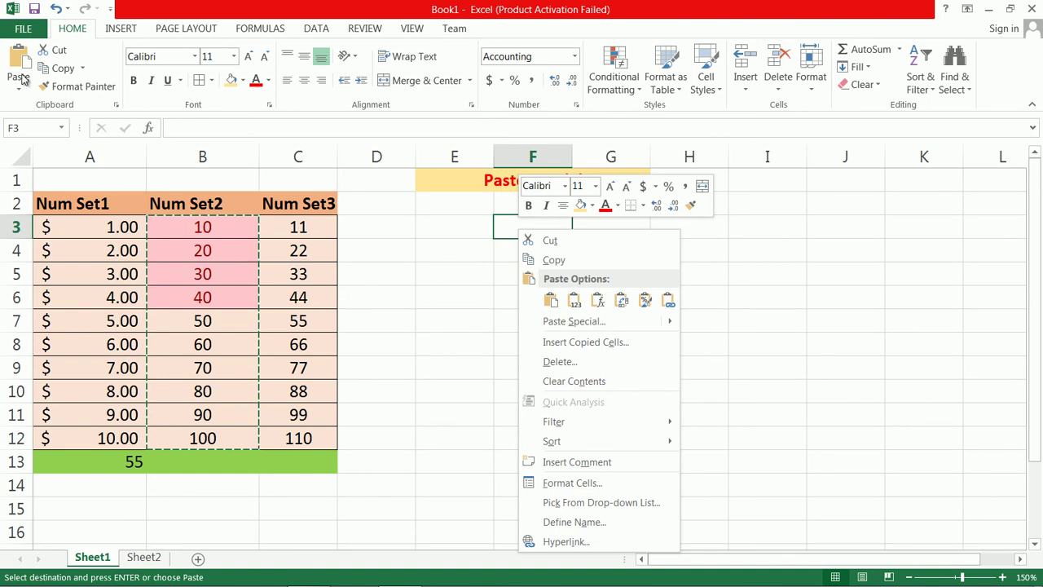
pyautogui.click(23, 78)
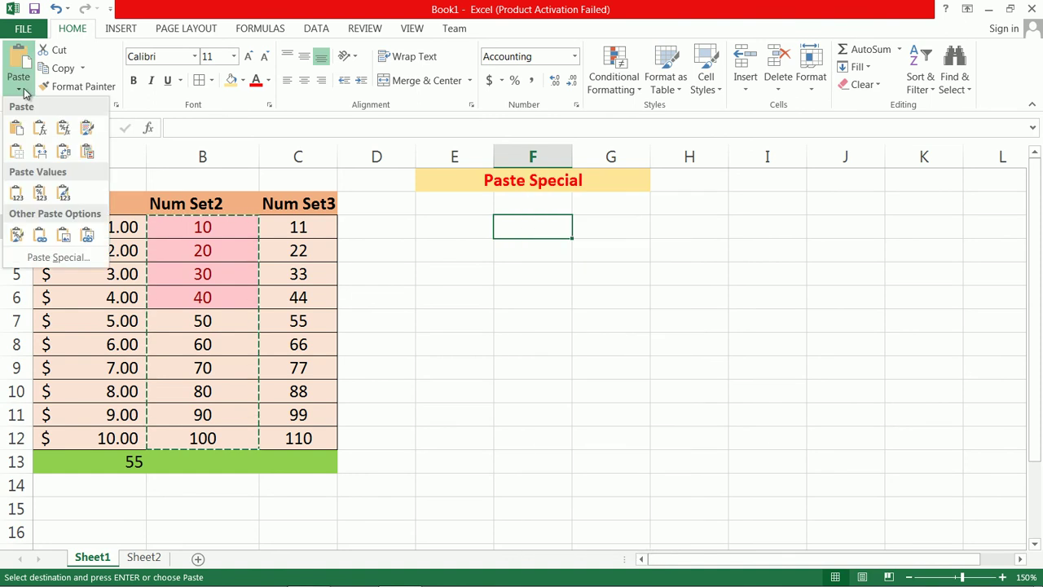
pyautogui.click(49, 259)
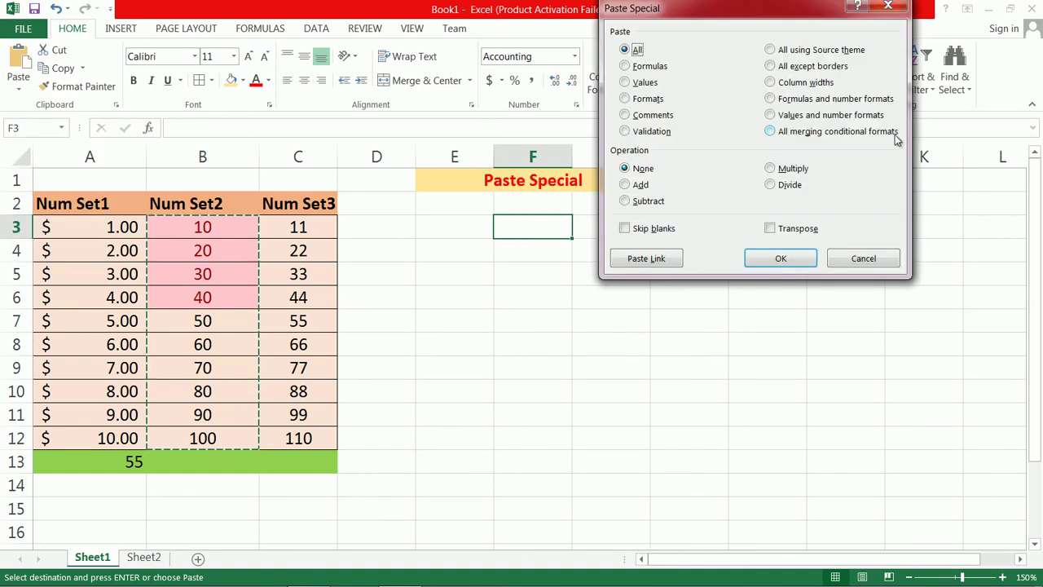
pyautogui.click(843, 135)
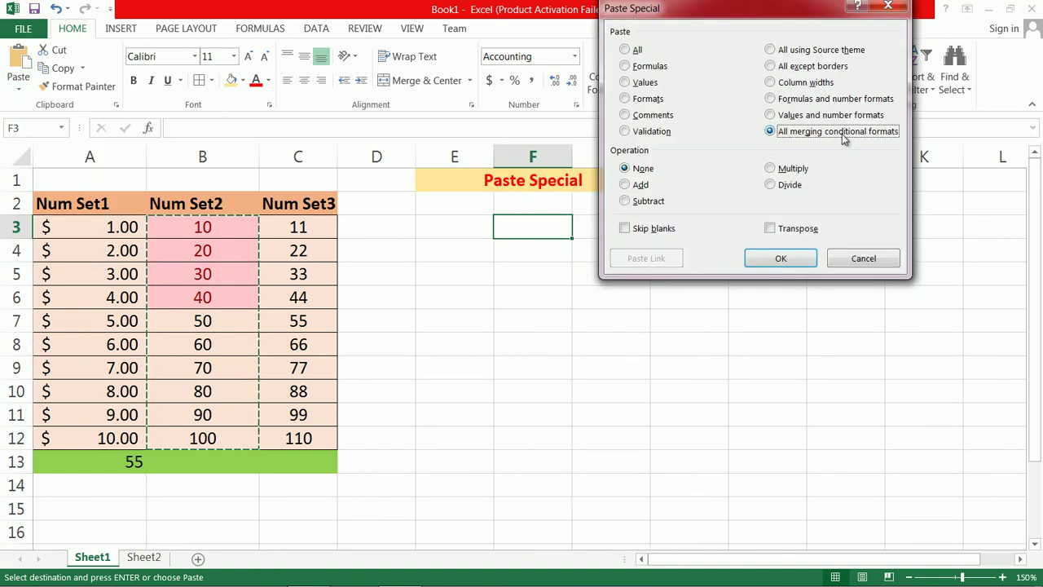
pyautogui.click(780, 258)
# - Change F8 to 20 and F11 to 24 to test the conditional formatting in the pasted column
pyautogui.click(553, 349)
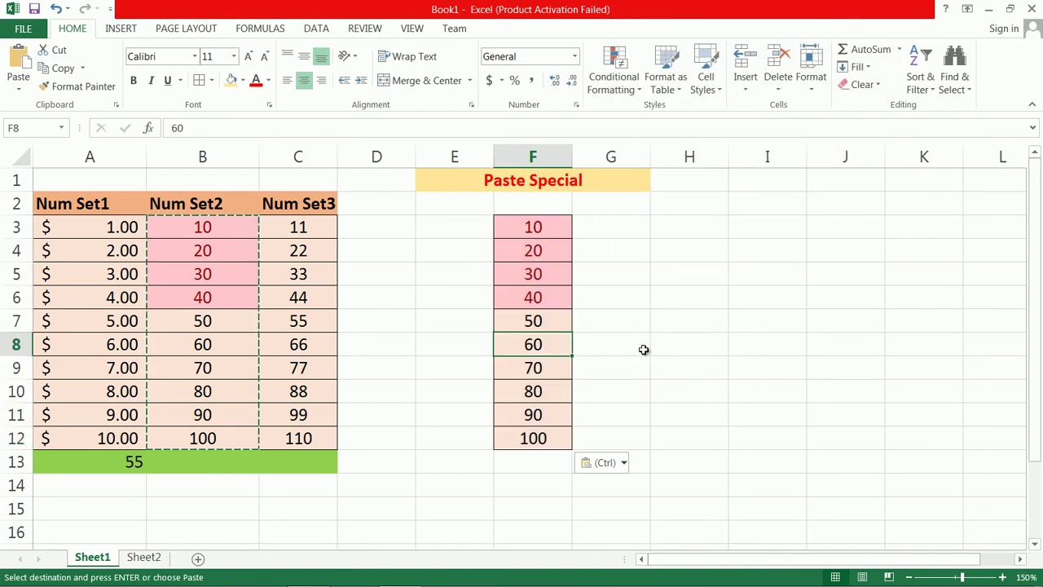
pyautogui.write('20')
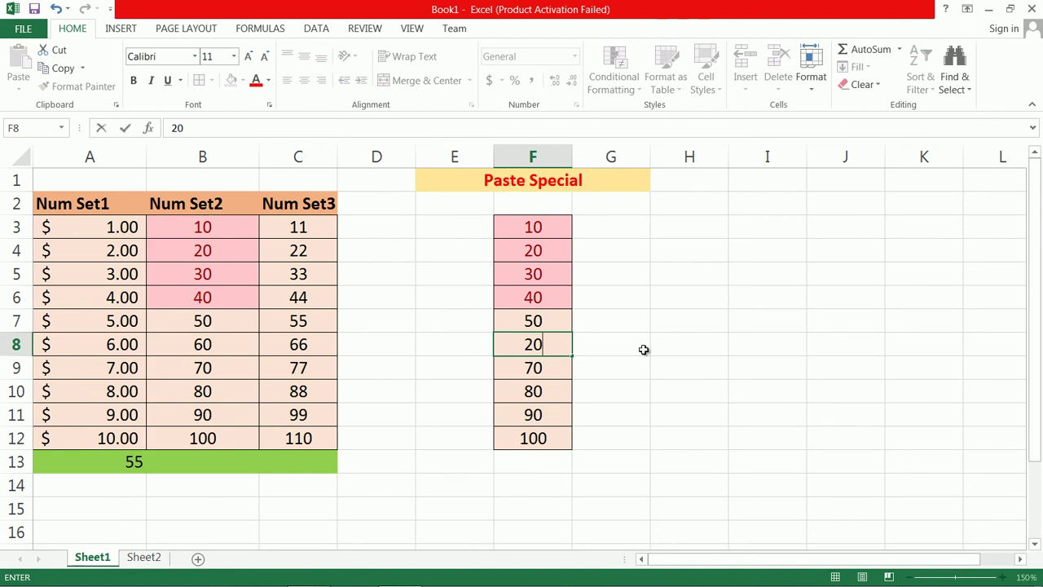
pyautogui.press('Return')
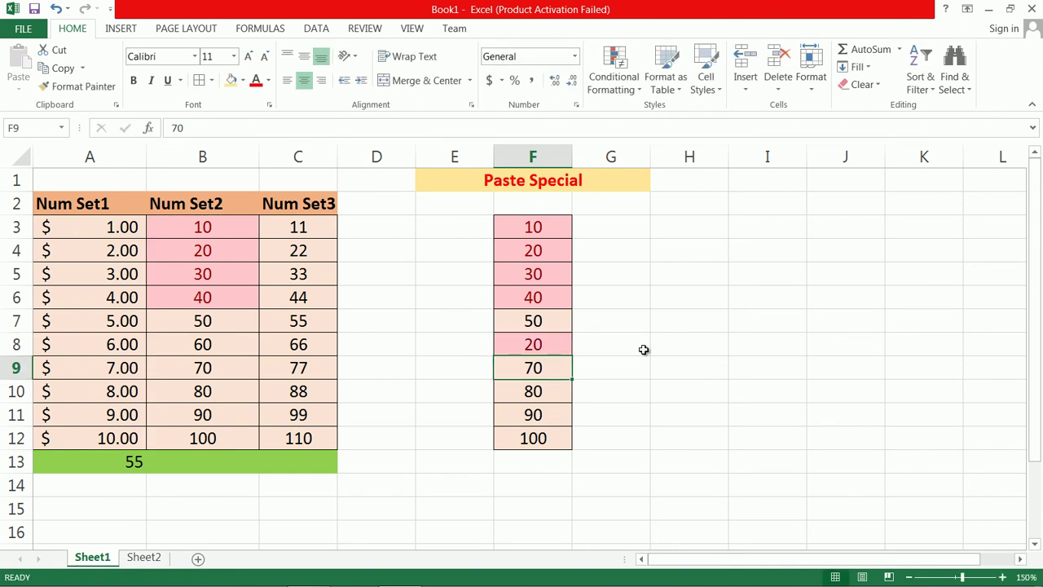
pyautogui.click(538, 415)
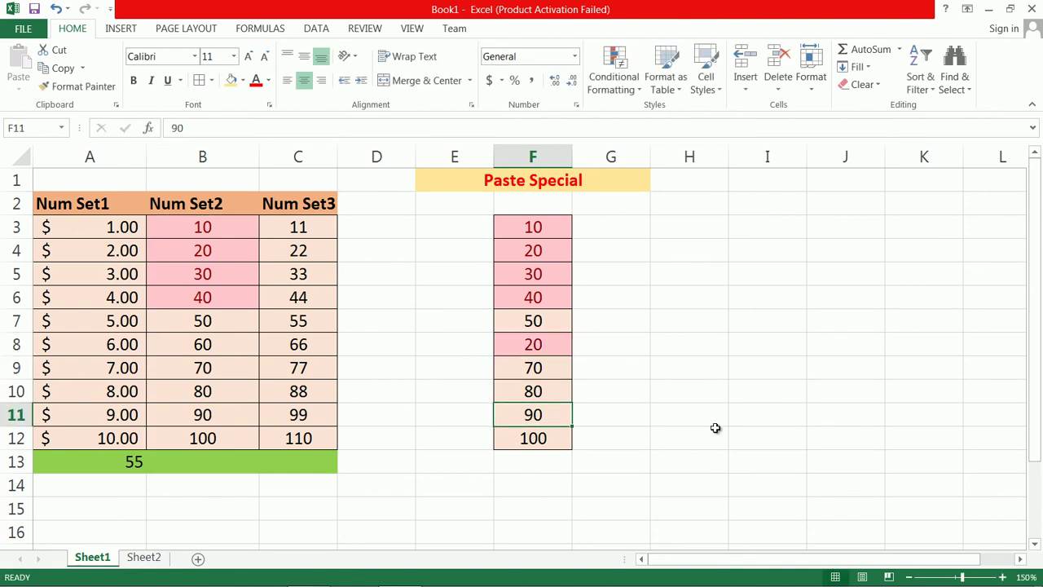
pyautogui.write('24')
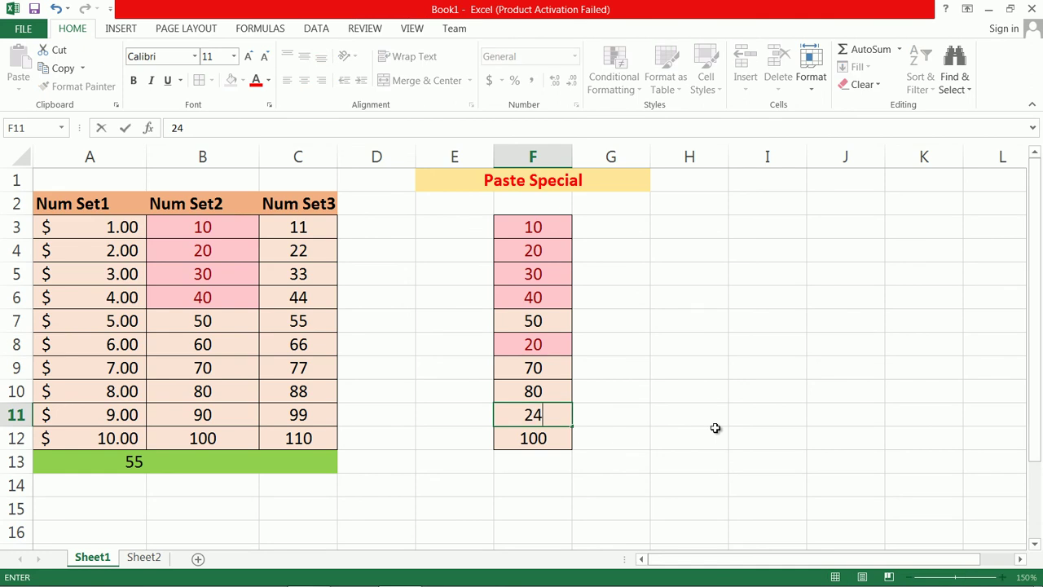
pyautogui.press('Return')
pyautogui.press('Up')
pyautogui.press('Up')
pyautogui.press('Up')
pyautogui.press('Up')
pyautogui.press('Up')
pyautogui.press('Up')
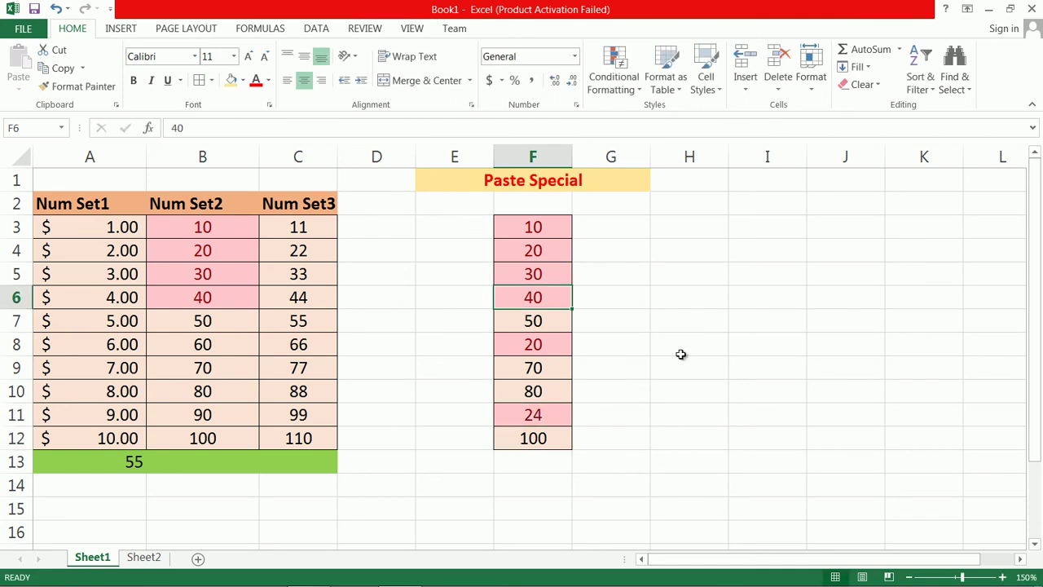
pyautogui.click(556, 413)
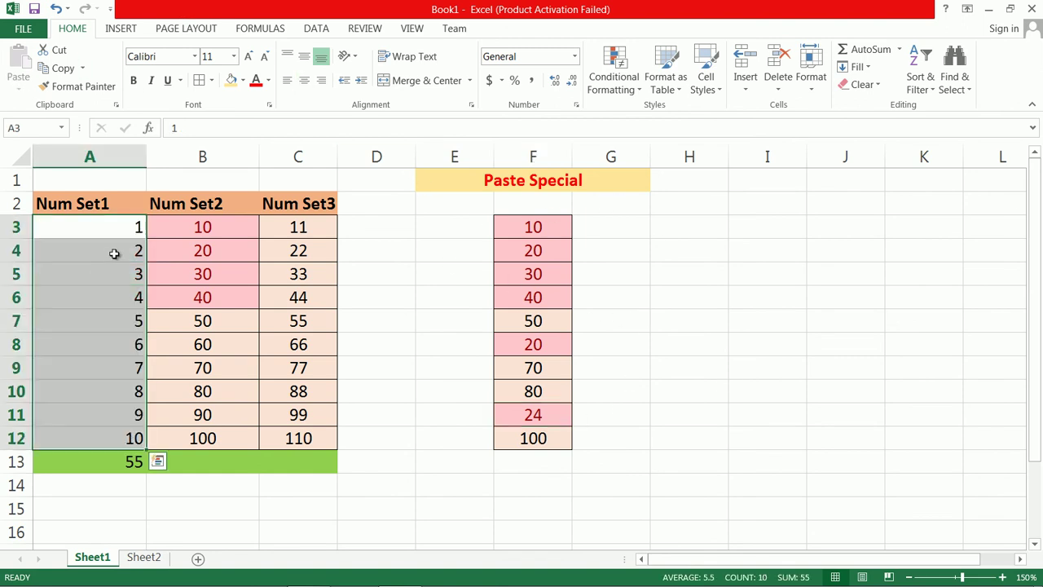
# - Copy the Num Set1 values in A3:A12 and paste them at cell I3
pyautogui.click(115, 253)
pyautogui.moveTo(117, 224); pyautogui.dragTo(126, 437)
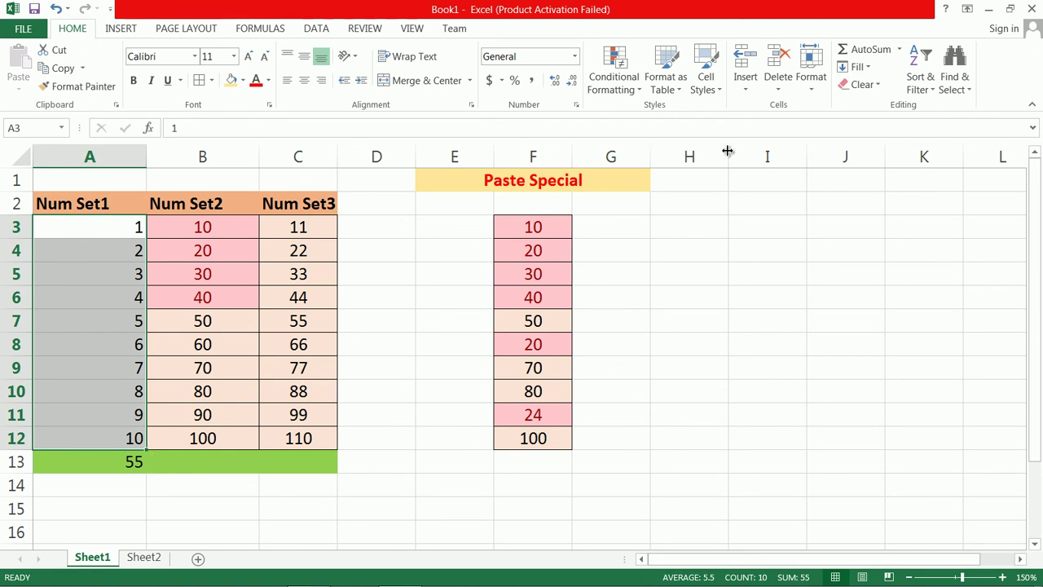
pyautogui.hotkey('ctrl', 'c')
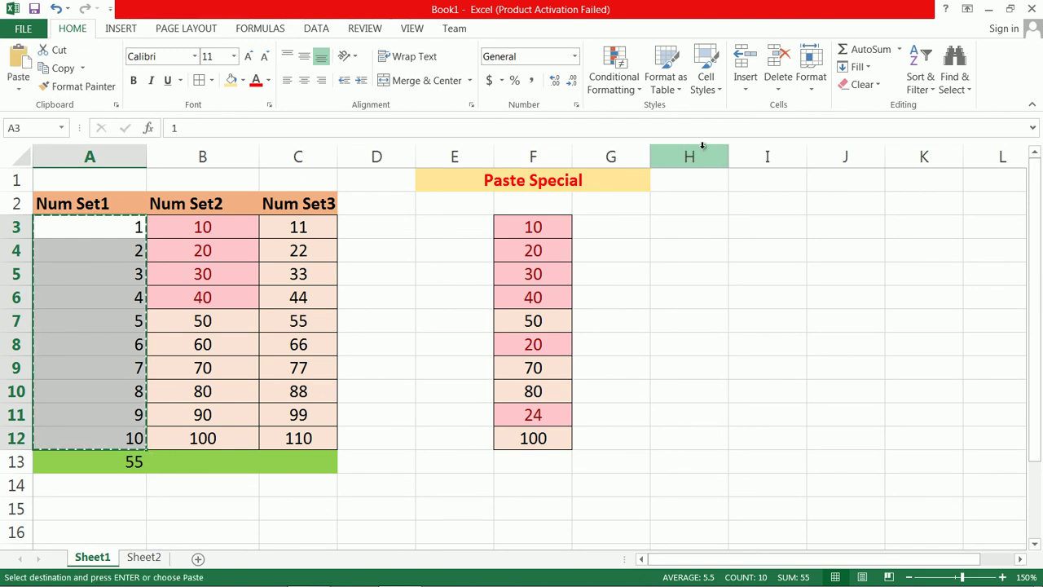
pyautogui.click(750, 232)
pyautogui.hotkey('ctrl', 'v')
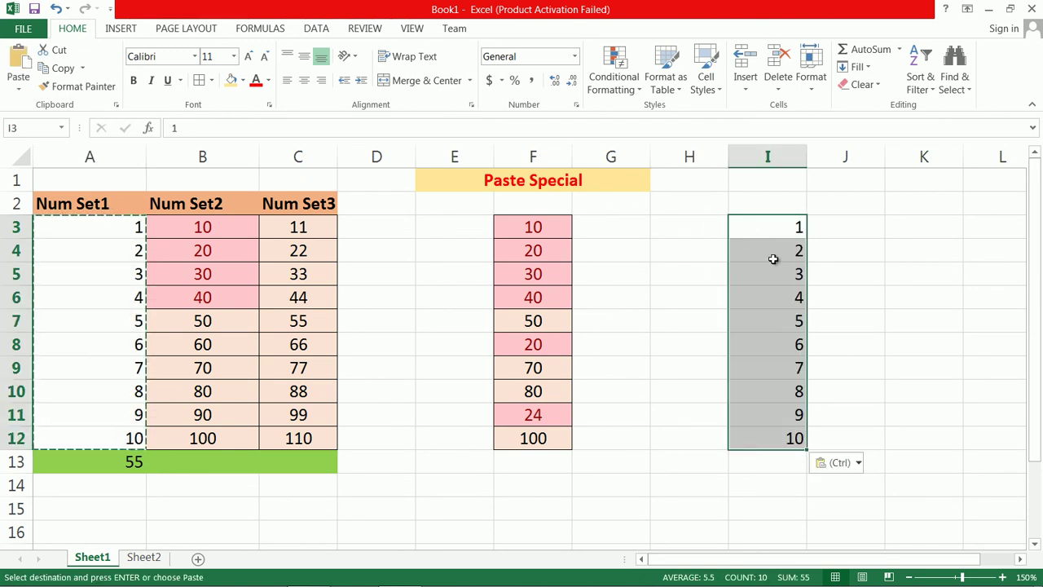
pyautogui.click(900, 263)
# - Add the copied Num Set1 values from A3:A12 to I3:I12 using Paste Special with the Add operation
pyautogui.moveTo(772, 232); pyautogui.dragTo(785, 440)
pyautogui.click(120, 245)
pyautogui.moveTo(123, 225); pyautogui.dragTo(124, 438)
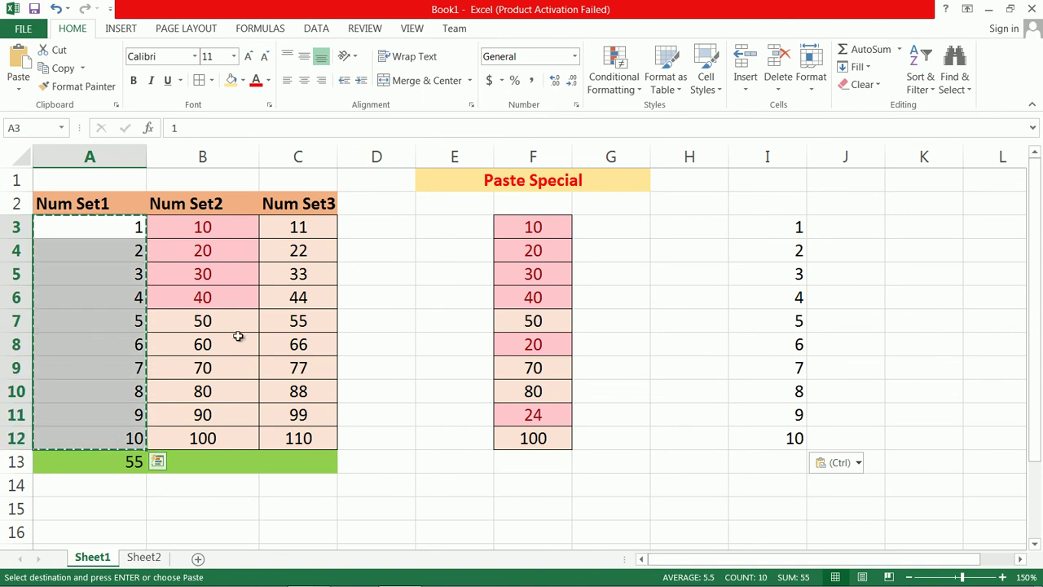
pyautogui.moveTo(778, 238); pyautogui.dragTo(767, 446)
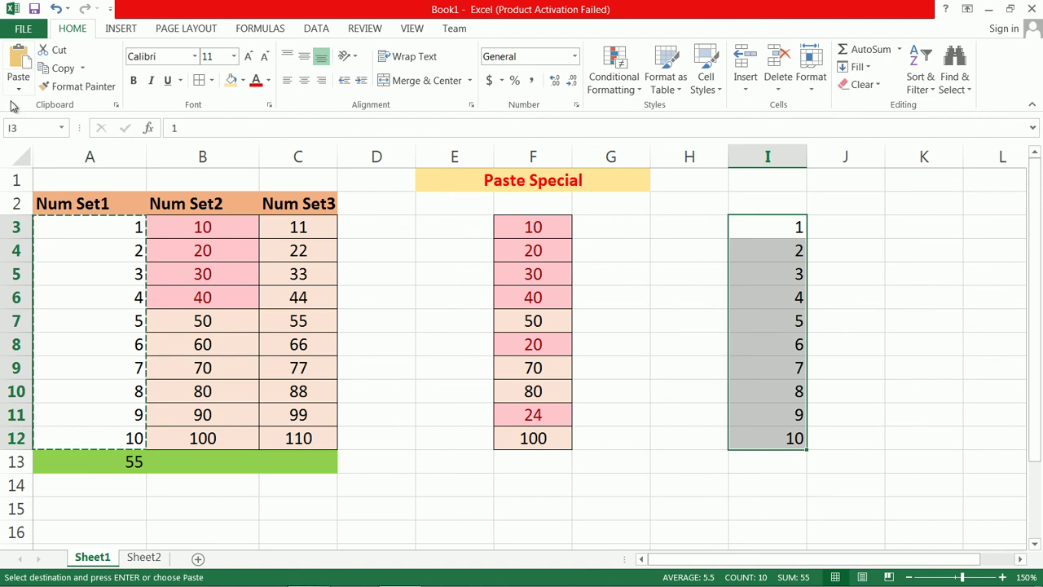
pyautogui.click(19, 88)
pyautogui.click(61, 257)
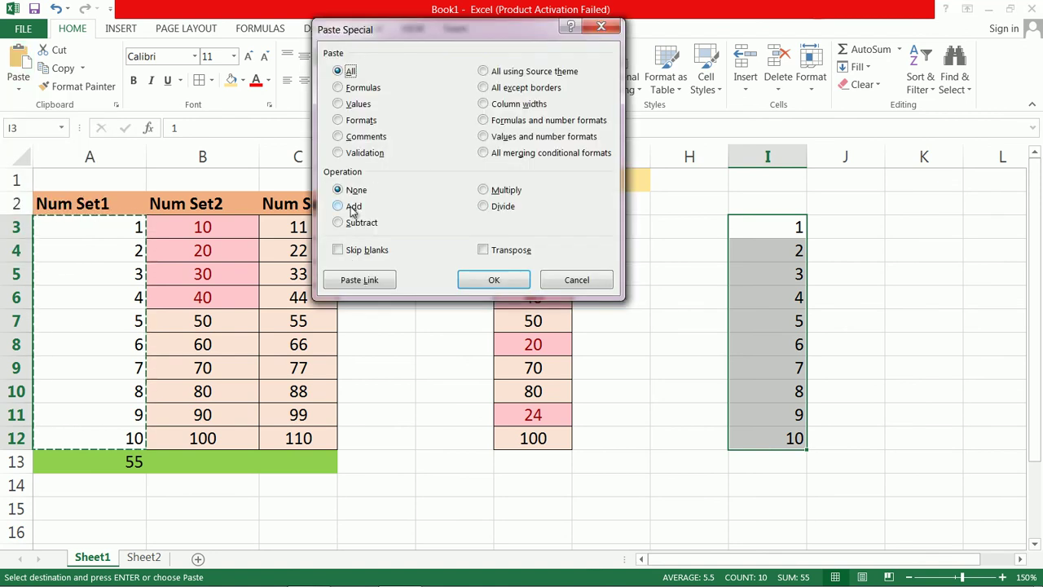
pyautogui.click(351, 208)
pyautogui.click(474, 279)
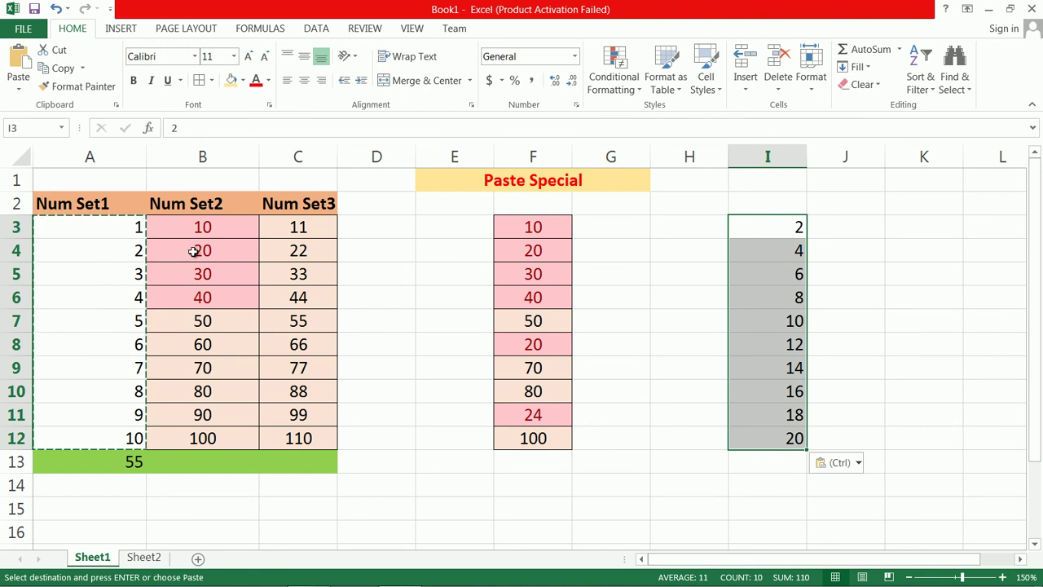
# - Copy the Num Set3 values in C3:C12 and subtract them from I3:I12 using Paste Special with the Subtract operation
pyautogui.press('Escape')
pyautogui.moveTo(201, 228); pyautogui.dragTo(226, 321)
pyautogui.moveTo(291, 226); pyautogui.dragTo(319, 438)
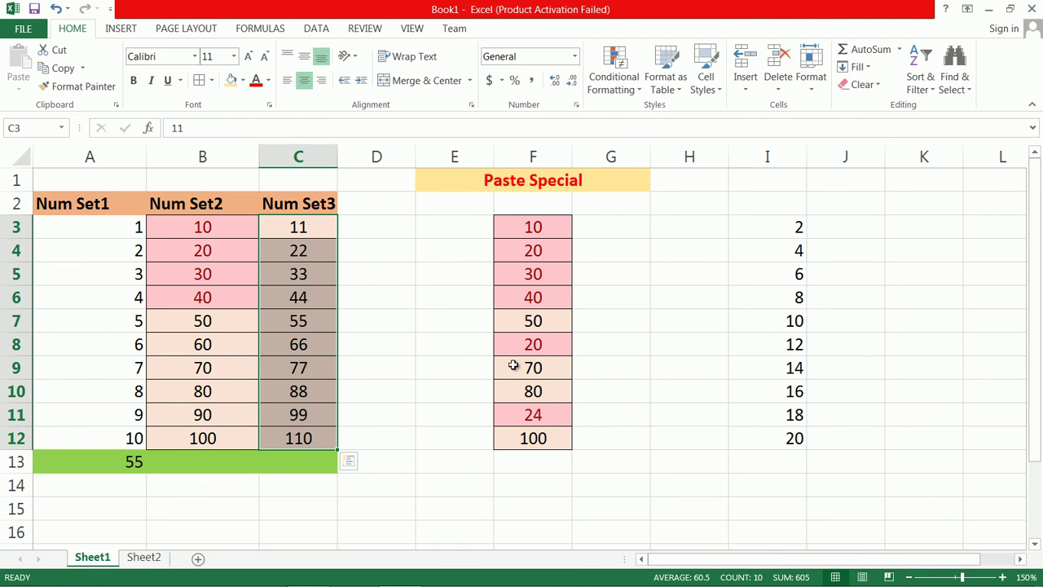
pyautogui.hotkey('ctrl', 'c')
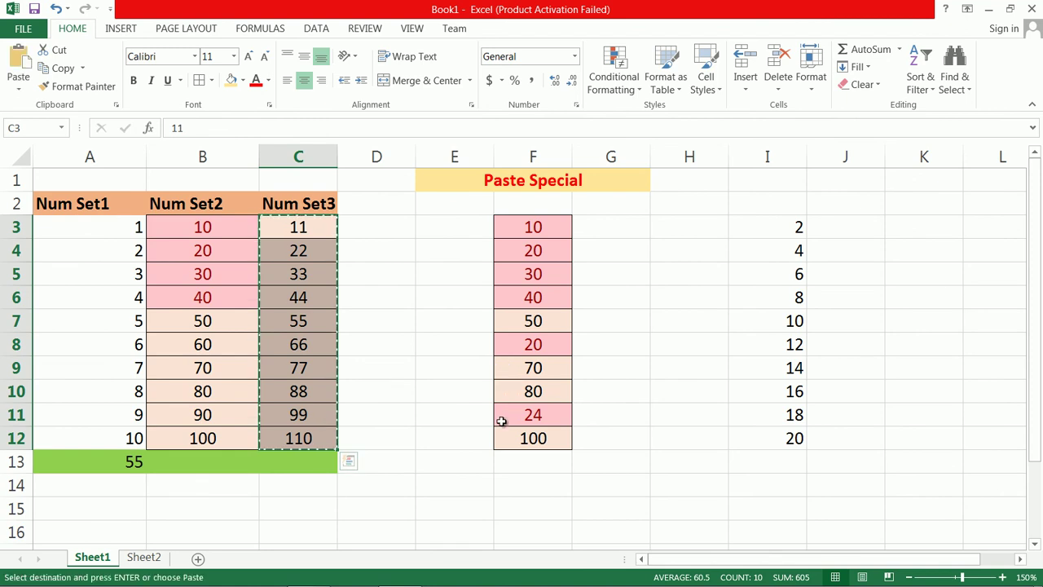
pyautogui.moveTo(753, 225); pyautogui.dragTo(757, 435)
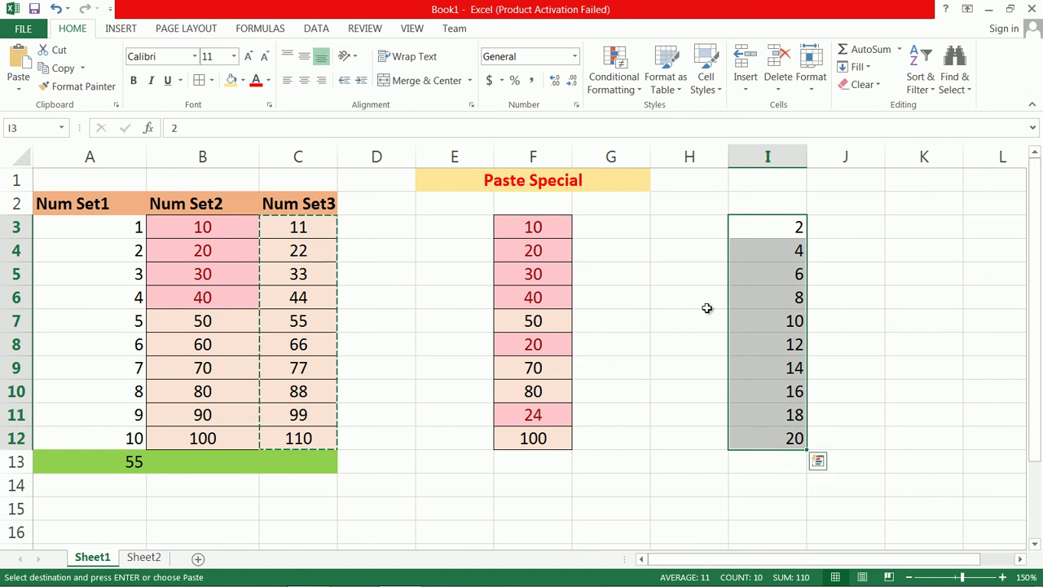
pyautogui.click(17, 86)
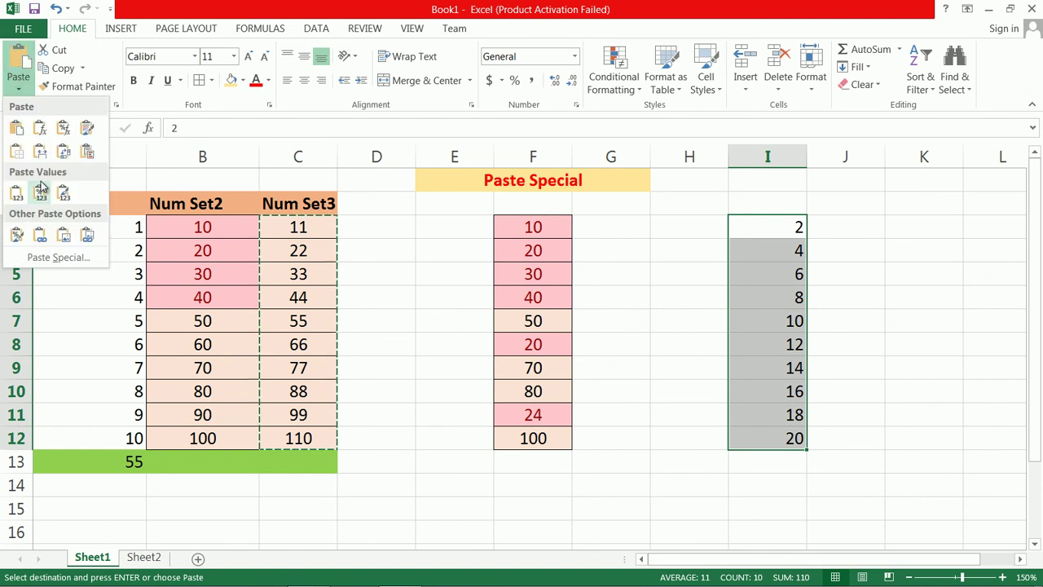
pyautogui.click(54, 257)
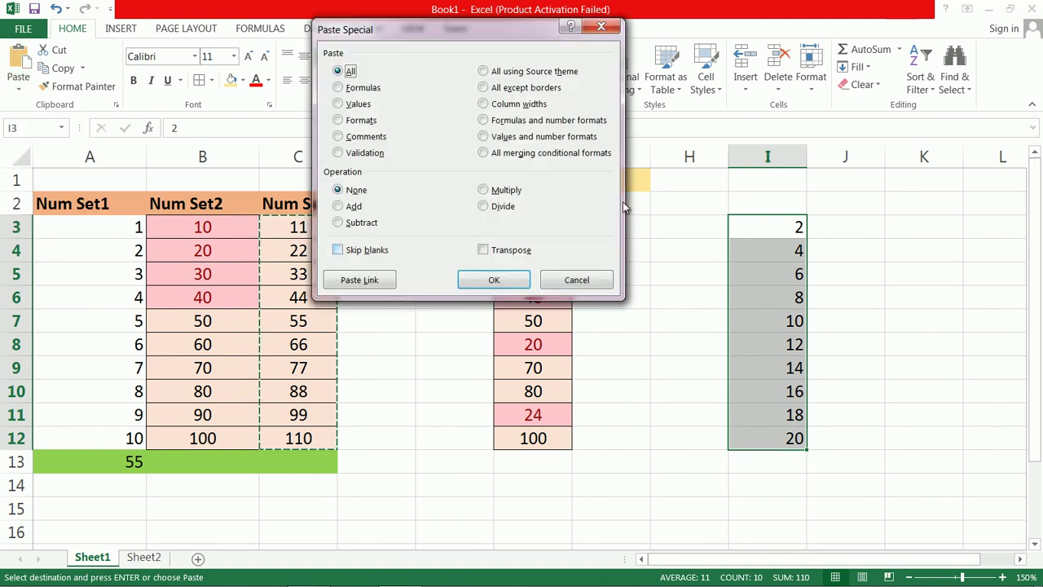
pyautogui.click(367, 226)
pyautogui.click(480, 279)
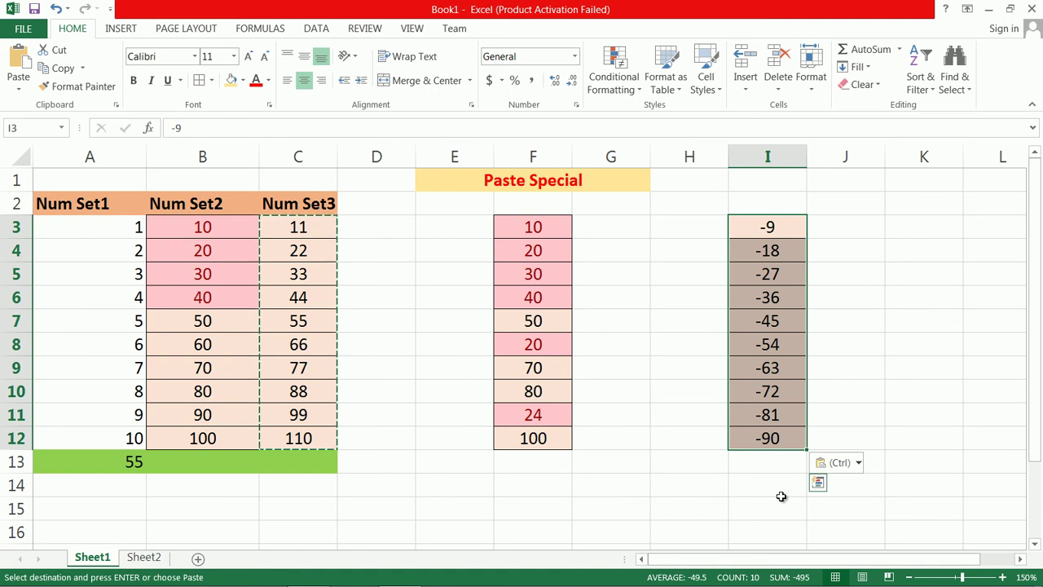
pyautogui.click(858, 463)
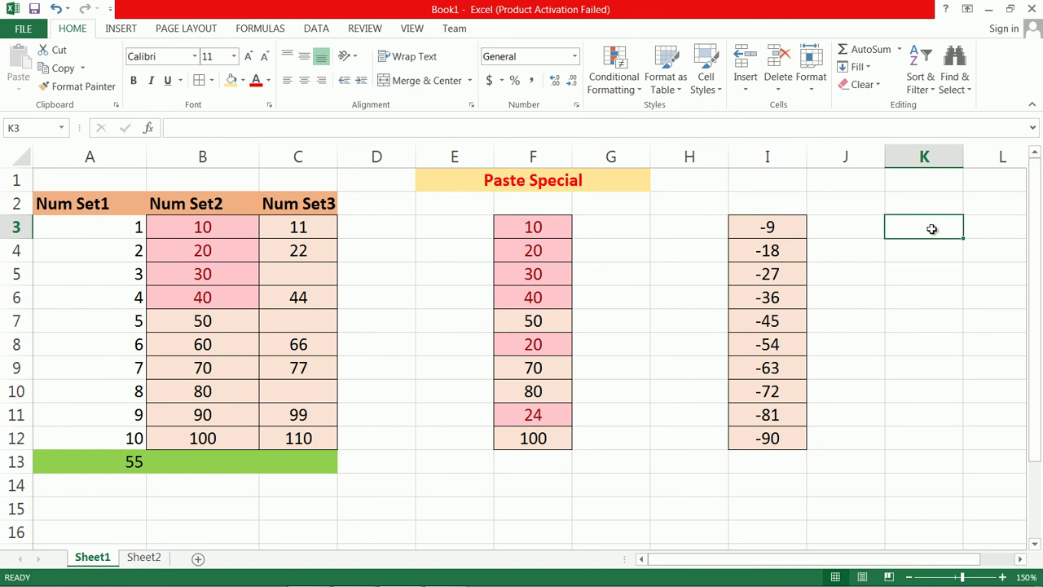
# - Enter 111, 222, 333, 444 and 555 in cells K3 to K7
pyautogui.write('111')
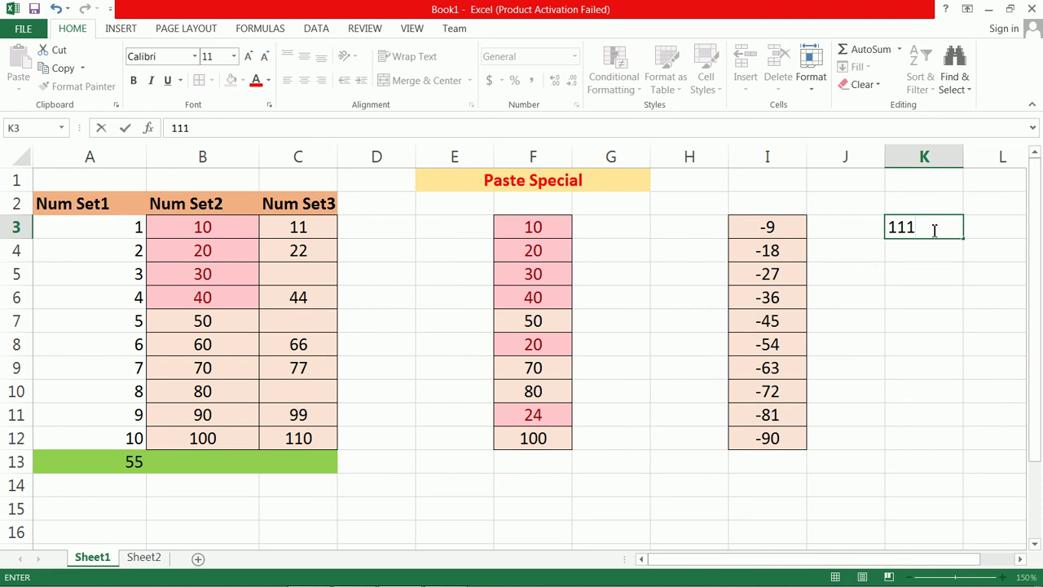
pyautogui.press('Return')
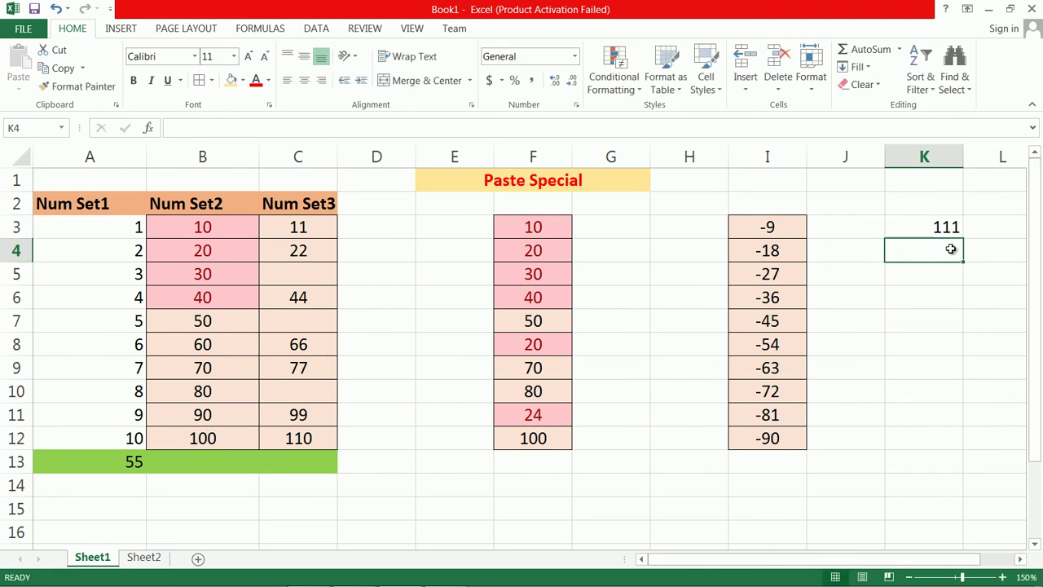
pyautogui.write('222')
pyautogui.press('Return')
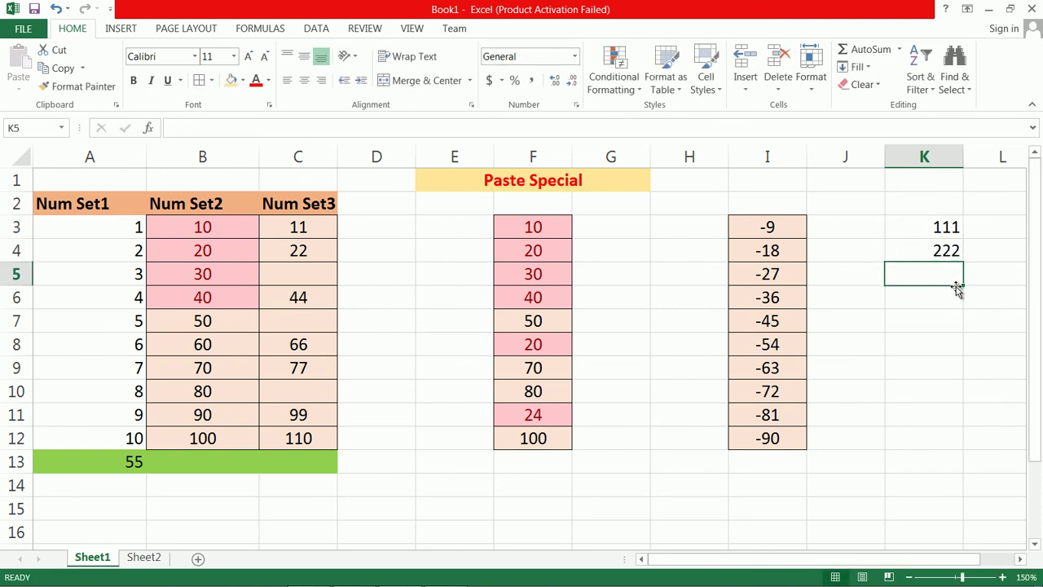
pyautogui.write('333')
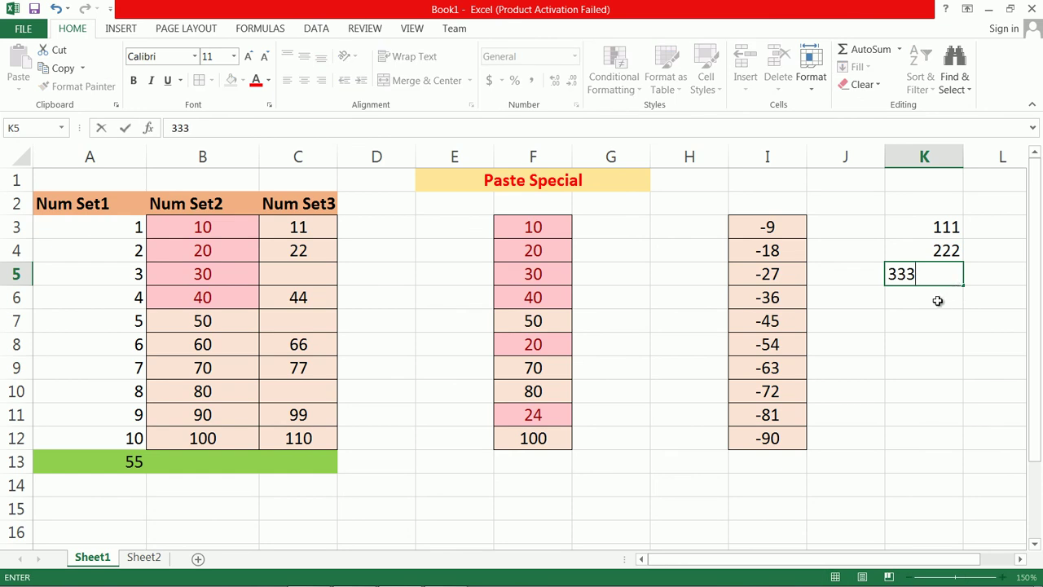
pyautogui.press('Return')
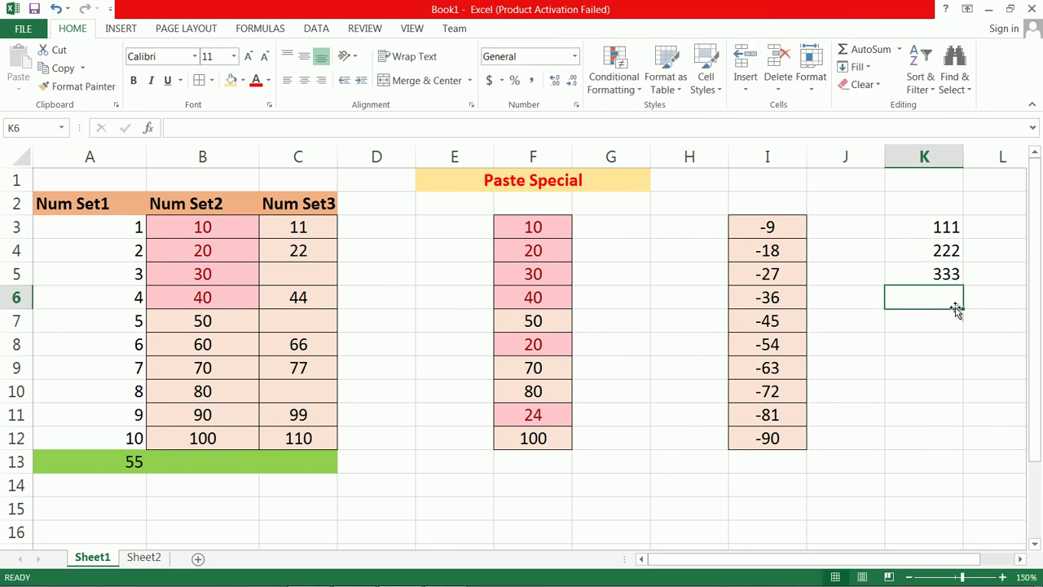
pyautogui.write('444')
pyautogui.press('Return')
pyautogui.write('555')
pyautogui.press('Return')
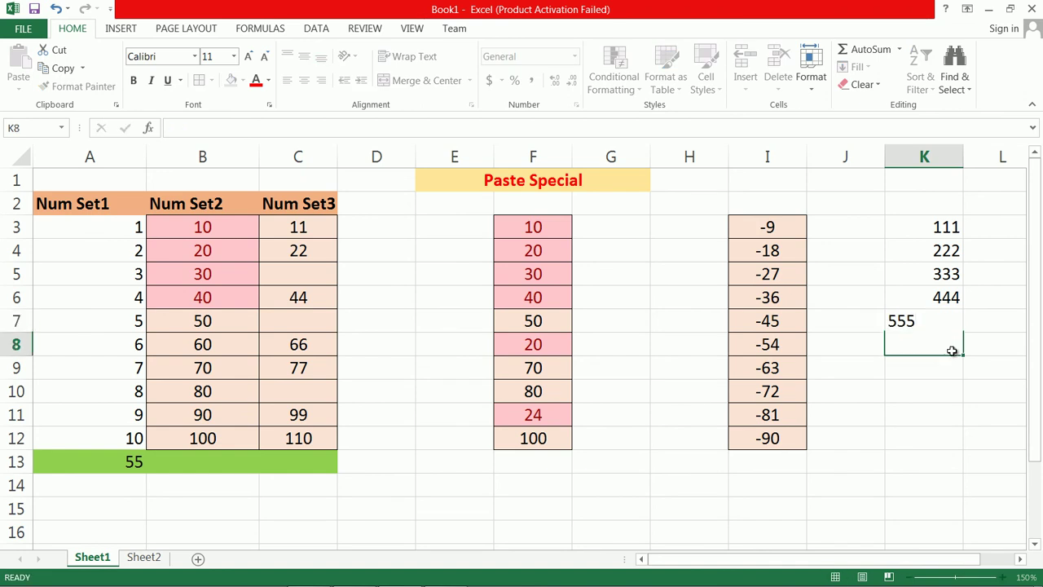
# - Copy C3:C7 onto K3:K7, trying a normal paste before using Paste Special with Skip blanks
pyautogui.moveTo(319, 228); pyautogui.dragTo(328, 317)
pyautogui.hotkey('ctrl', 'c')
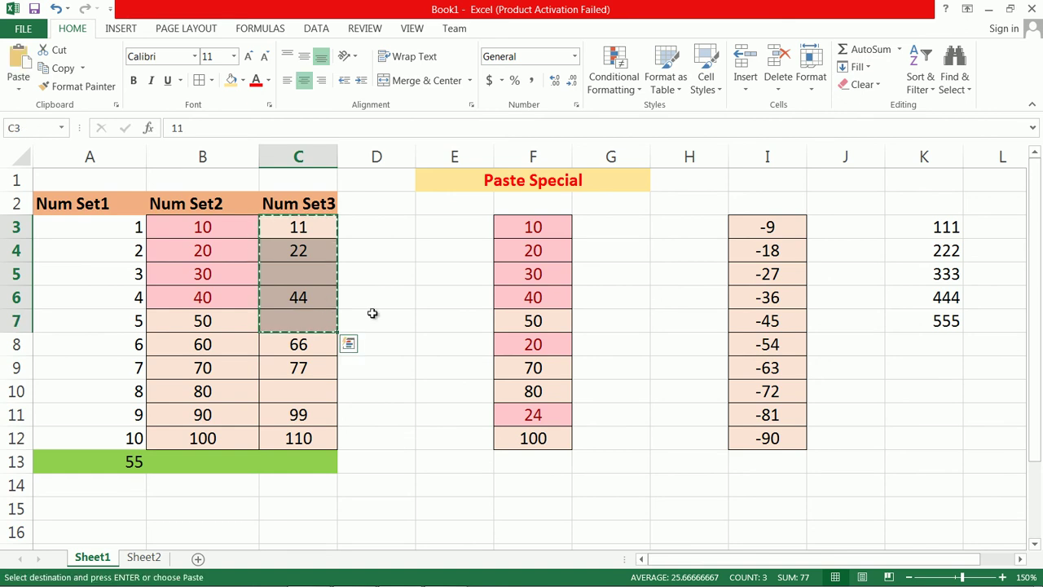
pyautogui.moveTo(929, 234); pyautogui.dragTo(929, 322)
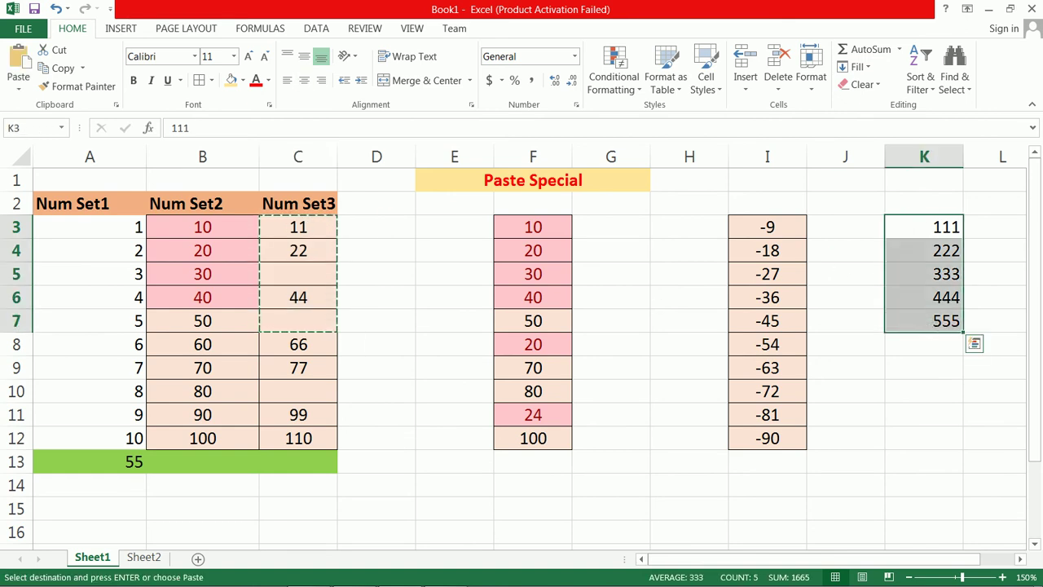
pyautogui.hotkey('ctrl', 'v')
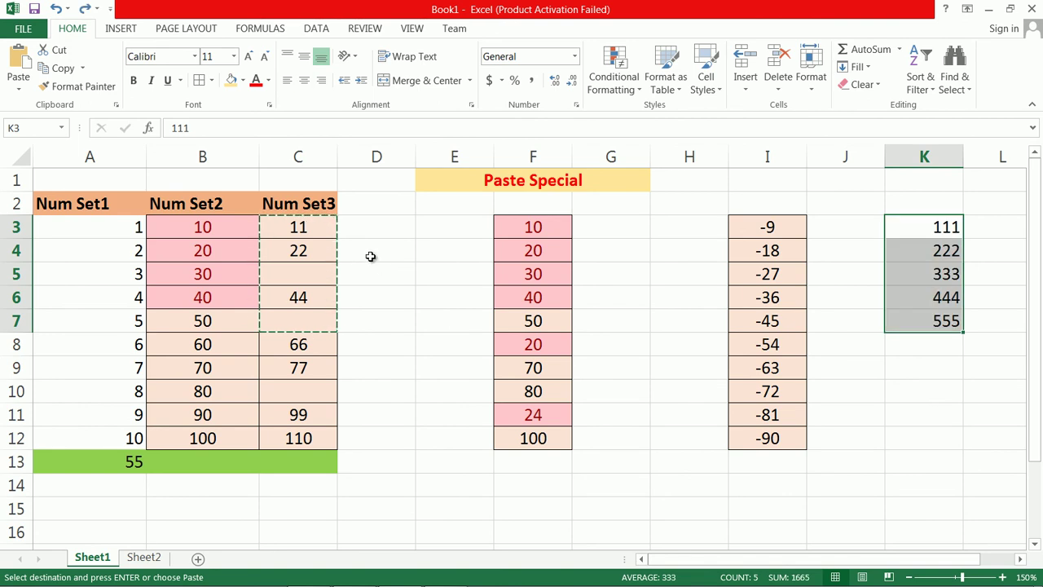
pyautogui.click(18, 85)
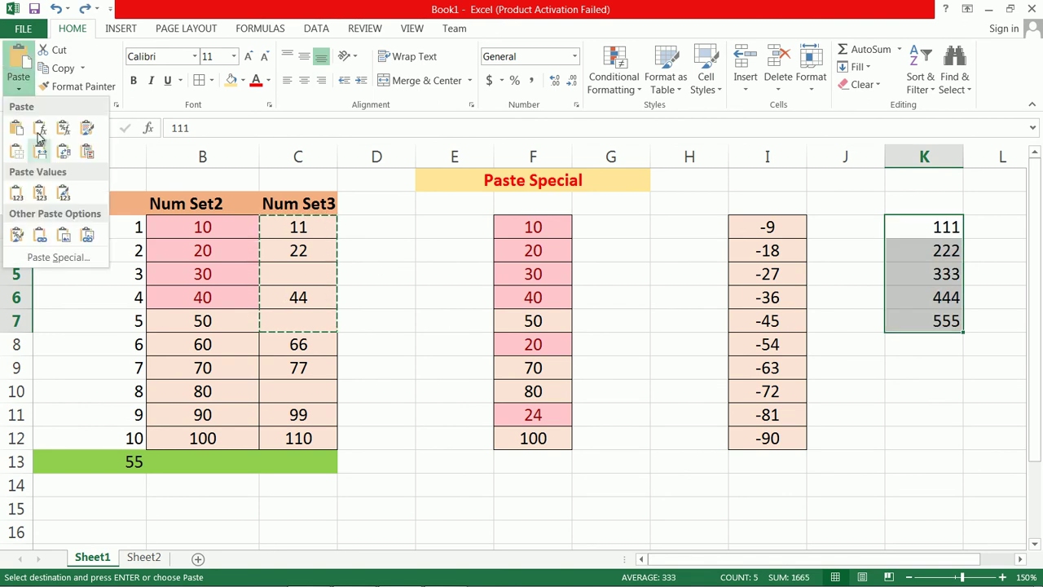
pyautogui.click(55, 258)
pyautogui.click(340, 252)
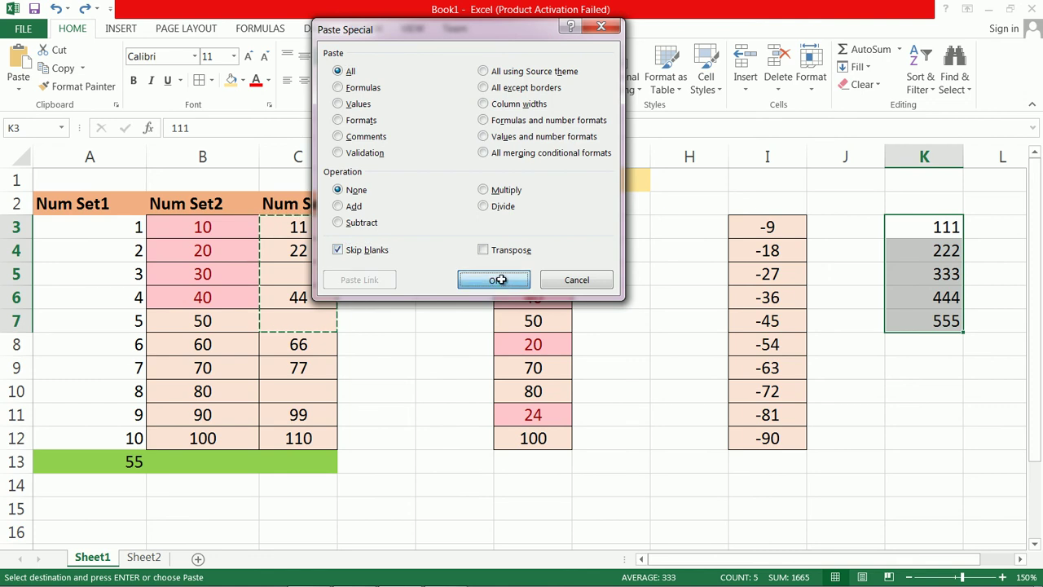
pyautogui.click(503, 283)
# - Compare cells K5 and K7 in the pasted column with the blank source cells C5 and C7
pyautogui.click(942, 279)
pyautogui.click(950, 344)
pyautogui.click(946, 280)
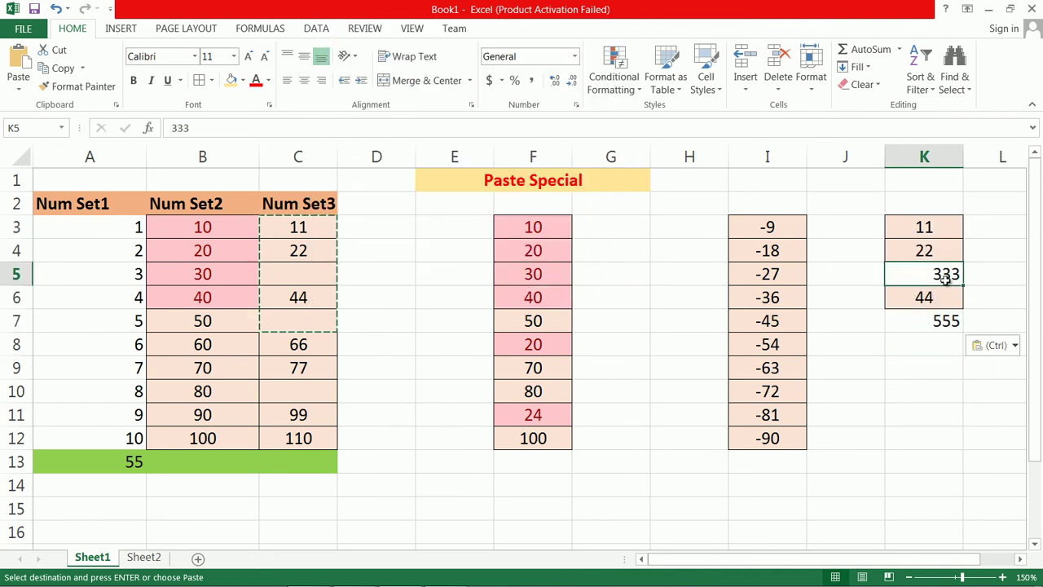
pyautogui.click(953, 321)
pyautogui.click(945, 276)
pyautogui.click(299, 275)
pyautogui.click(314, 319)
pyautogui.click(311, 273)
pyautogui.click(326, 318)
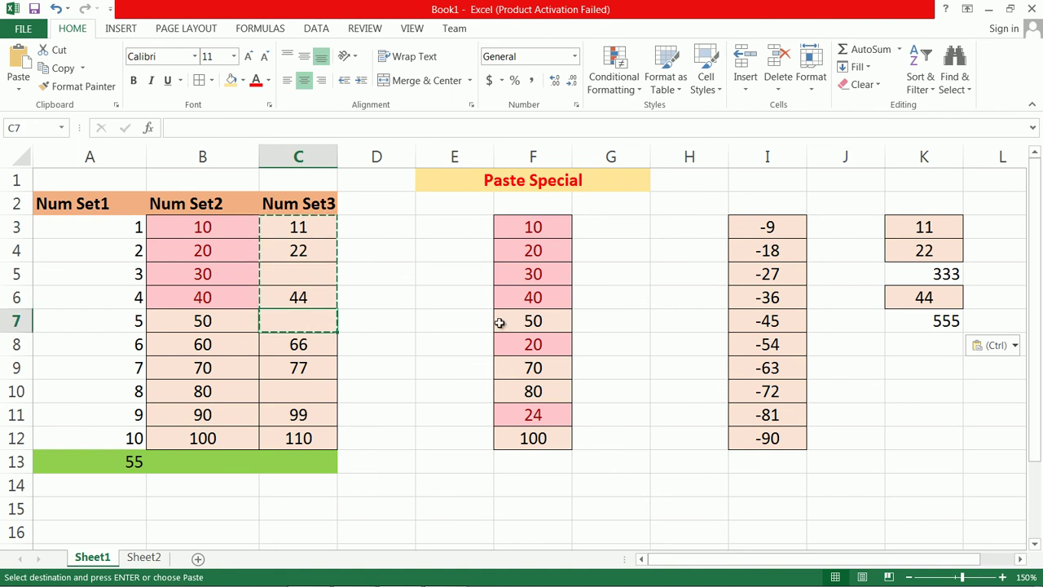
pyautogui.click(469, 316)
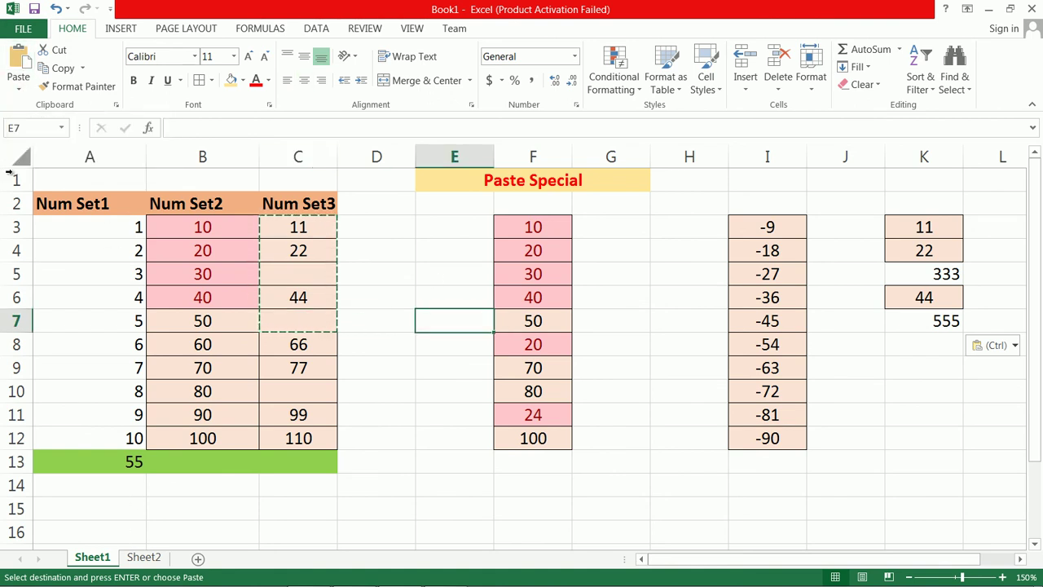
pyautogui.moveTo(122, 203); pyautogui.dragTo(209, 295)
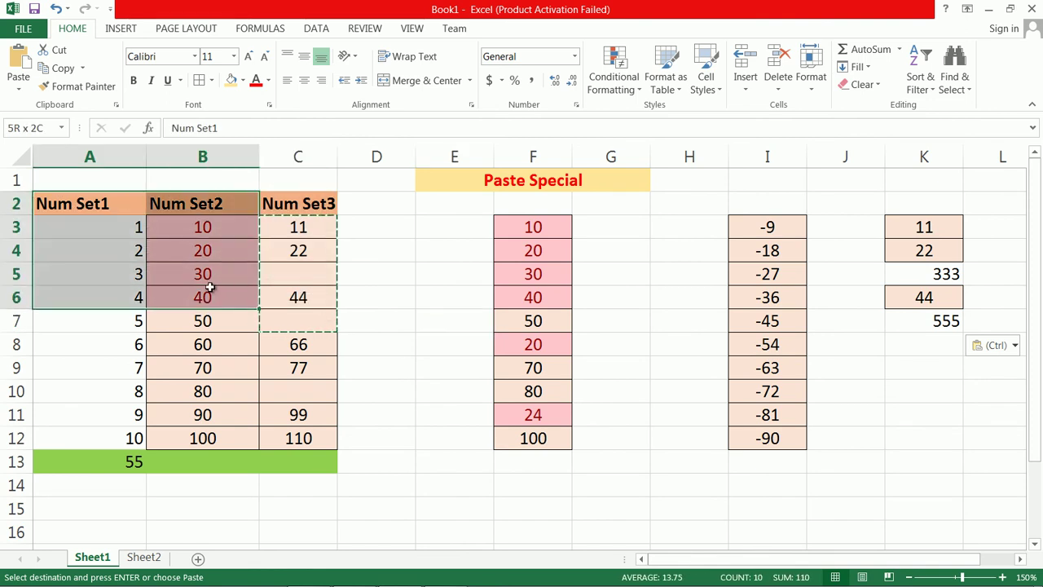
pyautogui.rightClick(202, 214)
pyautogui.press('Escape')
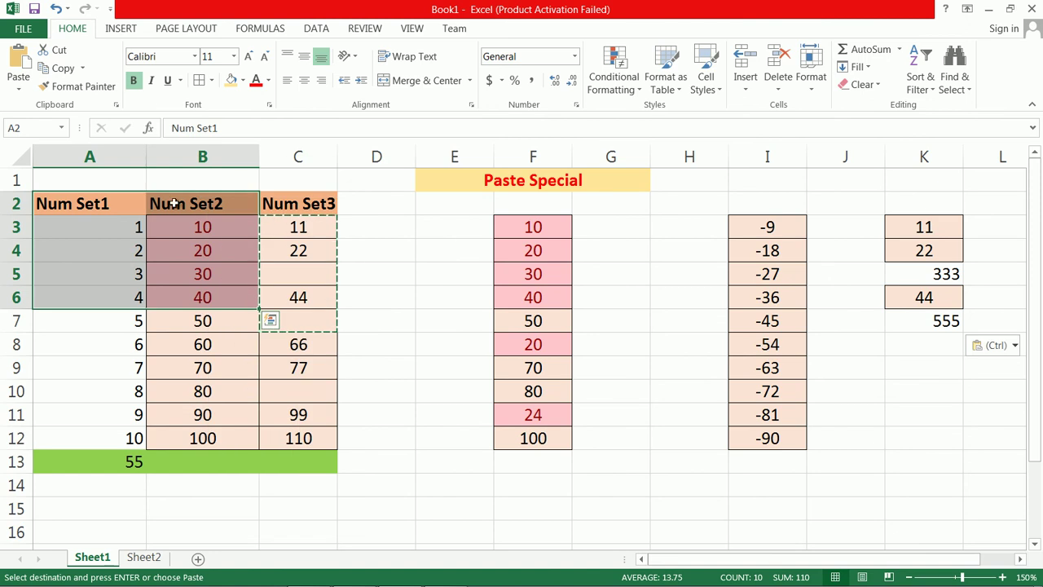
# - Copy the header row A2:C2 and paste it at cell D5 as a column using Paste Special with Transpose
pyautogui.moveTo(97, 205); pyautogui.dragTo(194, 205)
pyautogui.moveTo(273, 204); pyautogui.dragTo(274, 203)
pyautogui.rightClick(214, 205)
pyautogui.click(241, 233)
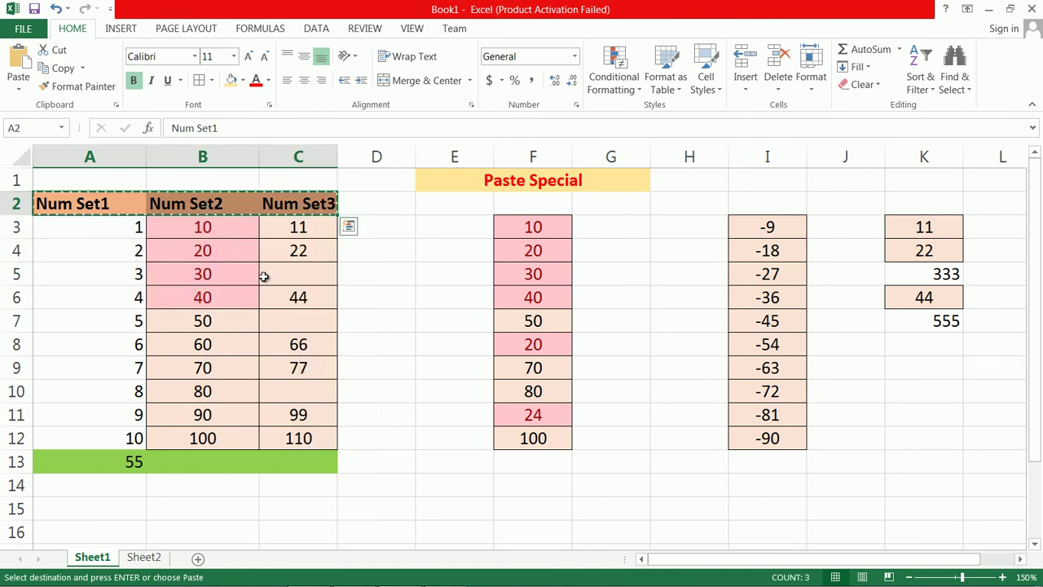
pyautogui.click(390, 273)
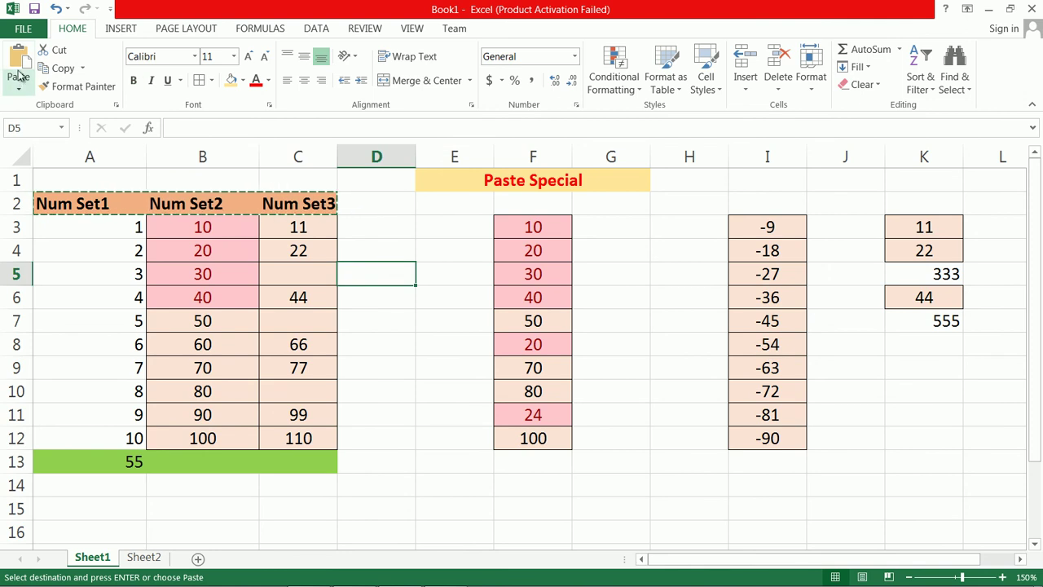
pyautogui.click(14, 84)
pyautogui.click(62, 260)
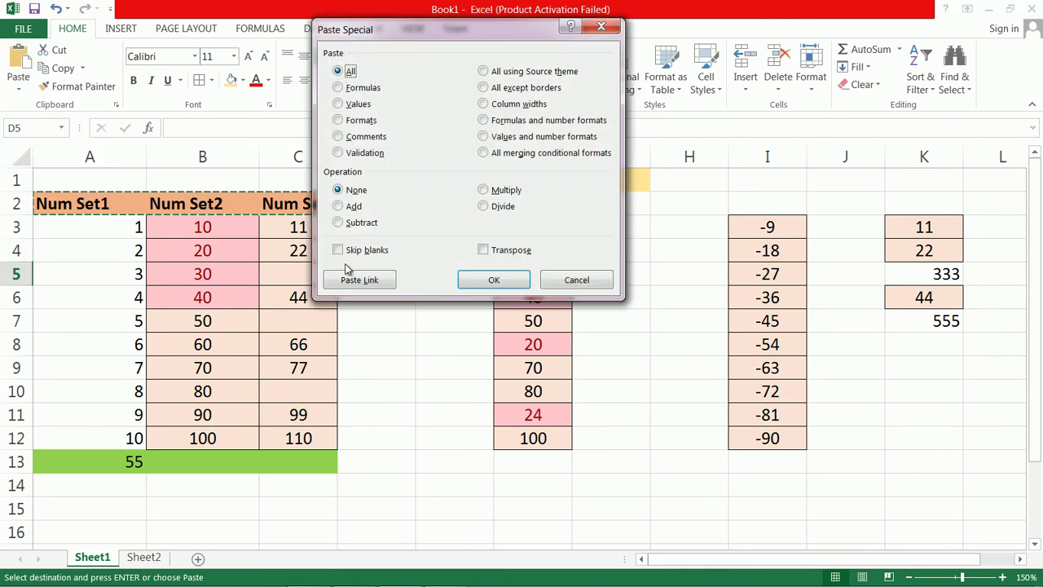
pyautogui.click(484, 249)
pyautogui.click(500, 282)
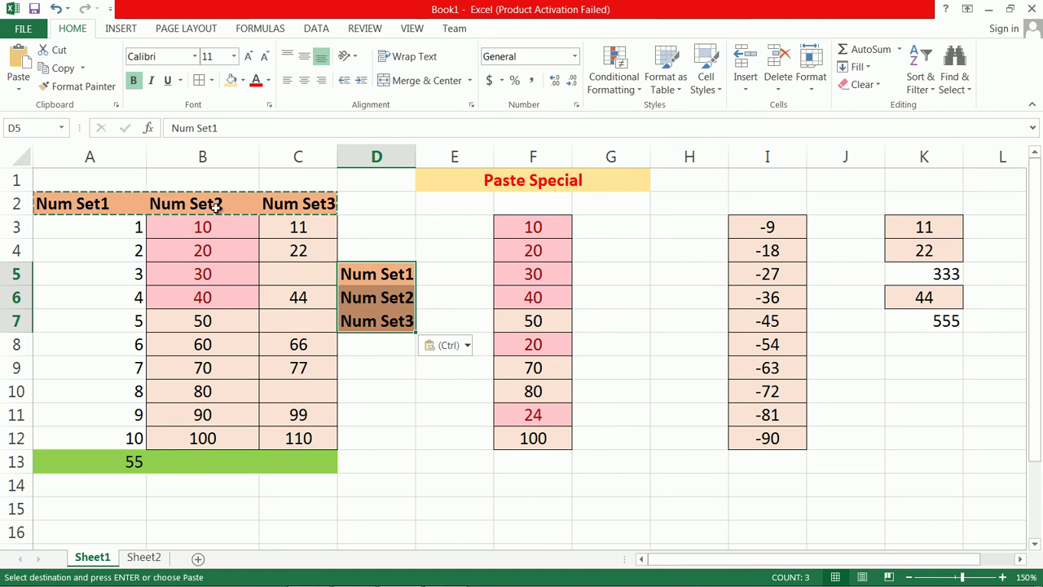
# - Copy the vertical headers in D5:D7 and paste them at cell G14 as a row using Paste Special with Transpose
pyautogui.moveTo(366, 273); pyautogui.dragTo(387, 324)
pyautogui.rightClick(389, 260)
pyautogui.click(420, 292)
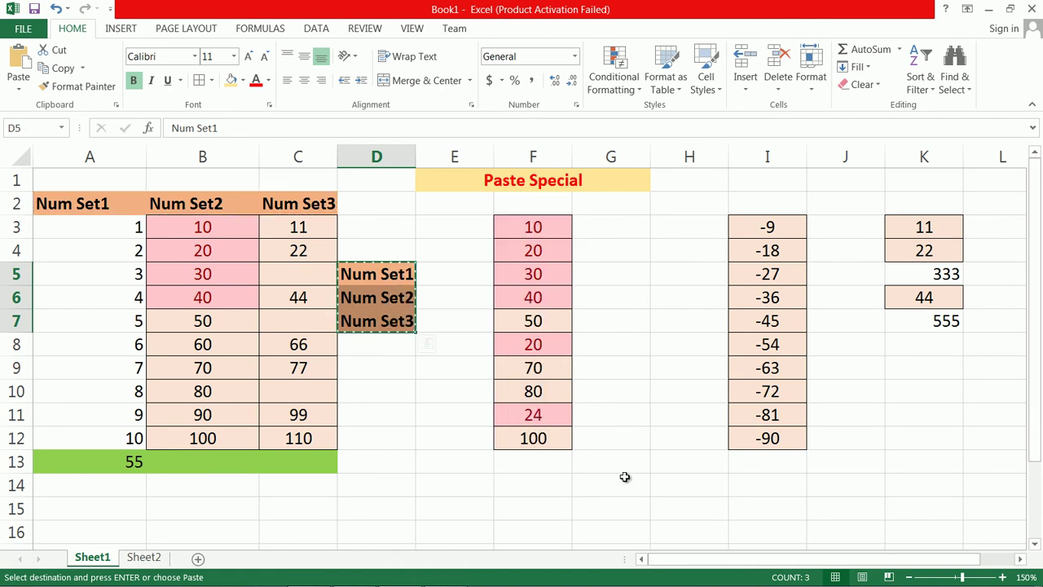
pyautogui.moveTo(622, 484)
pyautogui.mouseDown()
pyautogui.moveTo(771, 484)
pyautogui.moveTo(615, 485)
pyautogui.mouseUp()
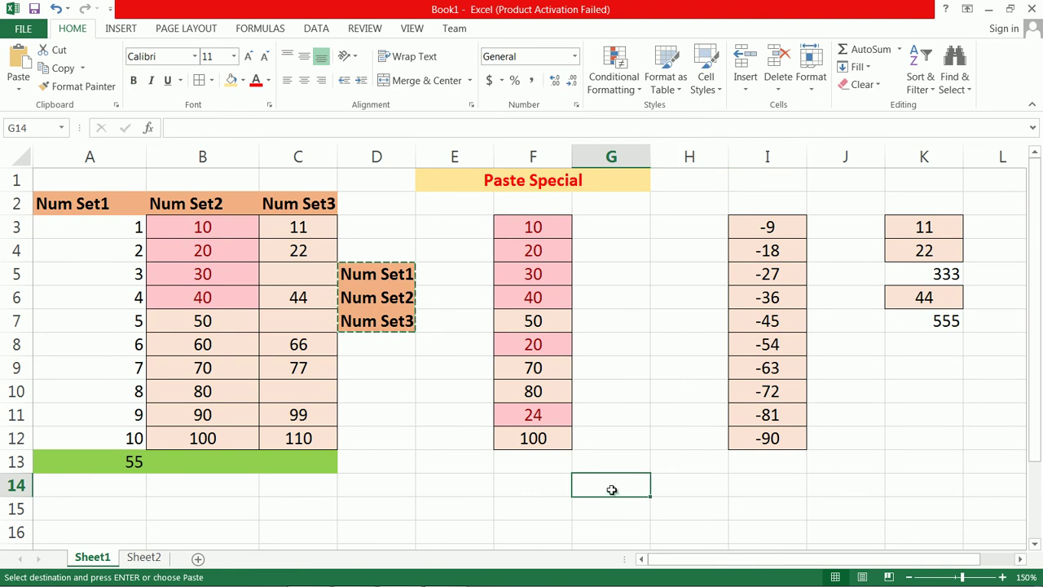
pyautogui.click(18, 82)
pyautogui.click(47, 258)
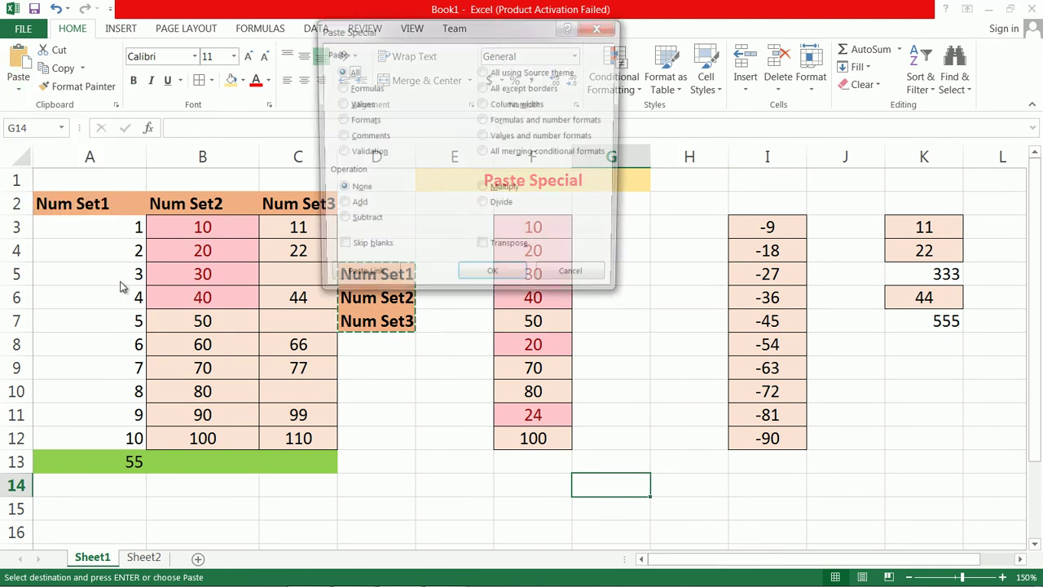
pyautogui.click(484, 249)
pyautogui.click(494, 280)
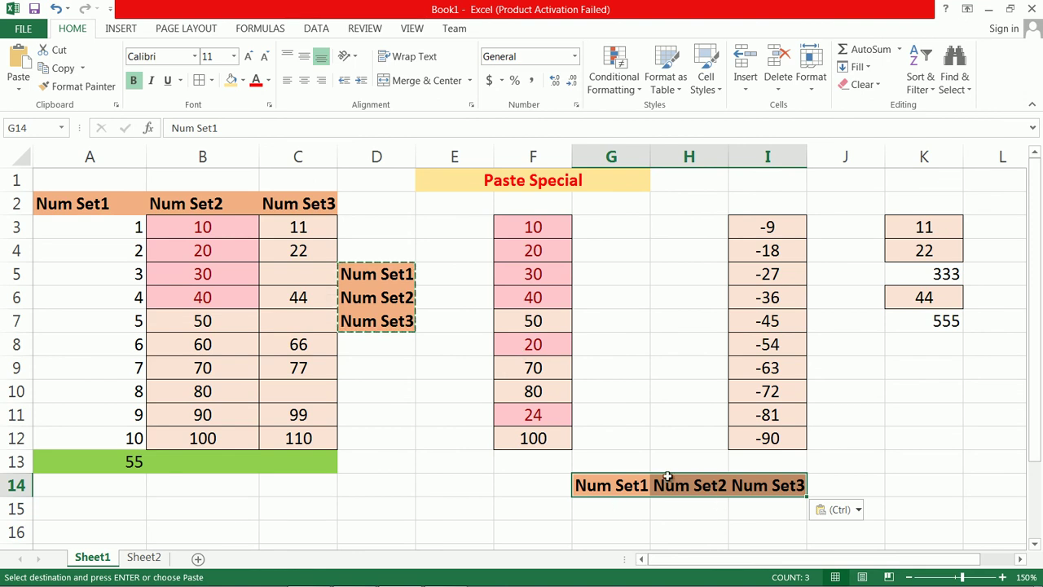
# - Undo the transposed header paste in G14:I14
pyautogui.click(427, 468)
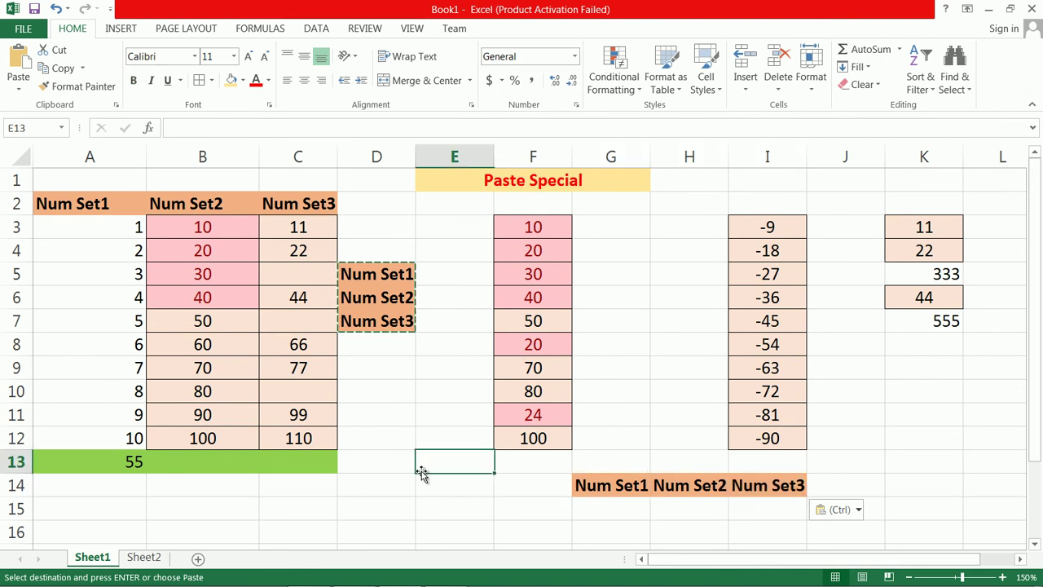
pyautogui.click(379, 471)
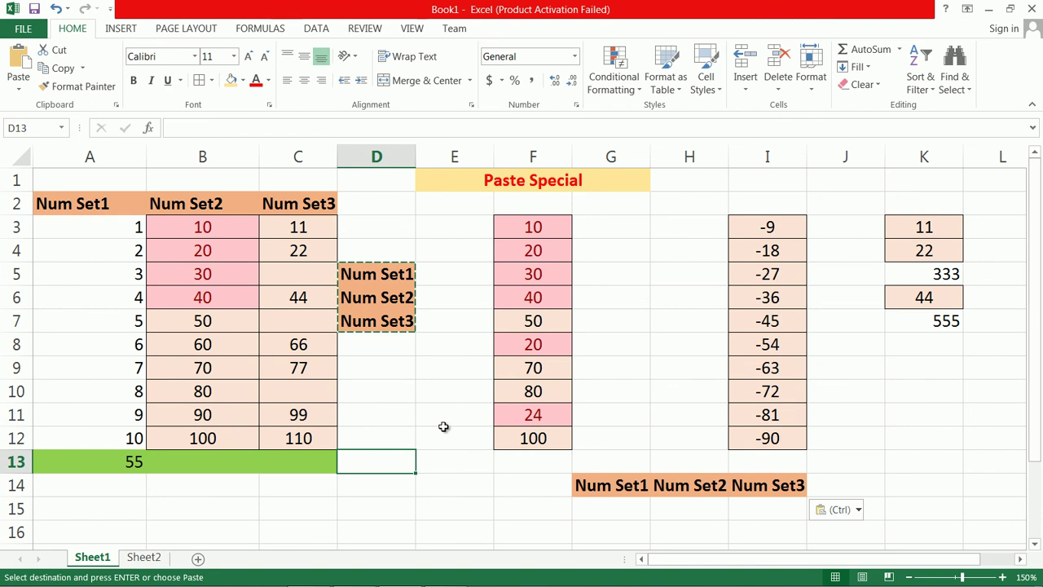
pyautogui.hotkey('ctrl', 'z')
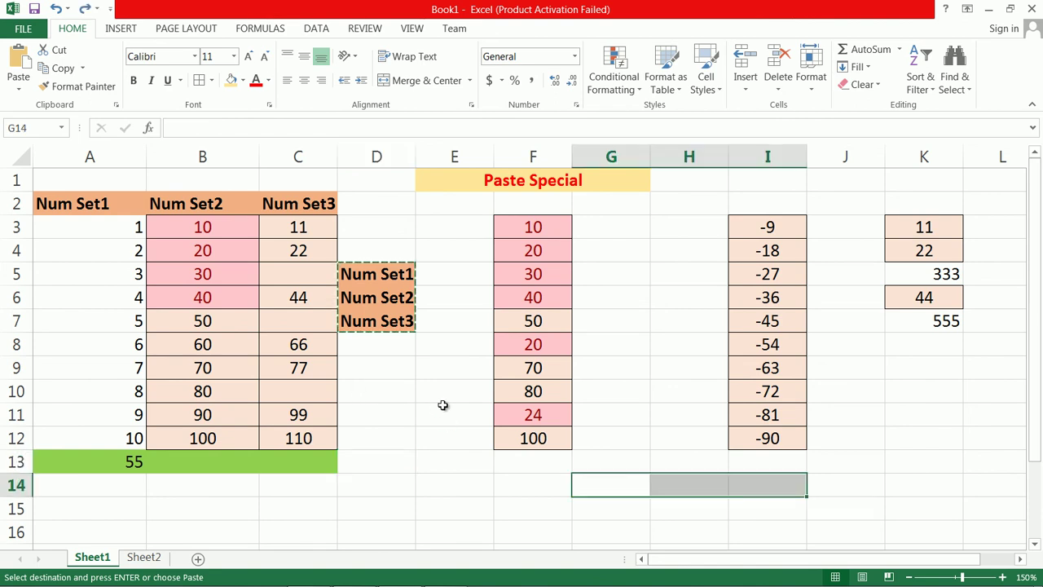
pyautogui.click(440, 411)
pyautogui.moveTo(104, 203); pyautogui.dragTo(189, 437)
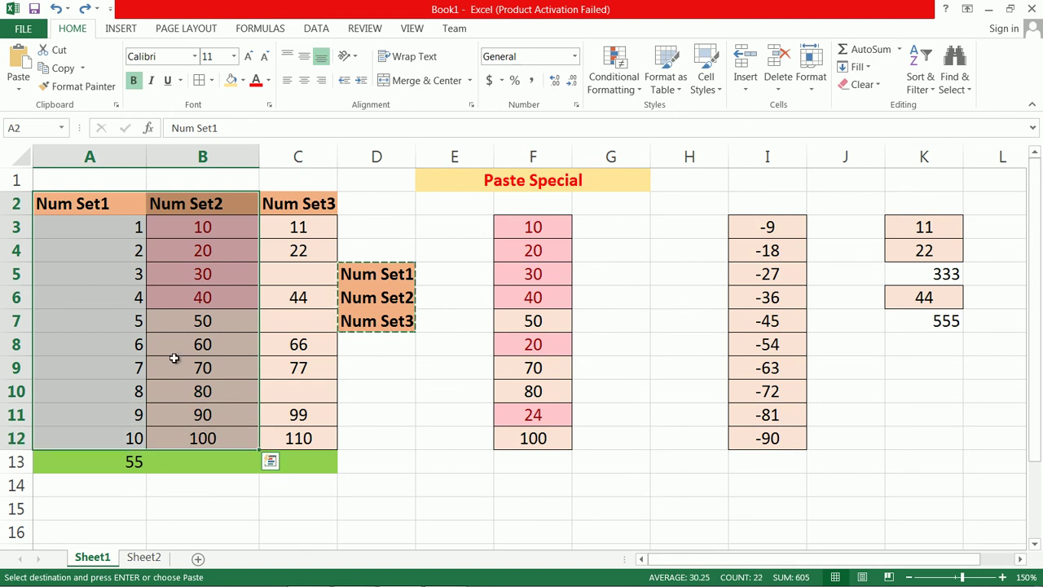
pyautogui.rightClick(202, 403)
pyautogui.click(216, 293)
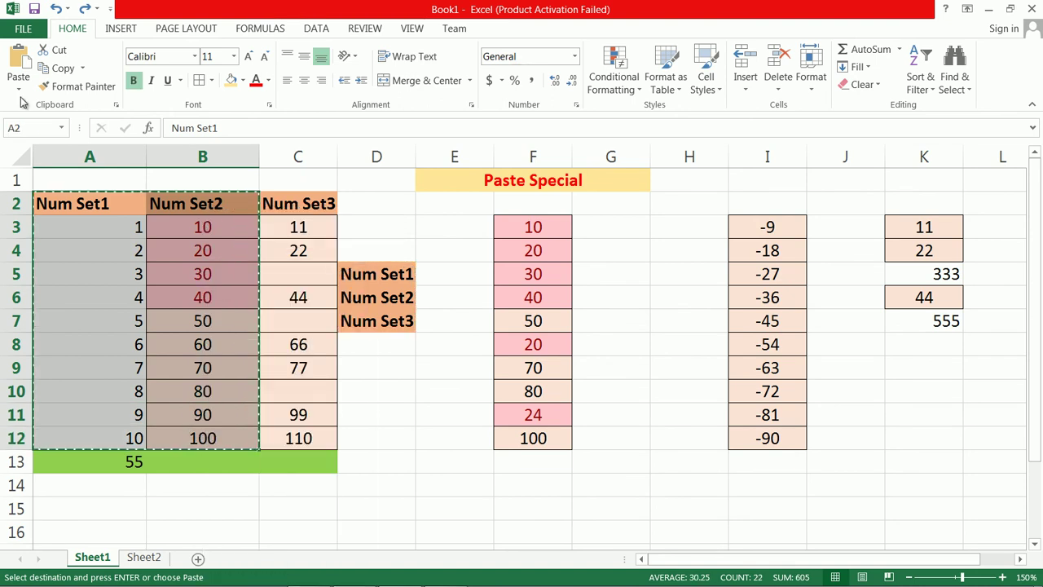
pyautogui.click(19, 88)
pyautogui.click(398, 422)
# - Clear all contents and formatting from the range H3:K13
pyautogui.moveTo(671, 227); pyautogui.dragTo(956, 465)
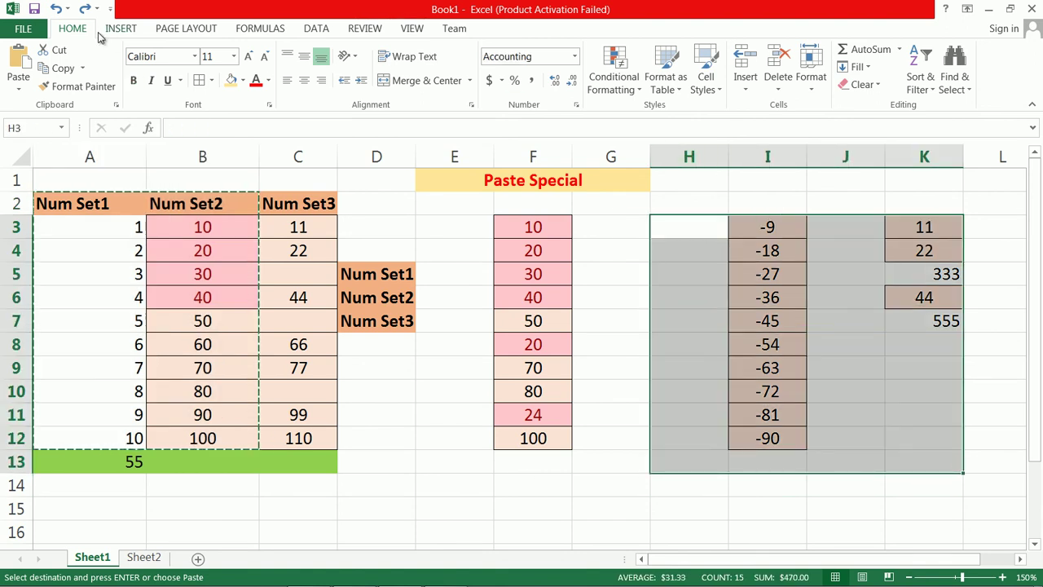
pyautogui.click(862, 84)
pyautogui.click(879, 108)
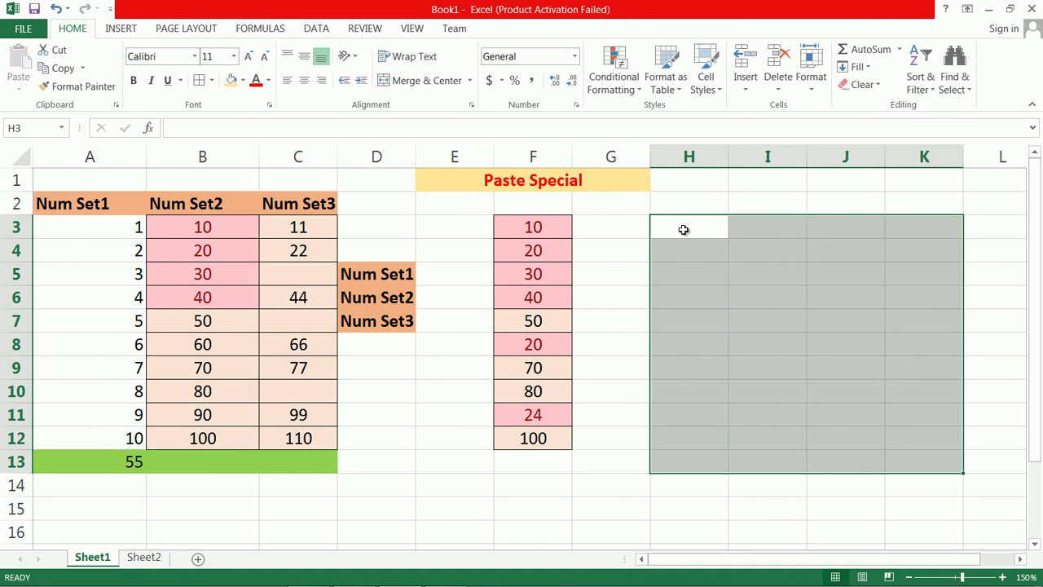
# - Copy A2:B12 and paste it at cell H3 as linked cells using Paste Special with Paste Link
pyautogui.moveTo(81, 207); pyautogui.dragTo(225, 438)
pyautogui.hotkey('ctrl', 'c')
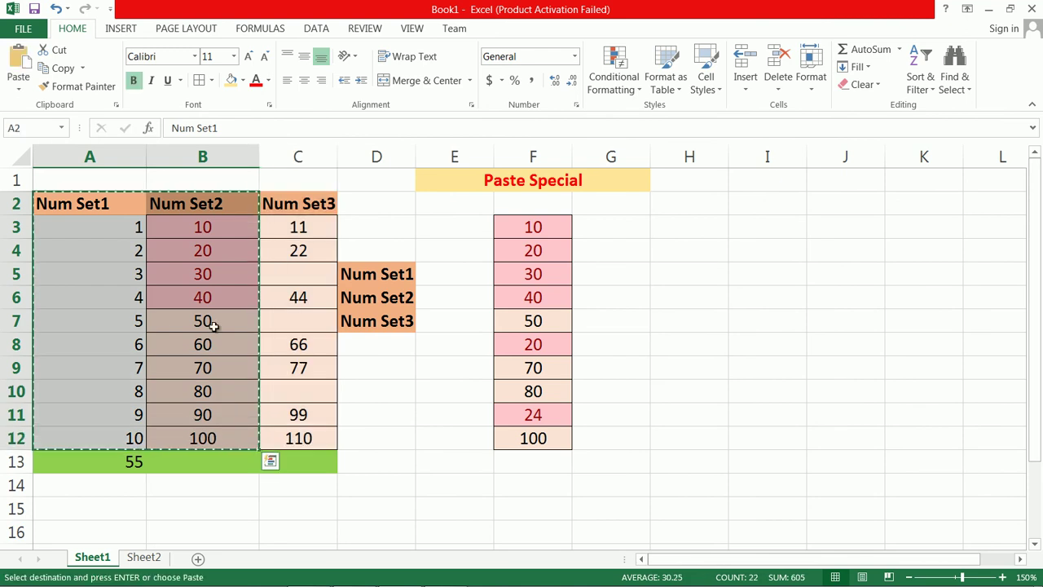
pyautogui.click(19, 82)
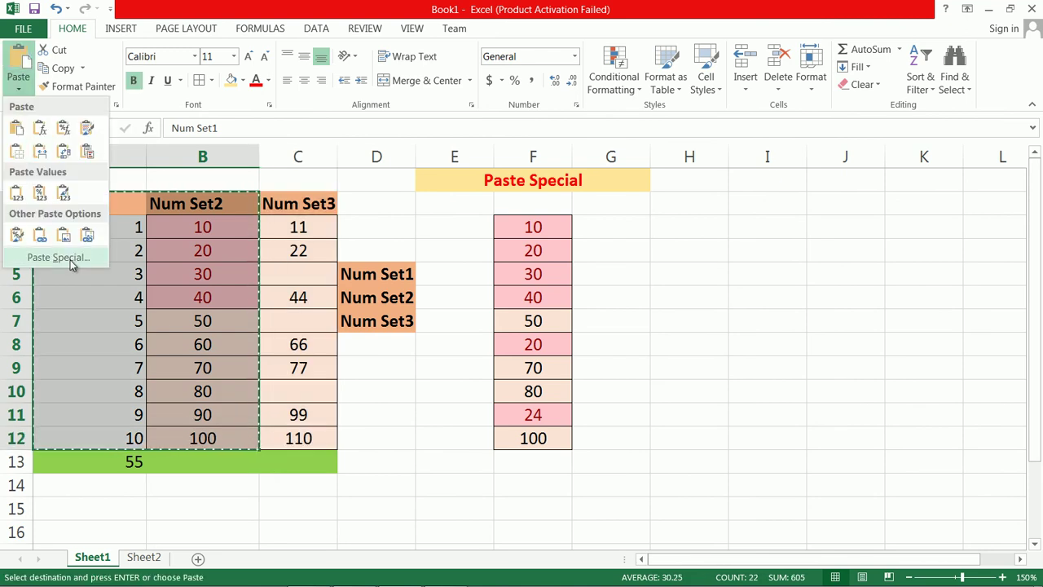
pyautogui.click(57, 257)
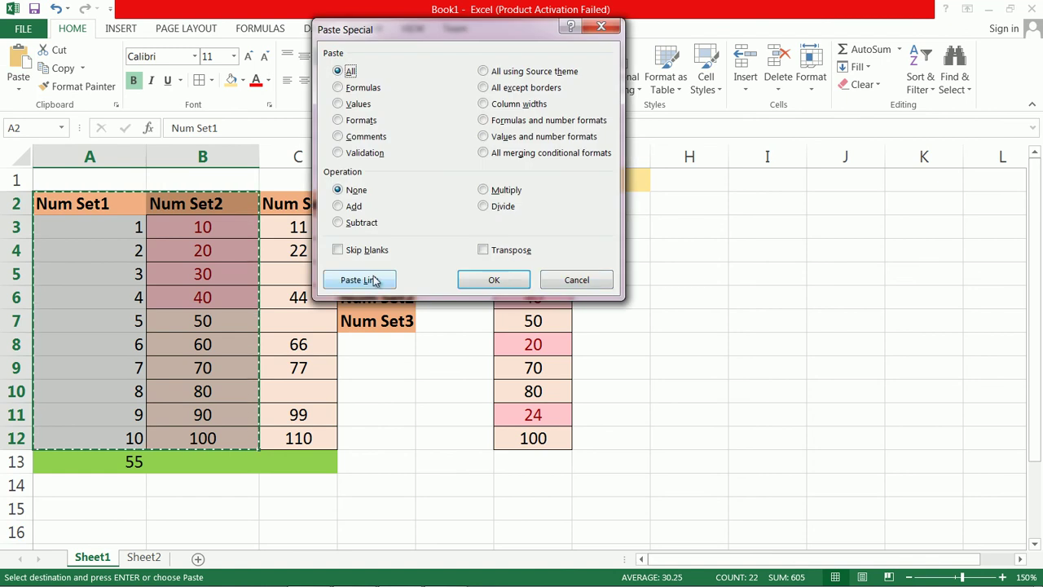
pyautogui.click(591, 280)
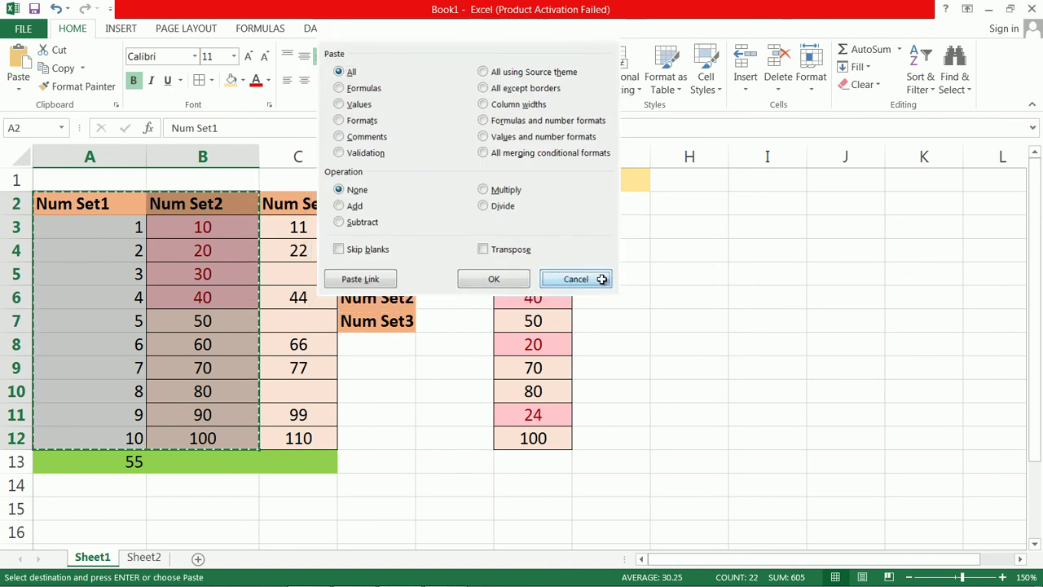
pyautogui.click(689, 231)
pyautogui.click(18, 85)
pyautogui.click(57, 258)
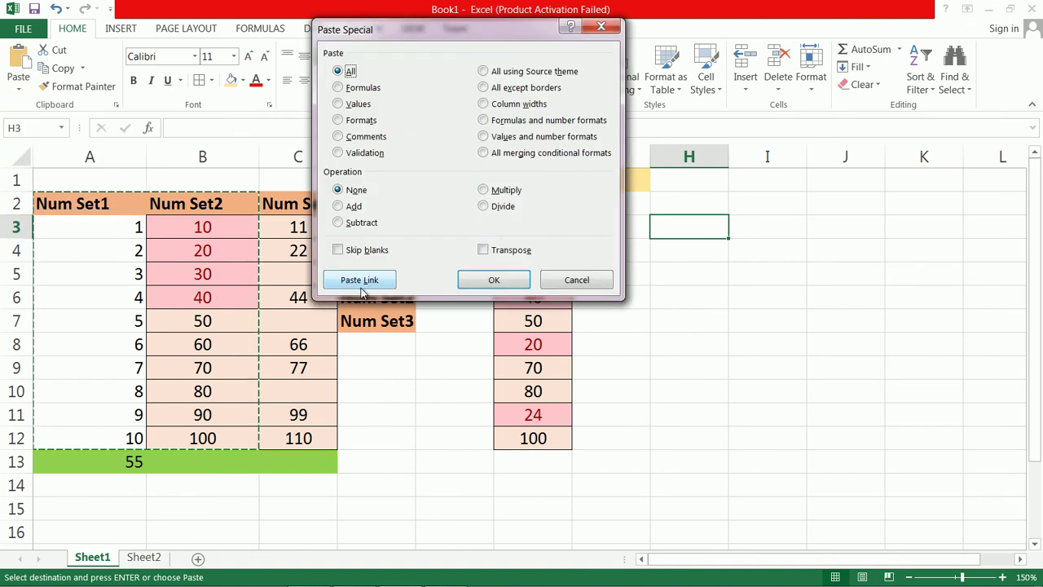
pyautogui.click(359, 280)
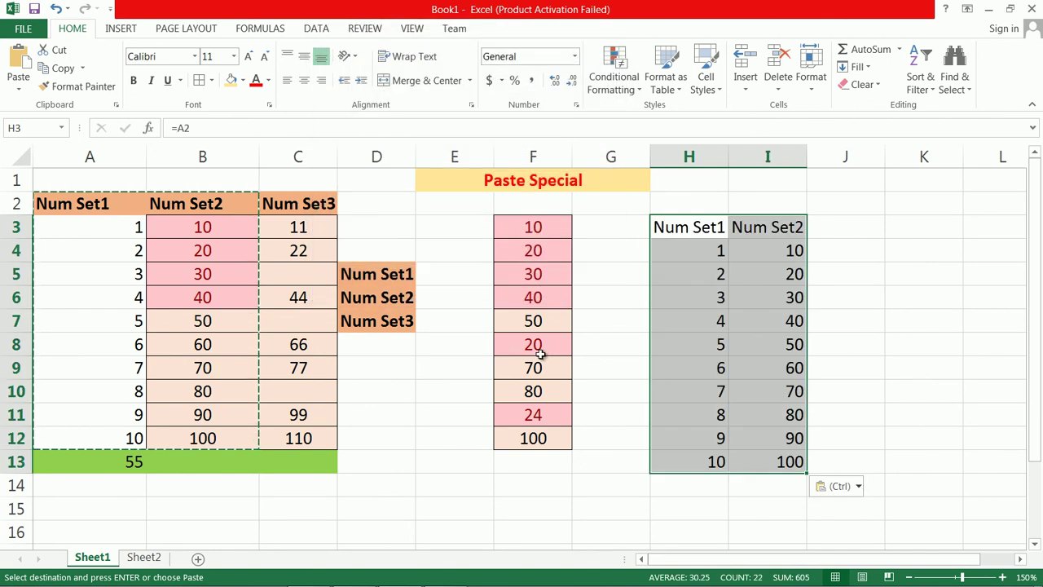
# - Set source cell B5 to 22 and check the formula of its linked cell I6
pyautogui.click(213, 283)
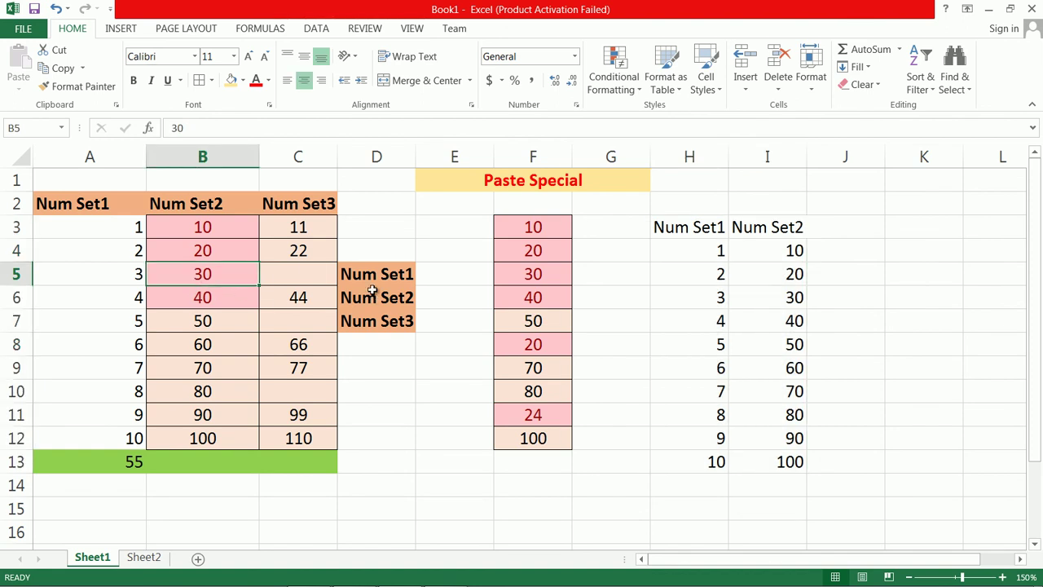
pyautogui.write('22')
pyautogui.press('Return')
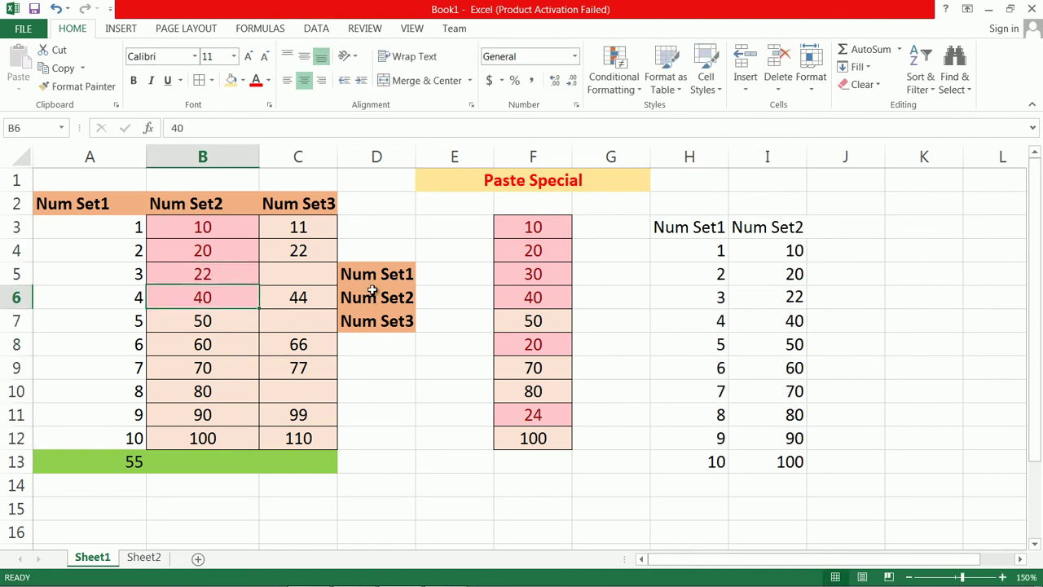
pyautogui.click(777, 299)
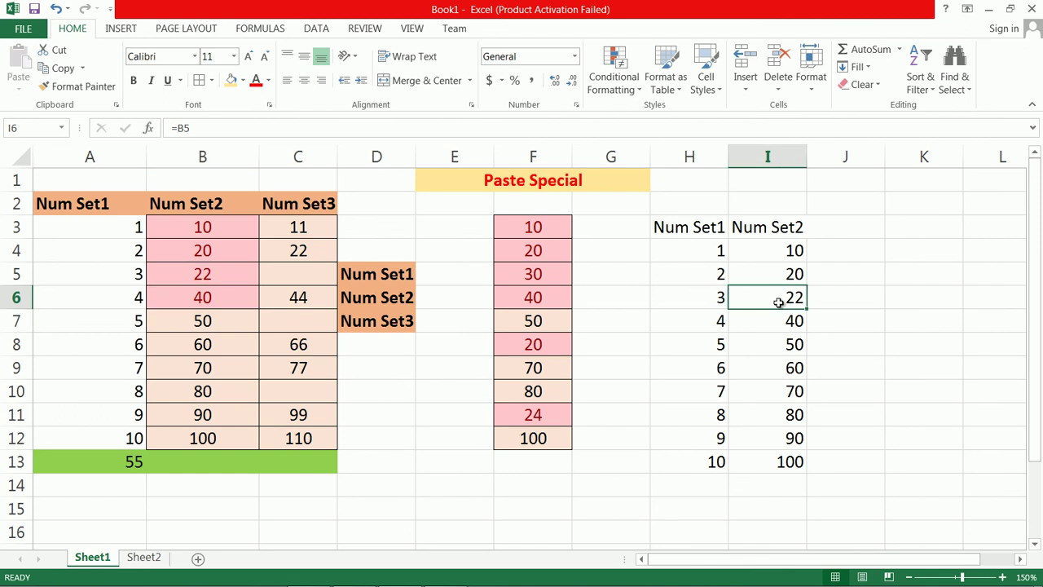
# - Set source cell A6 to 40 and check the formulas of the linked cells H7 and H3
pyautogui.click(100, 301)
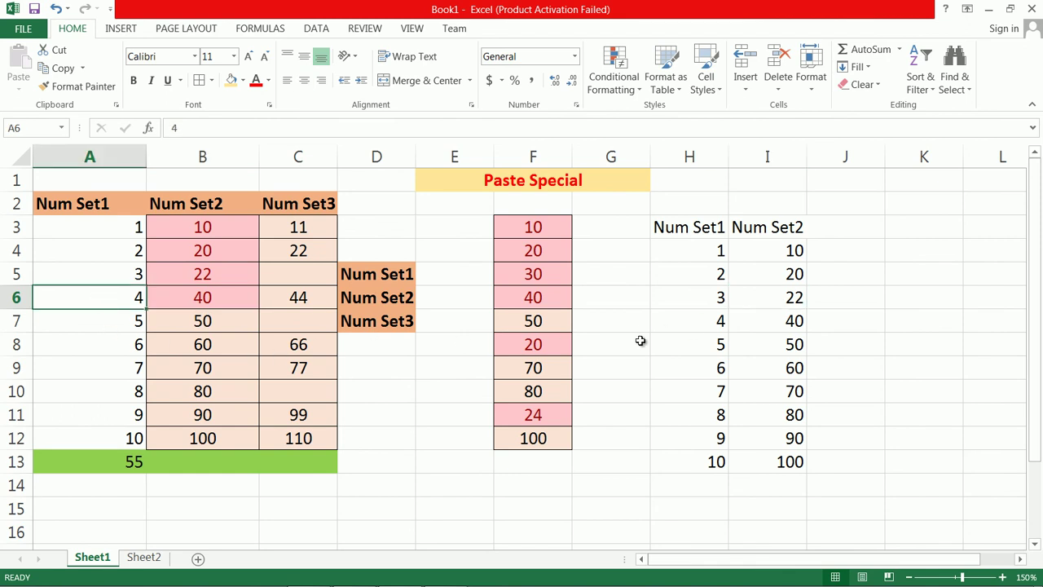
pyautogui.write('40')
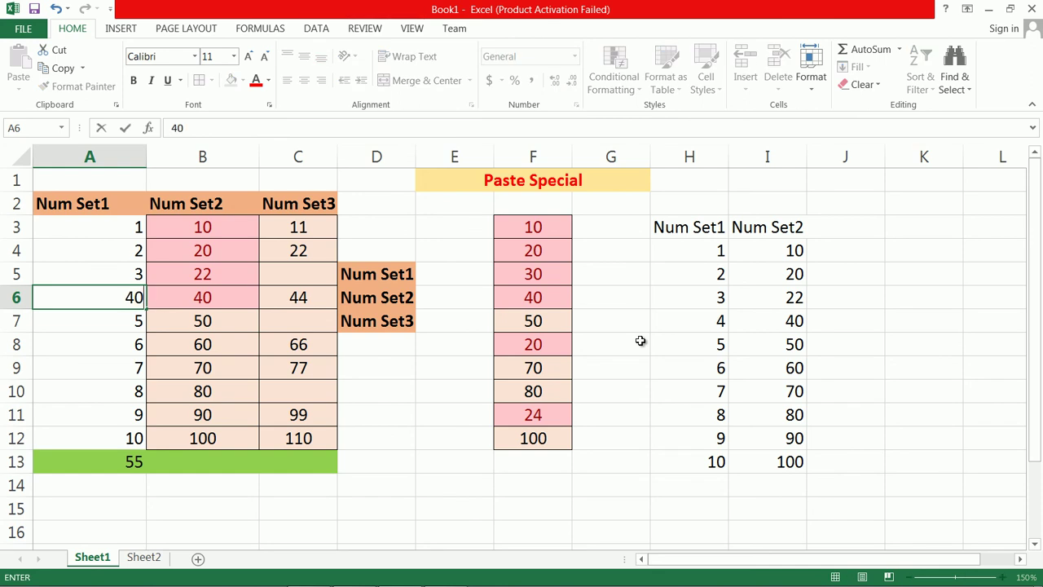
pyautogui.click(698, 437)
pyautogui.click(717, 324)
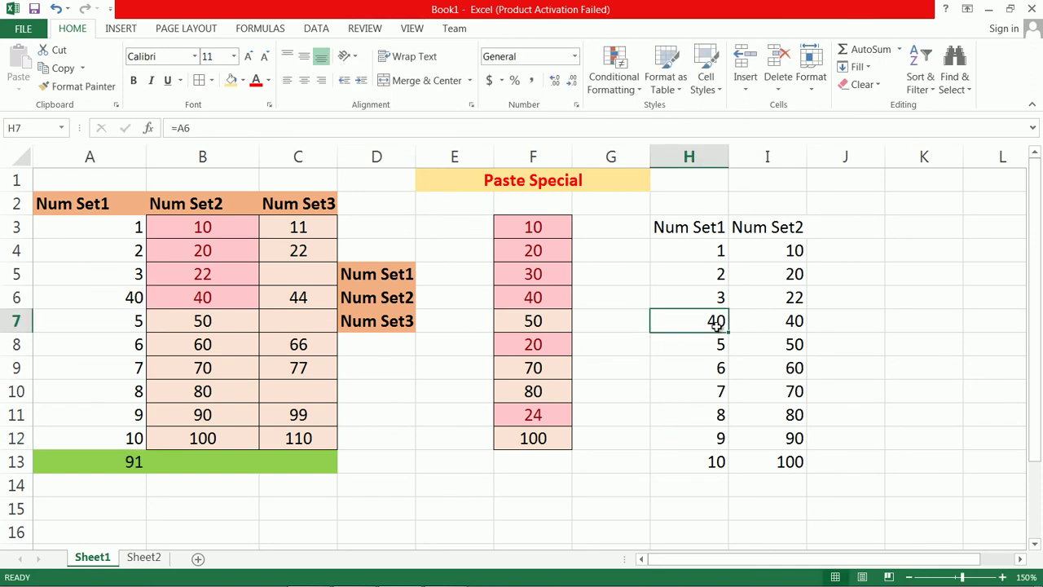
pyautogui.click(897, 228)
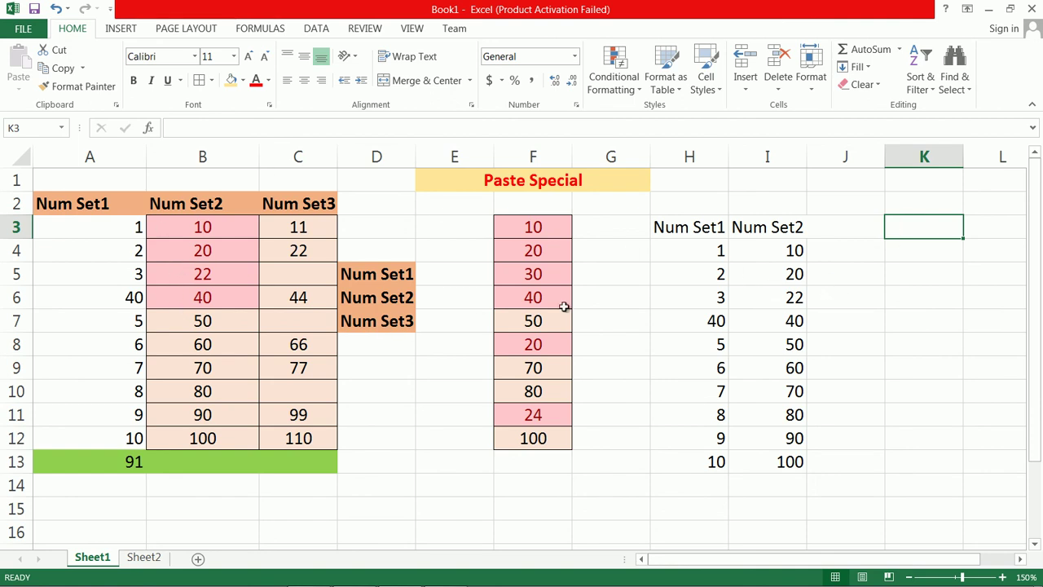
pyautogui.click(677, 228)
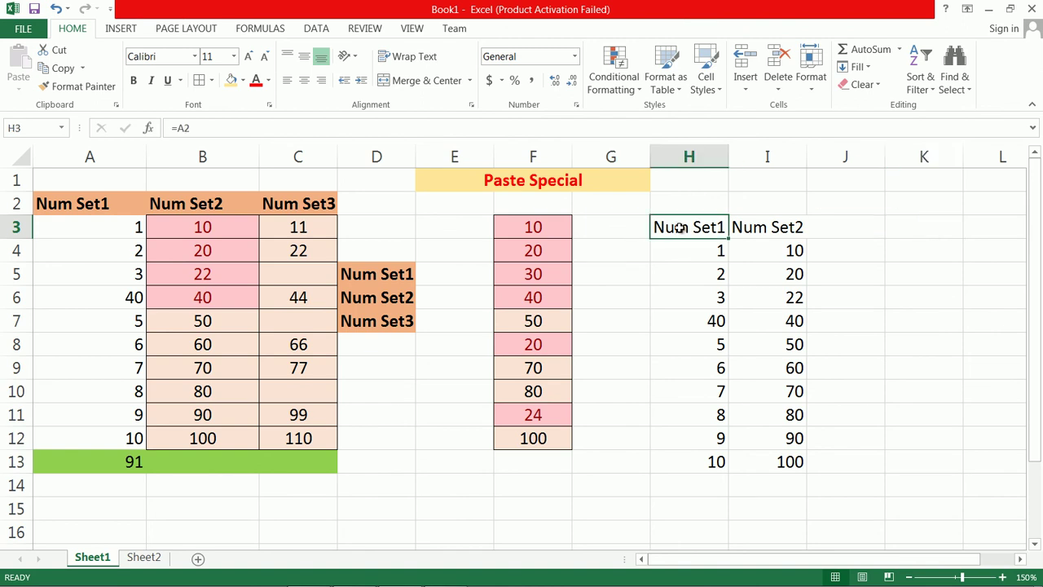